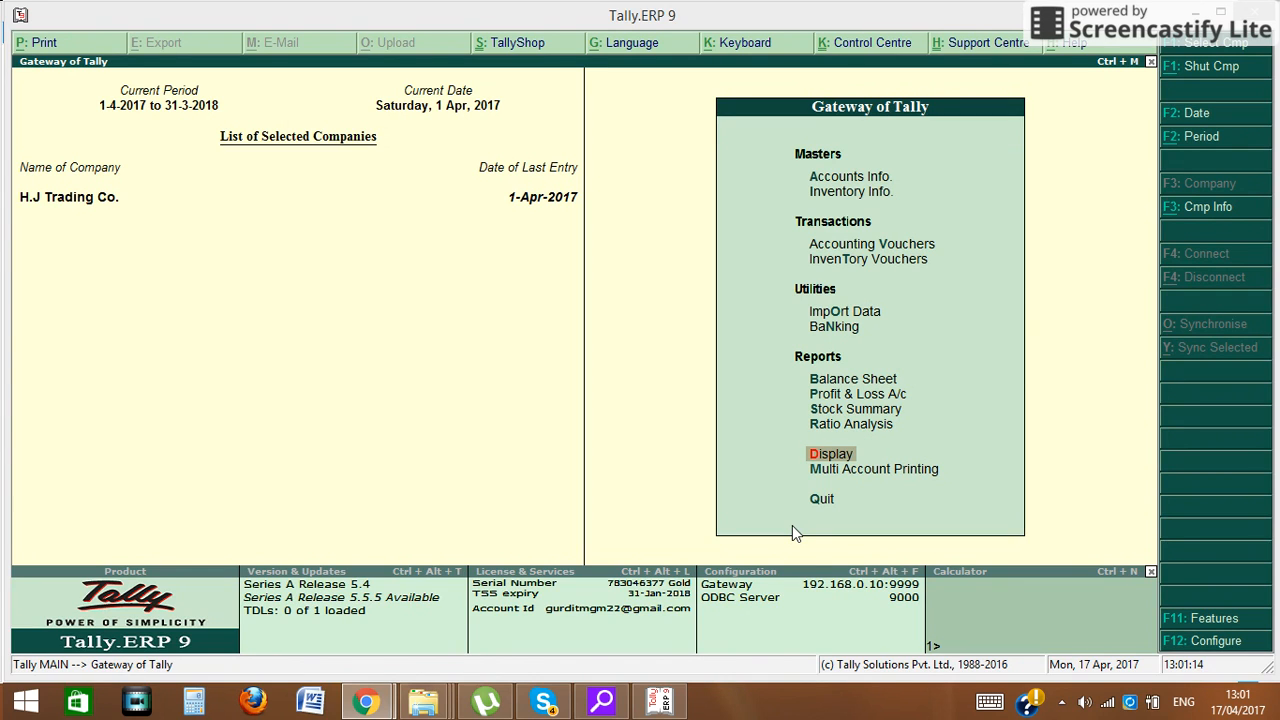
Step: Enable maintaining multiple godowns in the inventory features of H.J Trading Co. and save the settings
left_click(284, 313)
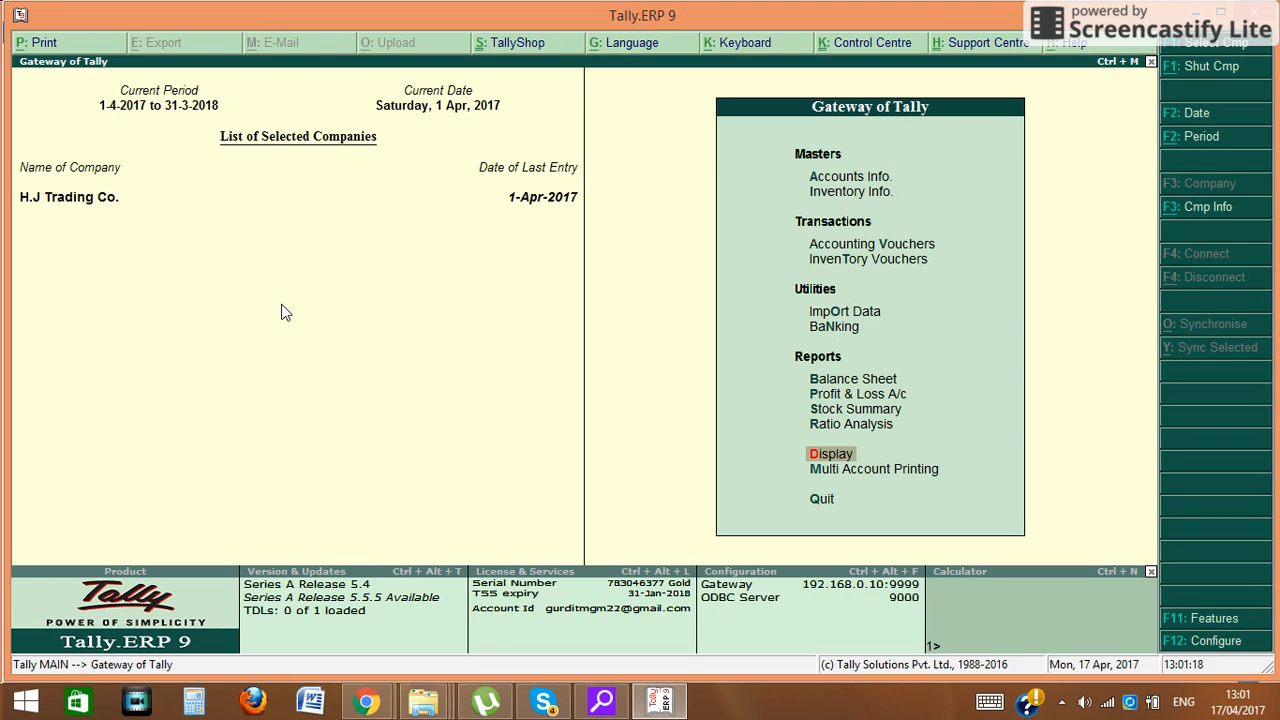
key("F11")
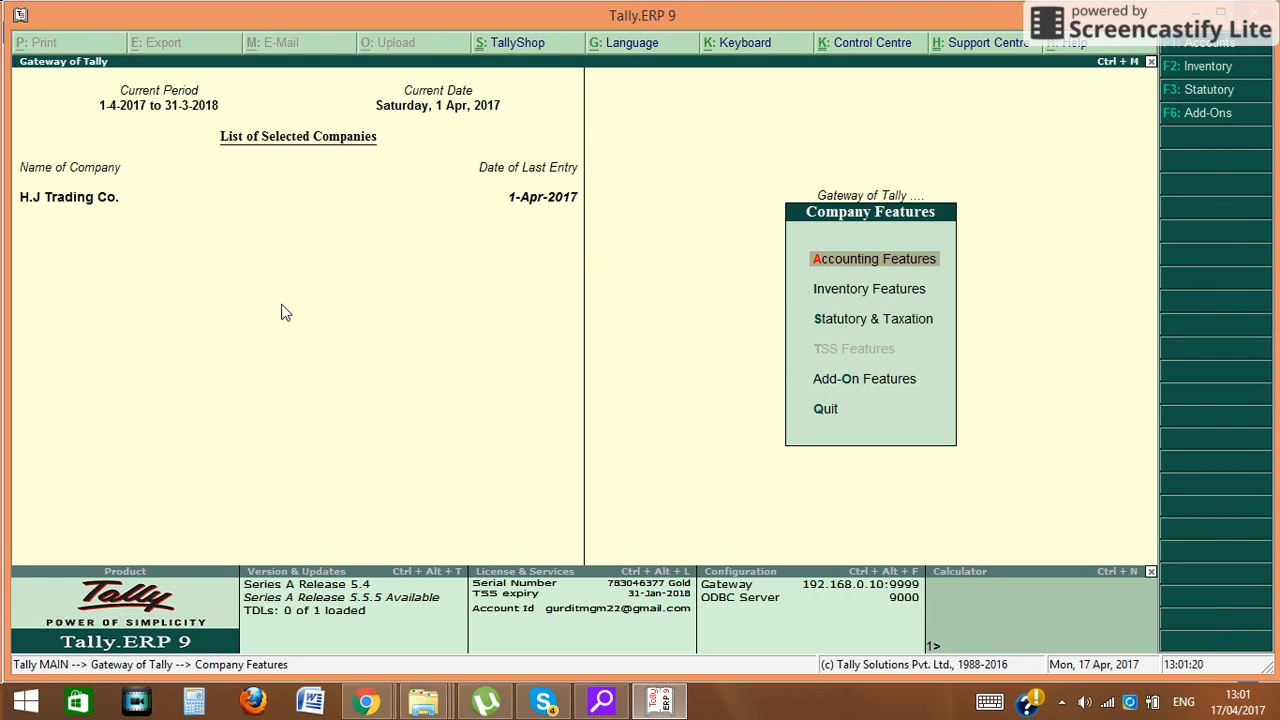
key("Down")
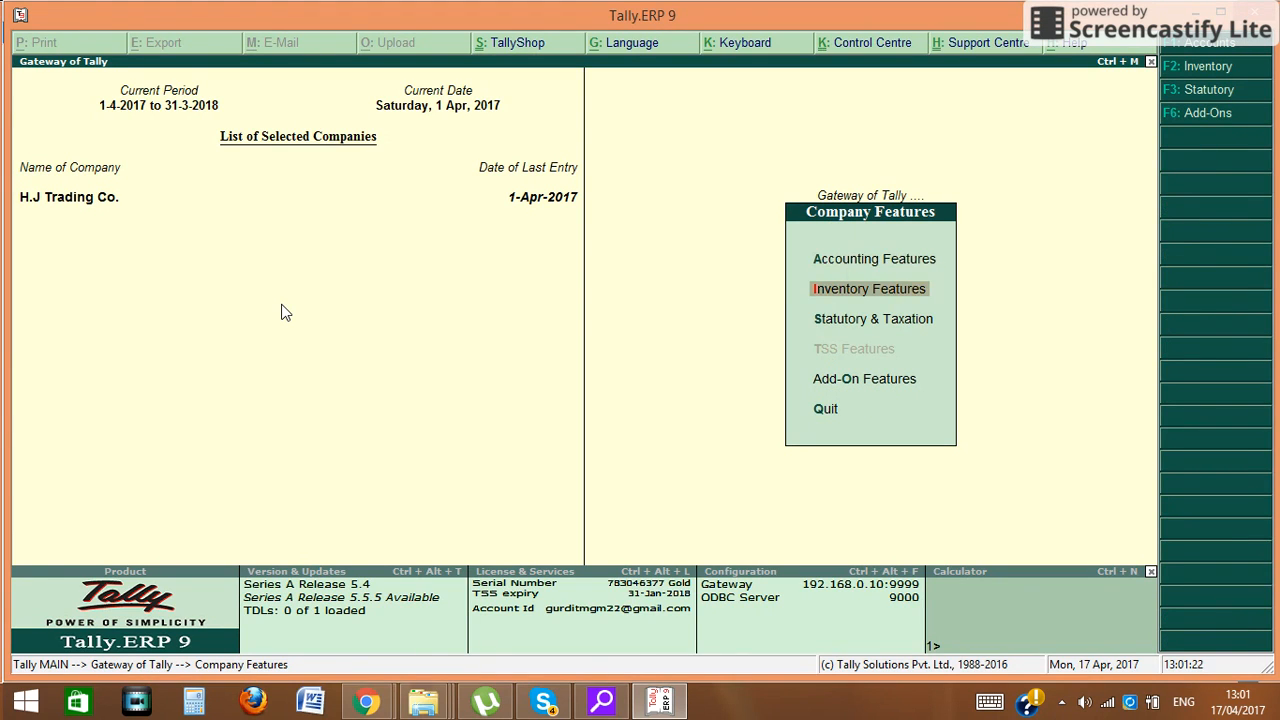
key("Return")
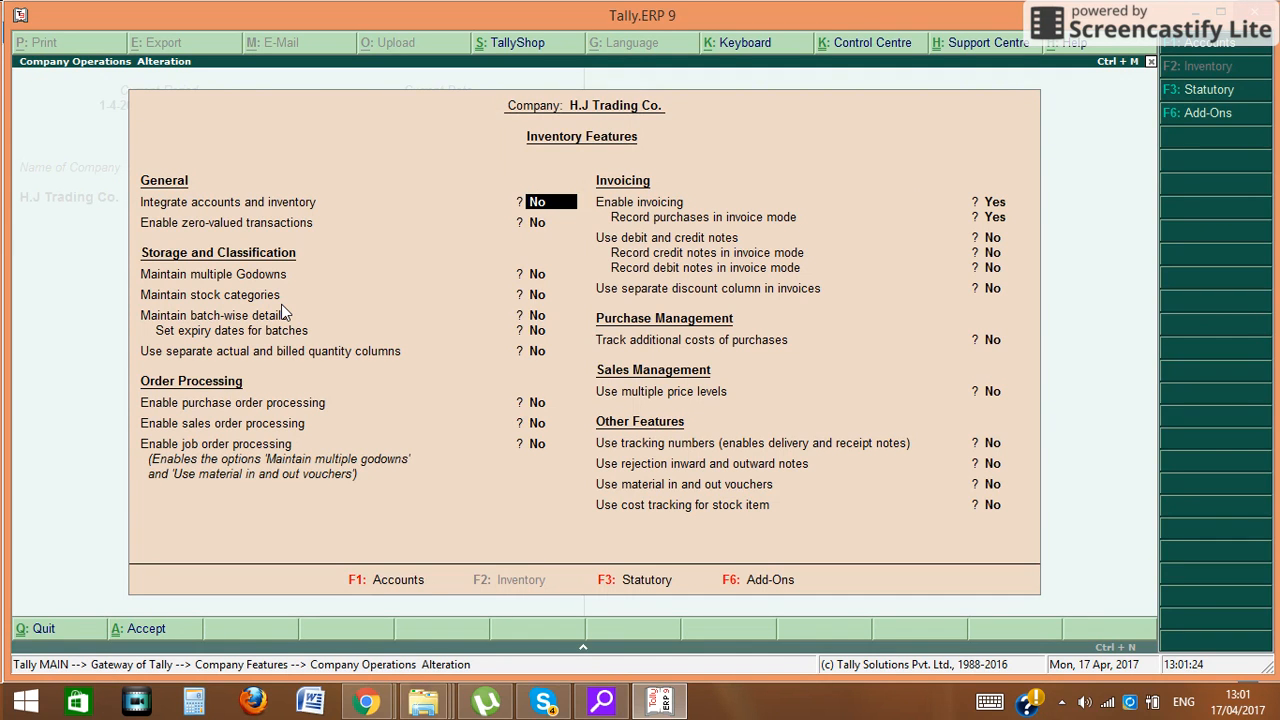
key("Return")
key("Return")
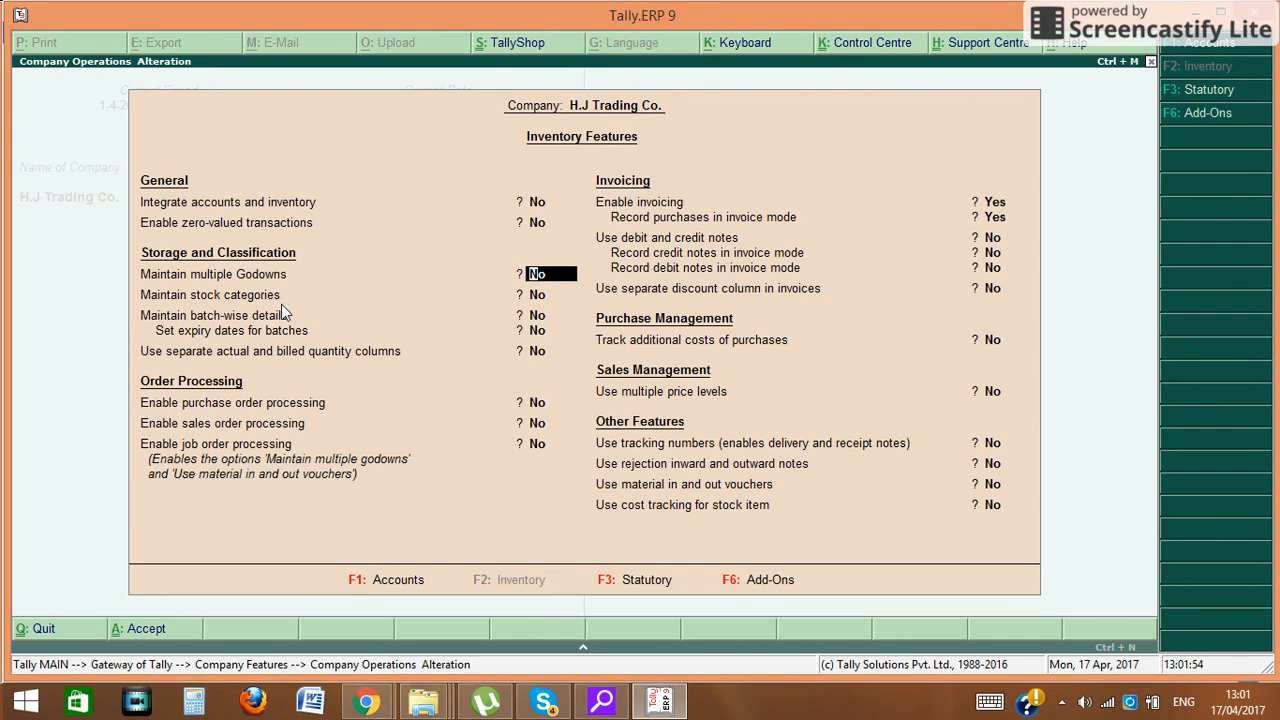
type("y")
key("Return")
key("Return")
key("Return")
key("Return")
key("Return")
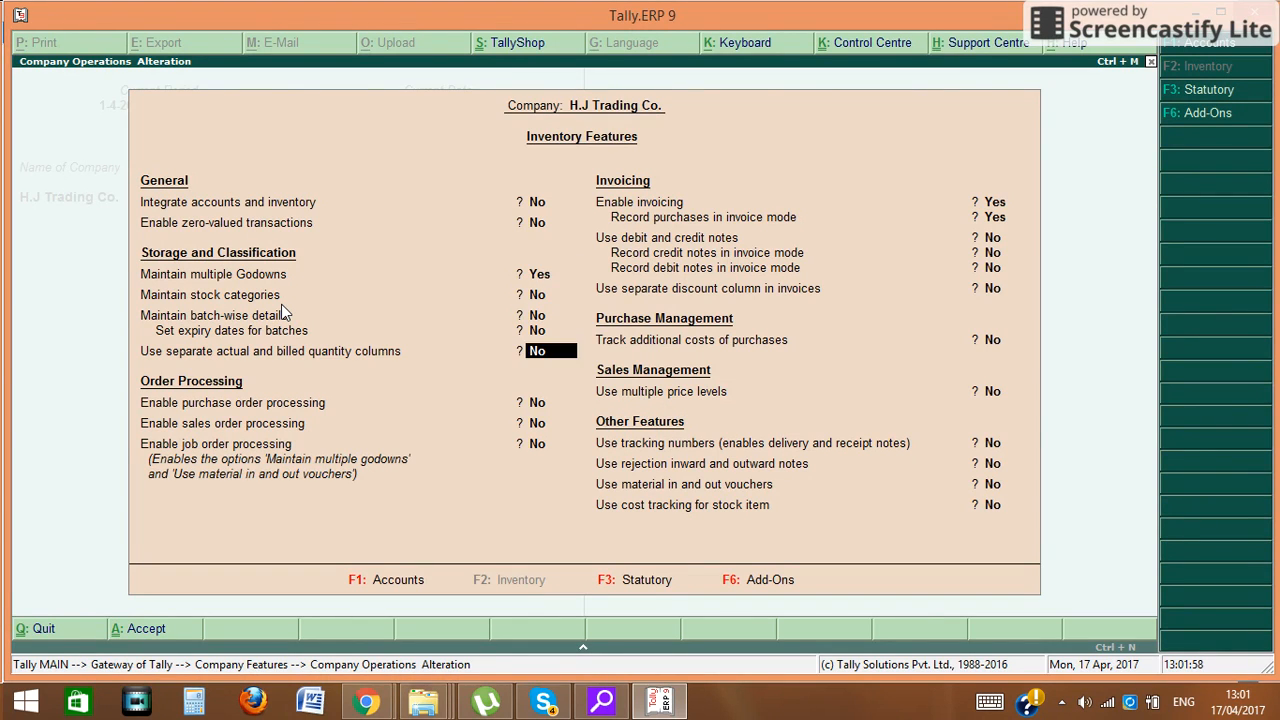
key("Return")
key("Return")
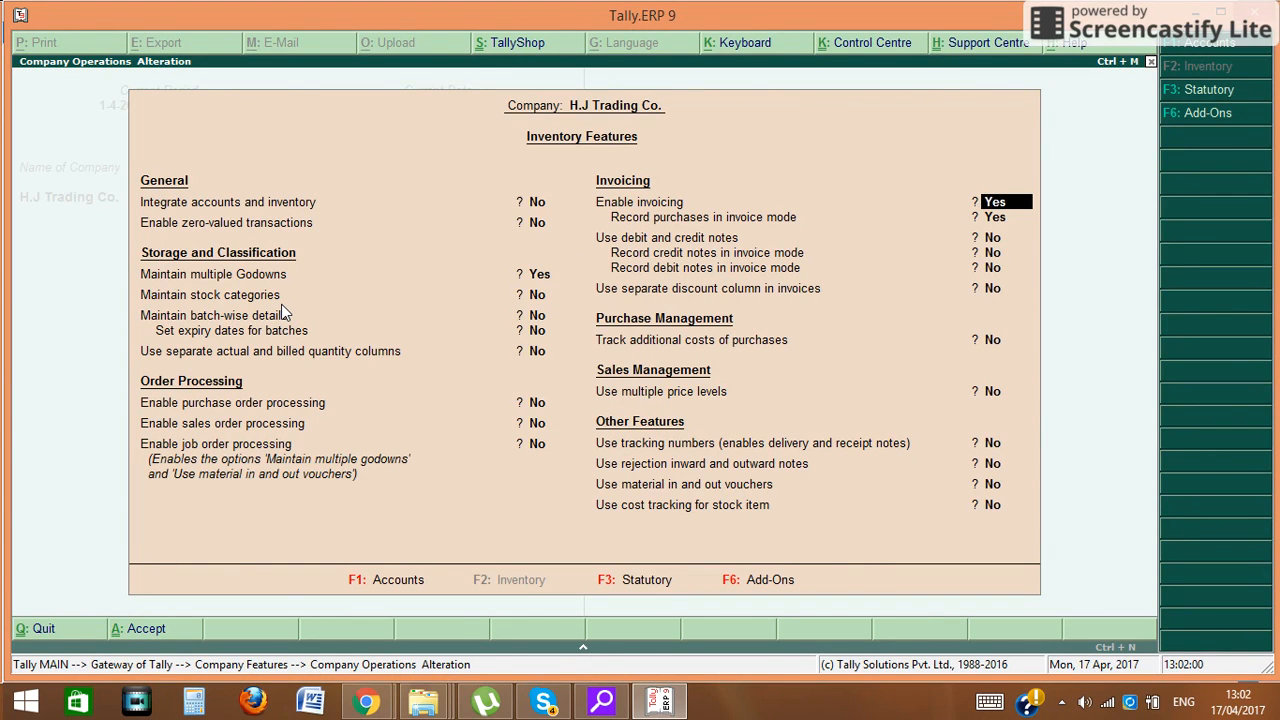
key("ctrl+a")
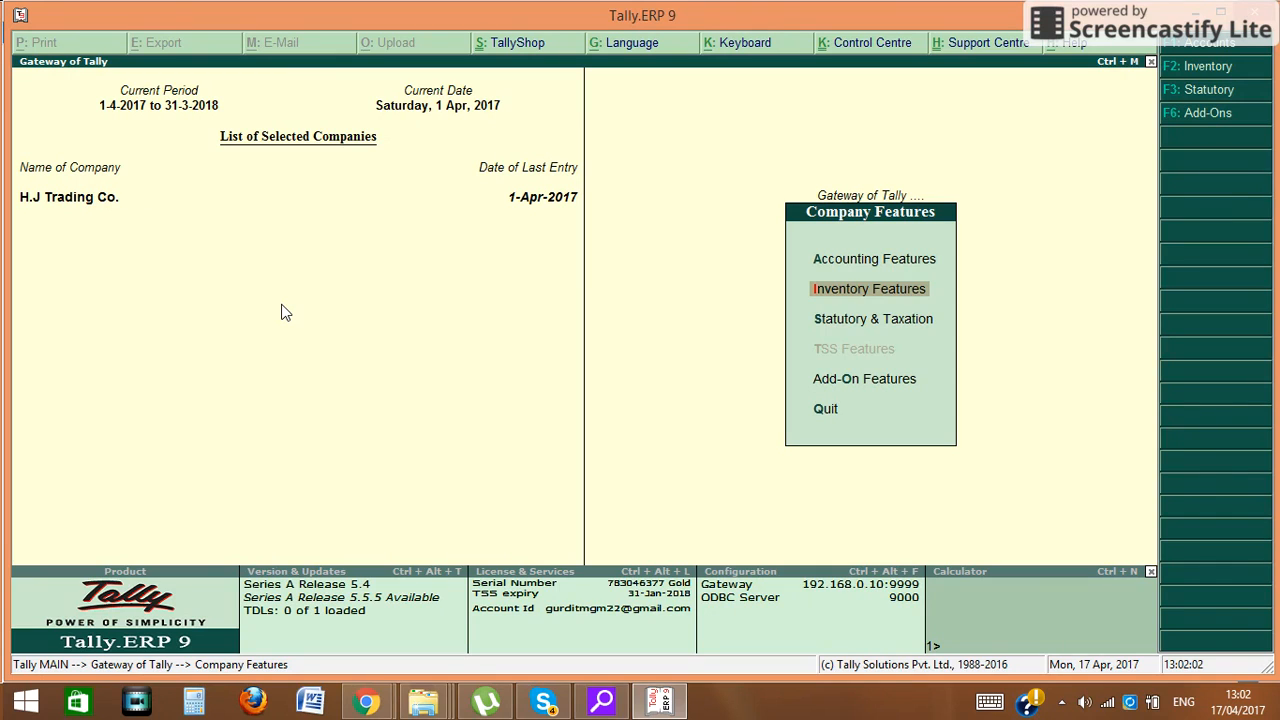
key("Escape")
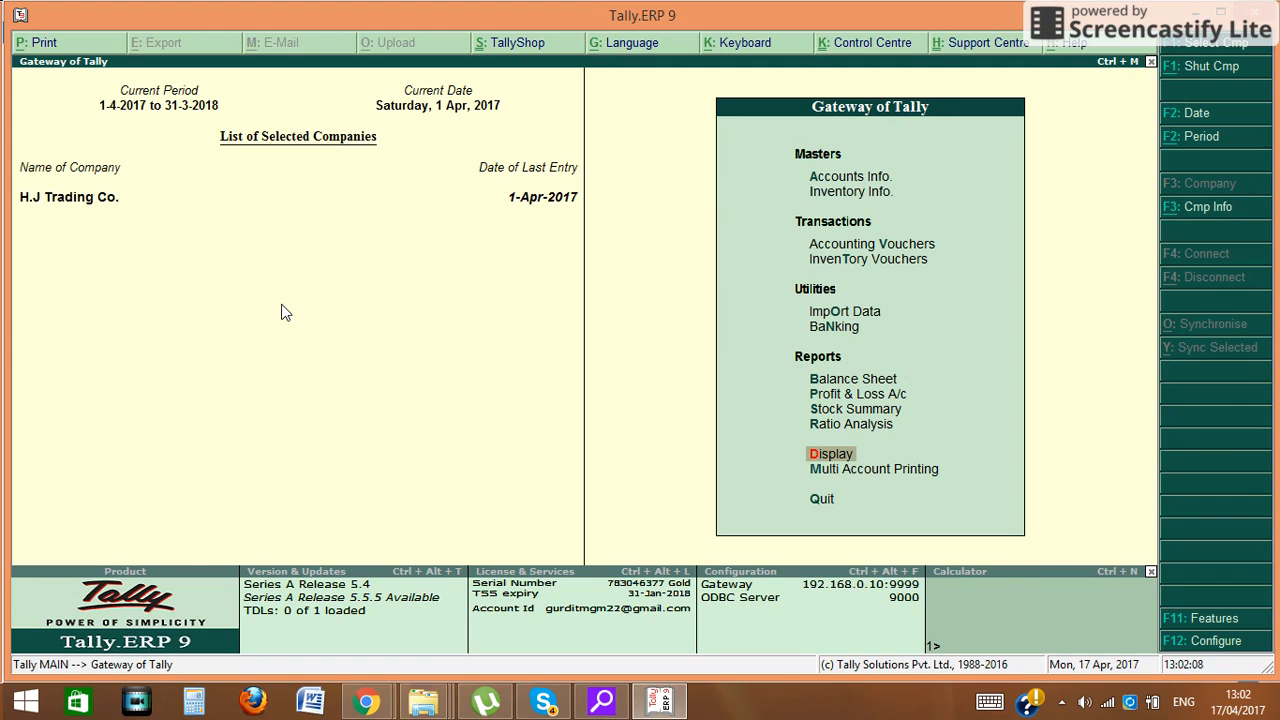
Step: Create a single godown named Ambala under Primary, keeping both third-party stock options at No
key("Up")
key("Up")
key("Up")
key("Up")
key("Up")
key("Up")
key("Up")
key("Up")
key("Up")
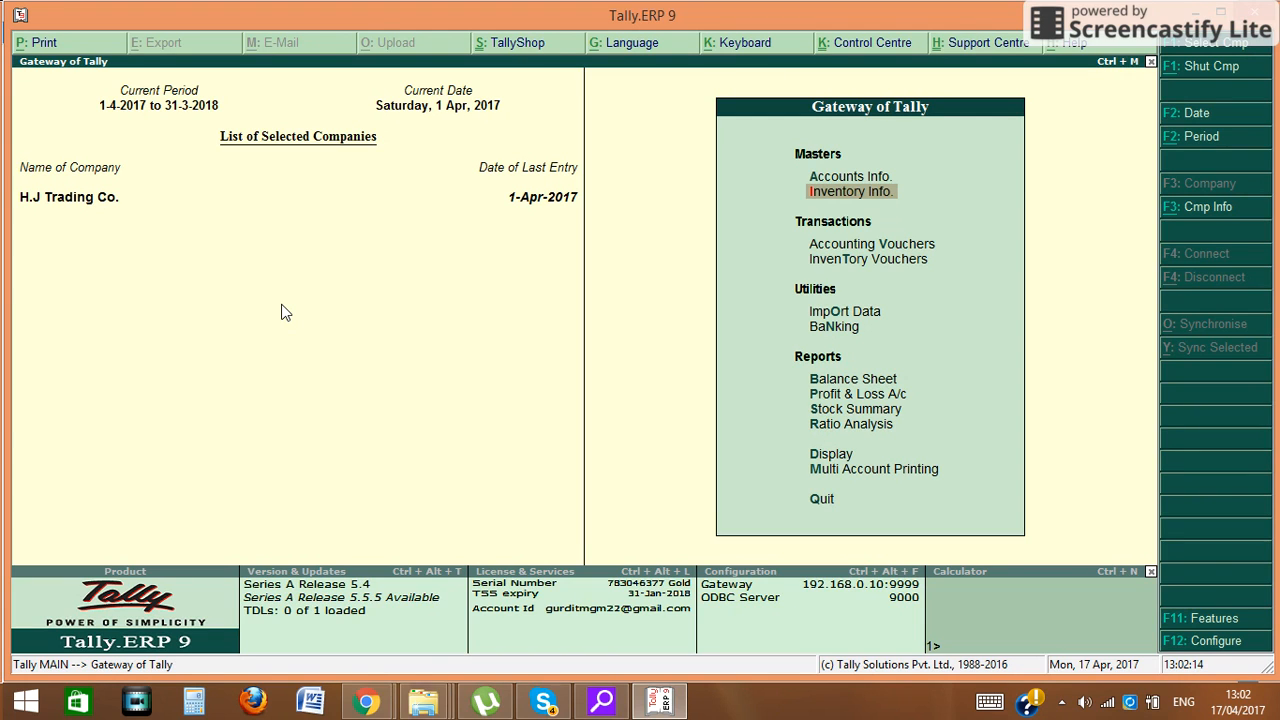
key("Return")
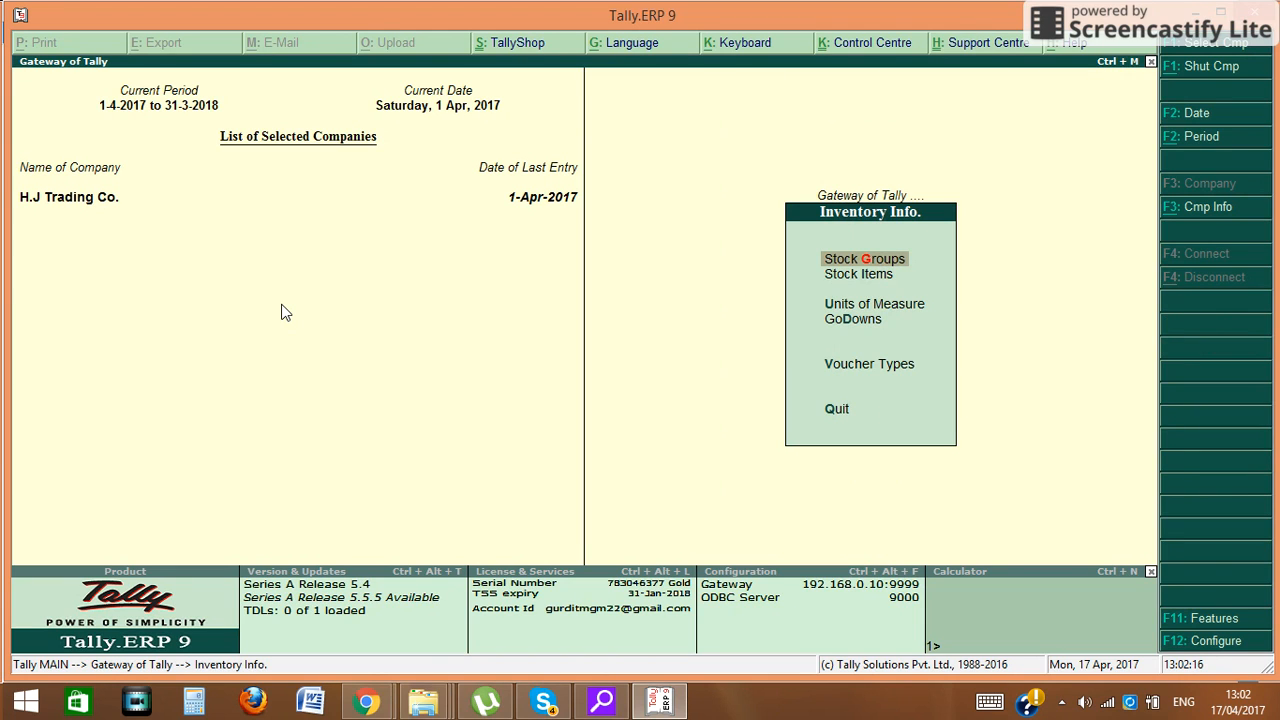
key("Down")
key("Down")
key("Down")
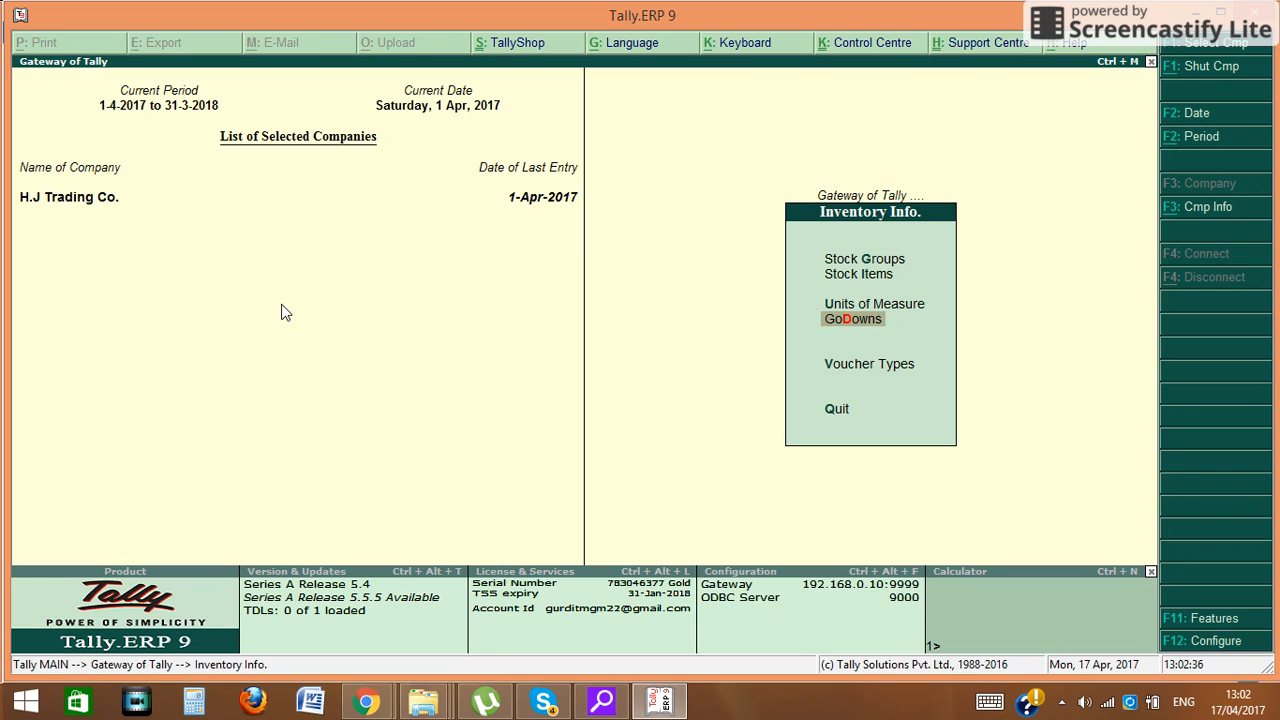
key("Return")
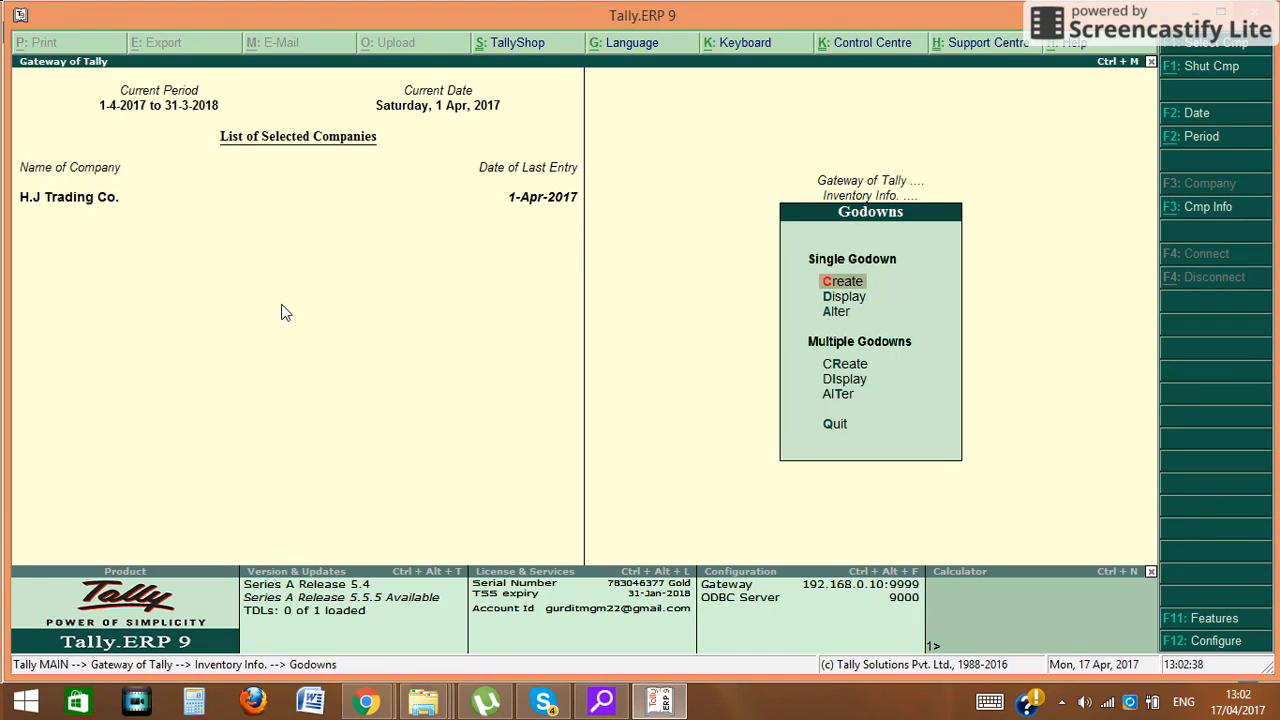
key("Return")
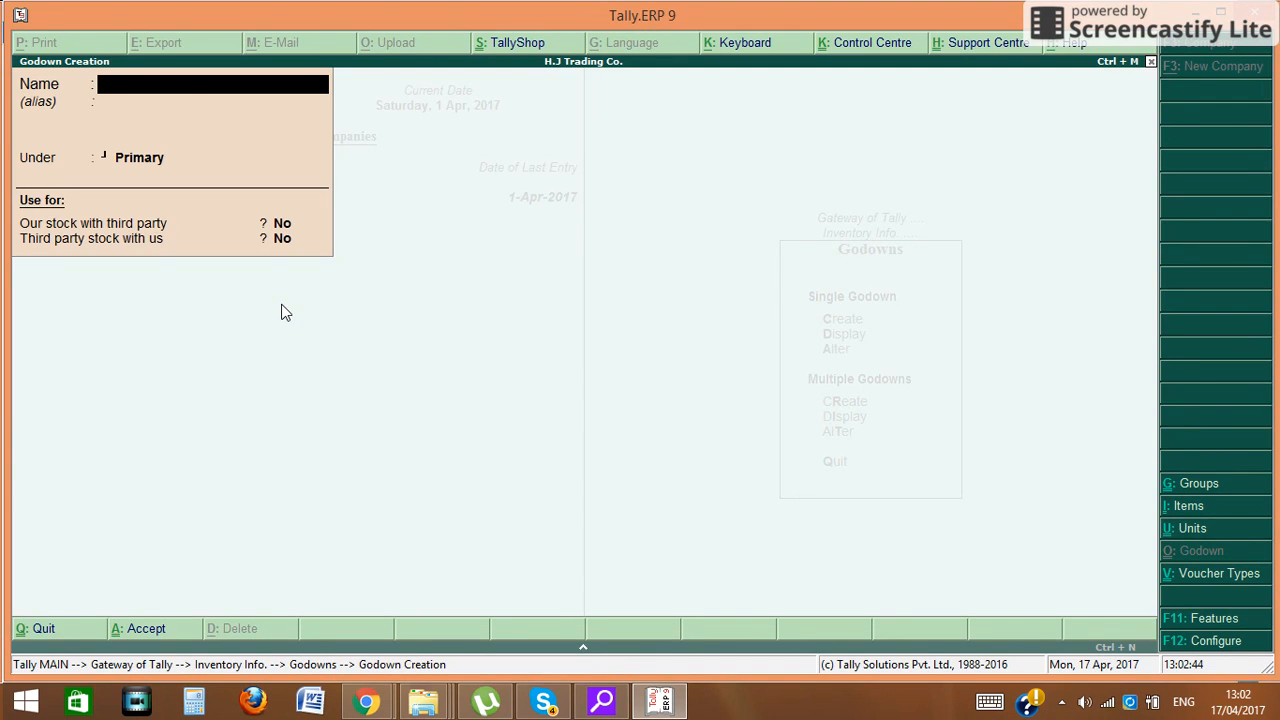
type("Ambala")
key("Return")
key("Return")
key("Return")
key("Return")
key("Return")
key("Return")
Step: Create a second godown named Delhi under Primary and close the godown creation form
type("Delhi")
key("Return")
key("Return")
key("Return")
key("Return")
key("Return")
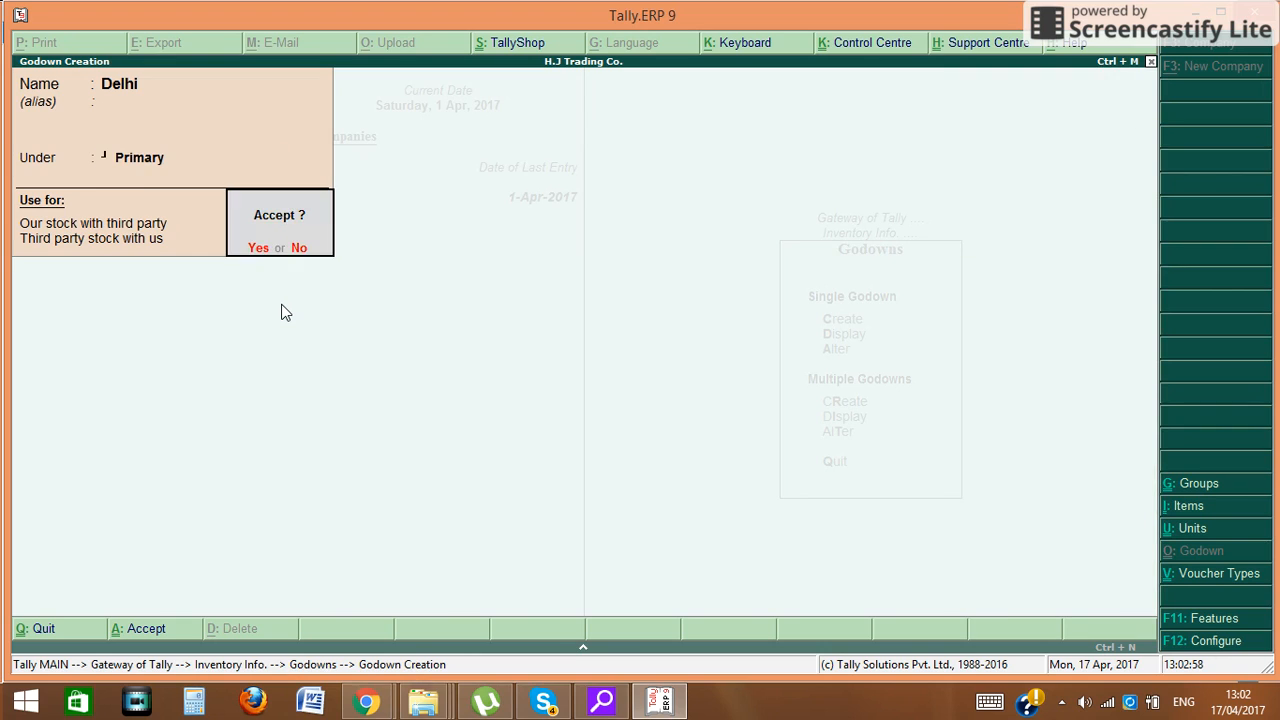
key("Return")
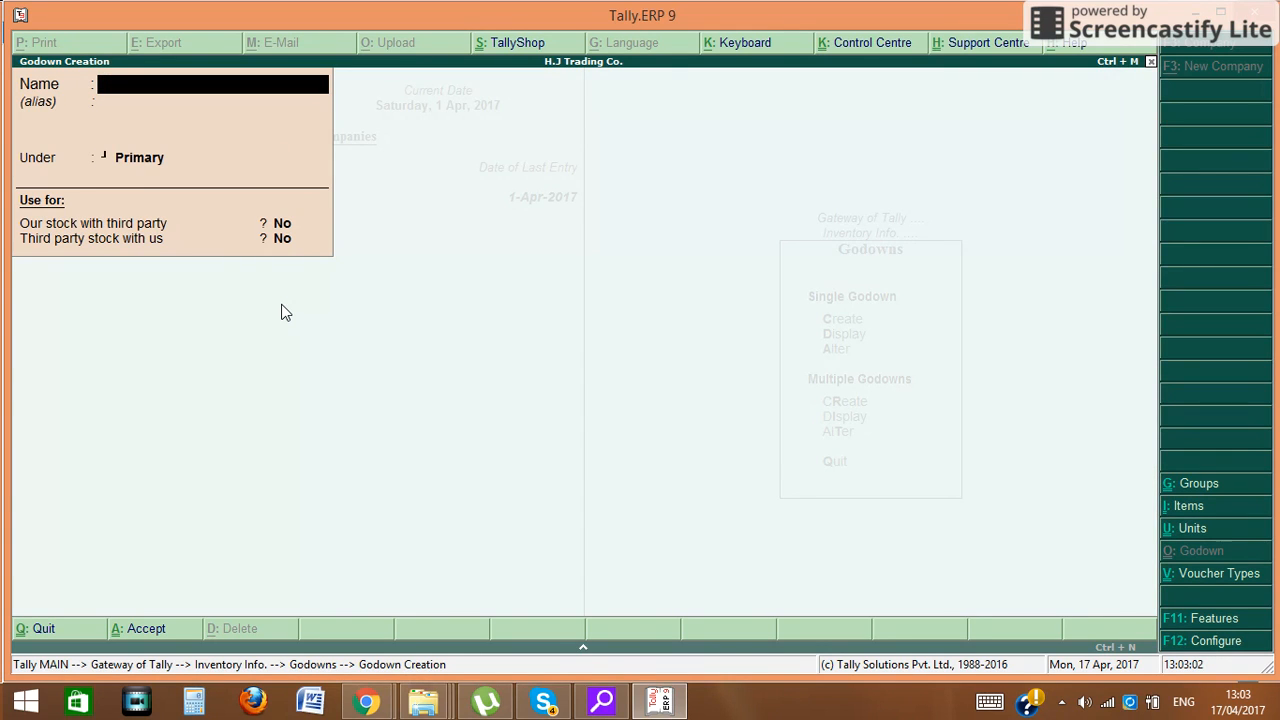
key("Escape")
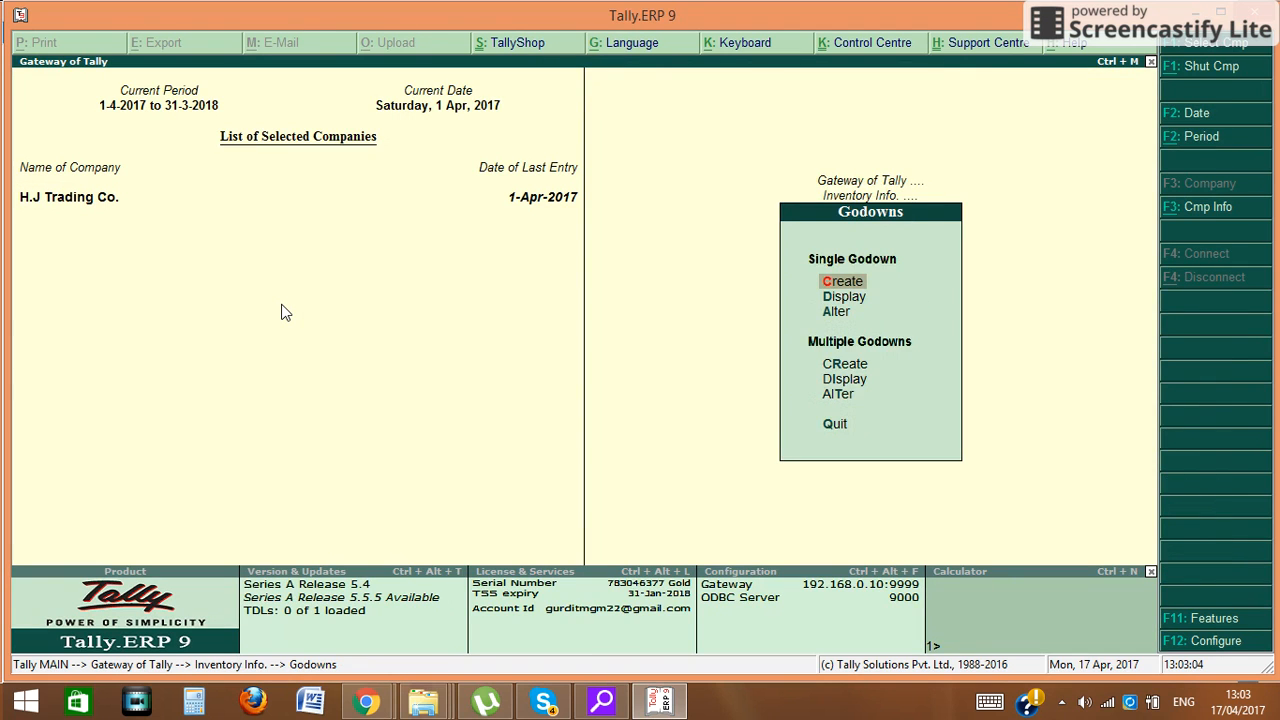
Step: Start a new purchase voucher among the accounting vouchers, leaving the supplier invoice number and date blank
key("Escape")
key("Escape")
key("Down")
key("Down")
key("Up")
key("Return")
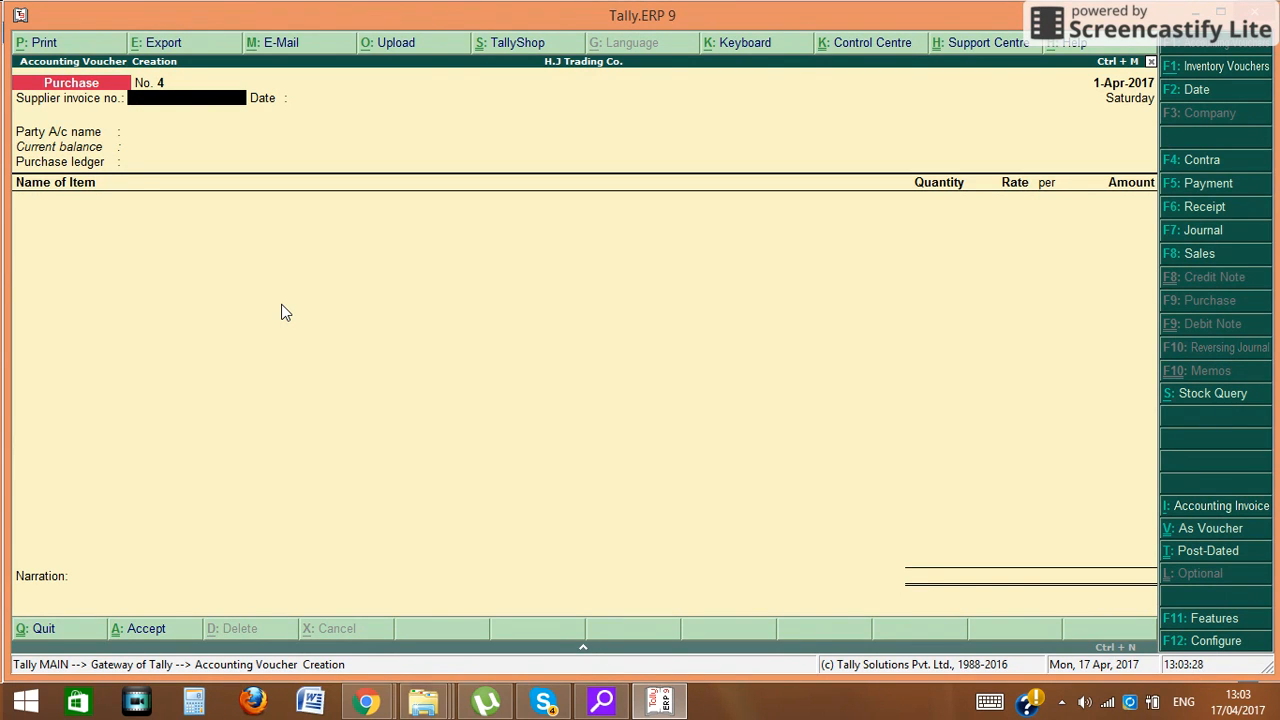
key("Return")
key("Return")
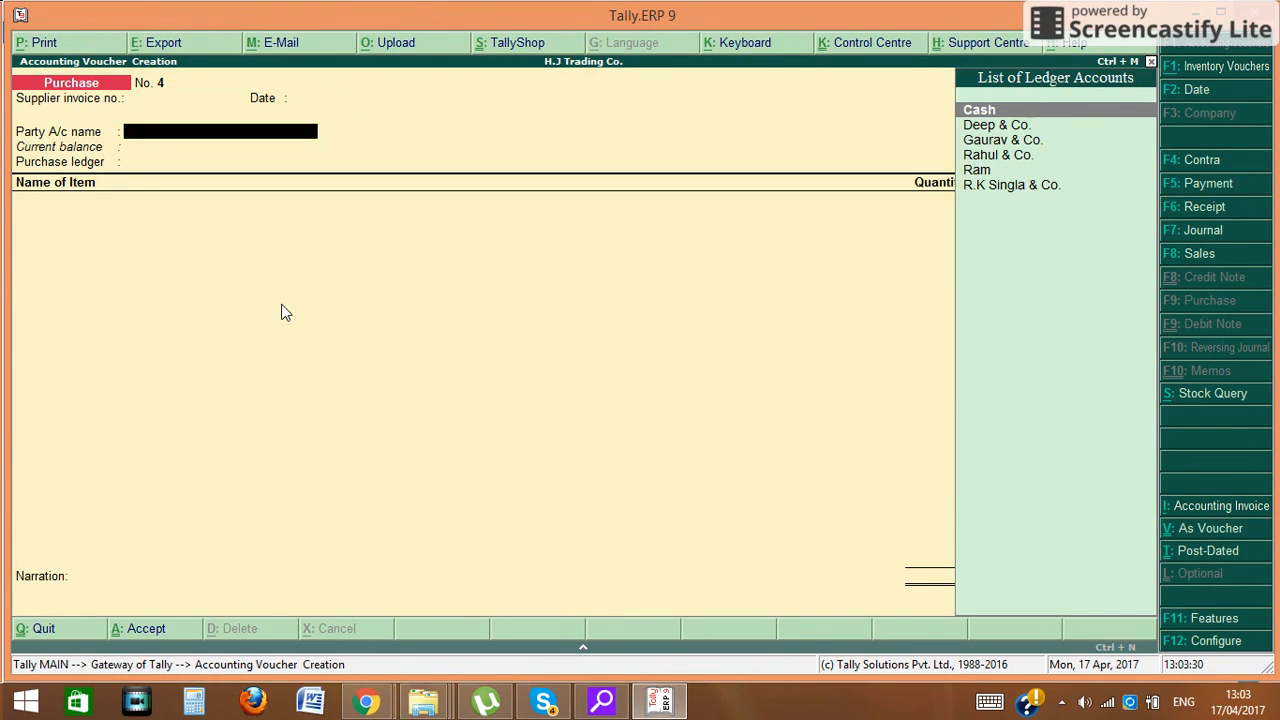
Step: Create the party ledger Fazel & Co. under Sundry Creditors for the voucher and choose Purchase as the purchase ledger
key("alt+c")
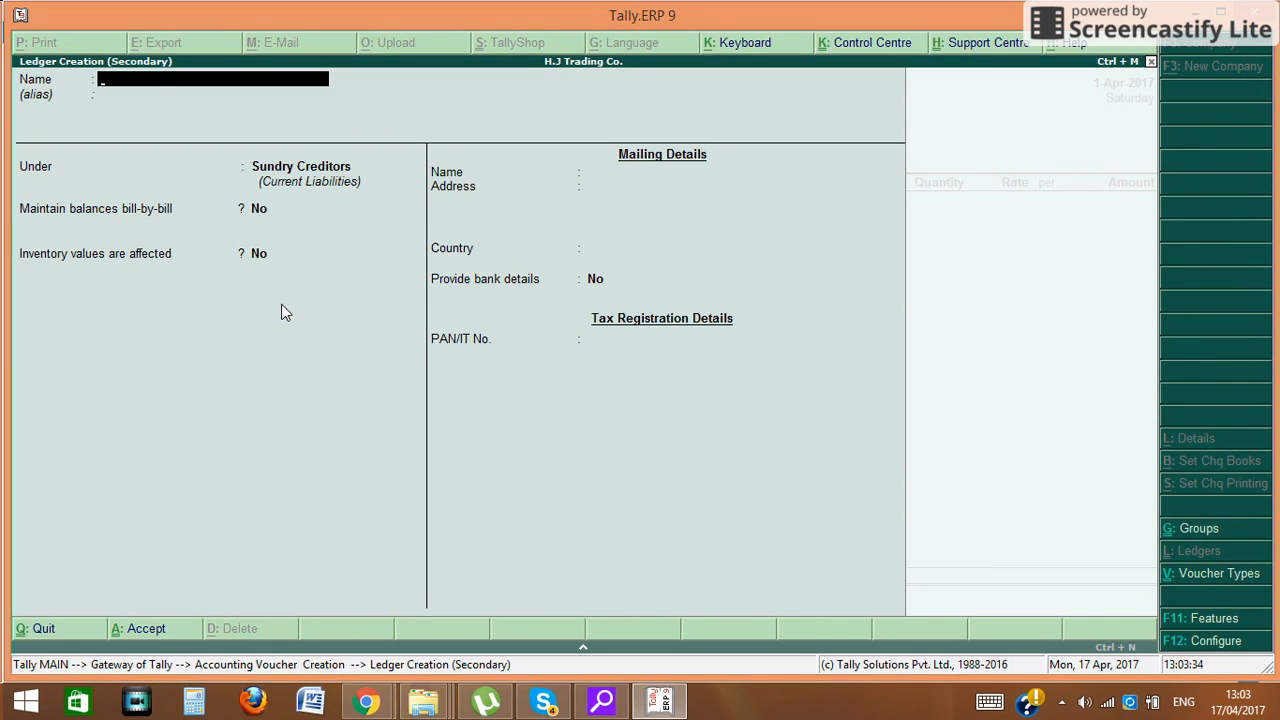
type("Fazel & Co.")
key("Return")
key("Return")
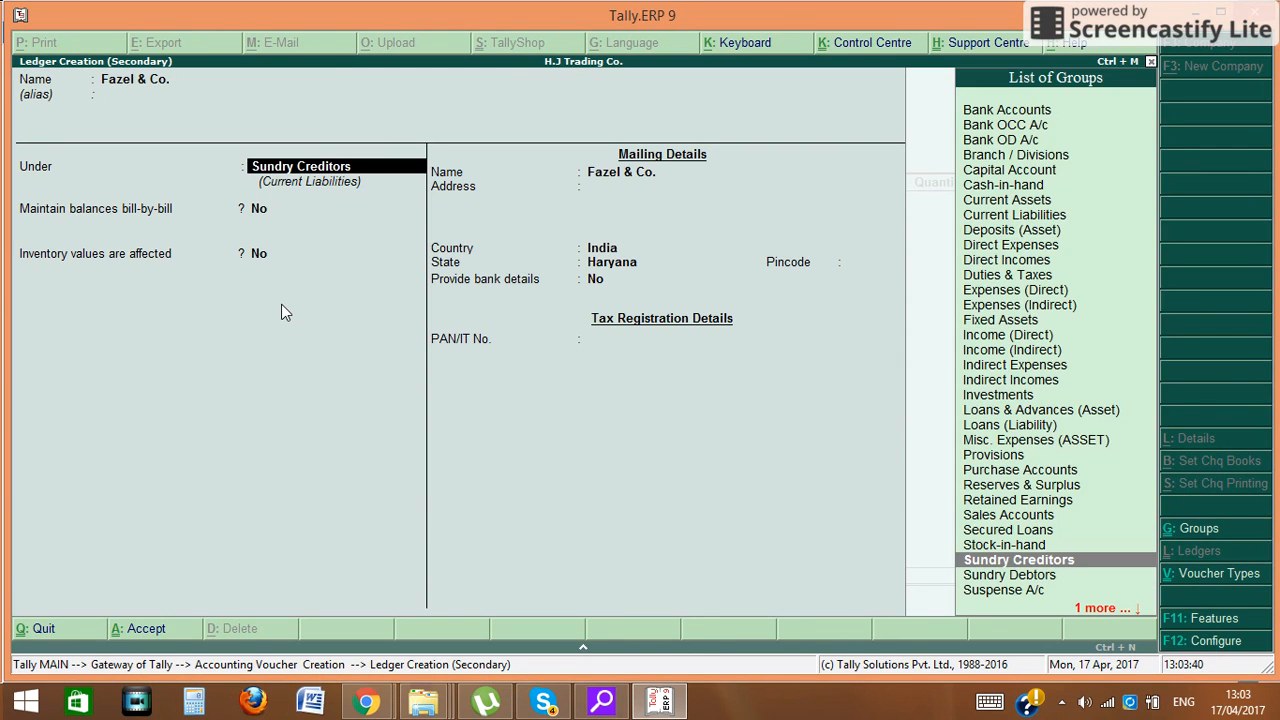
key("Return")
key("ctrl+a")
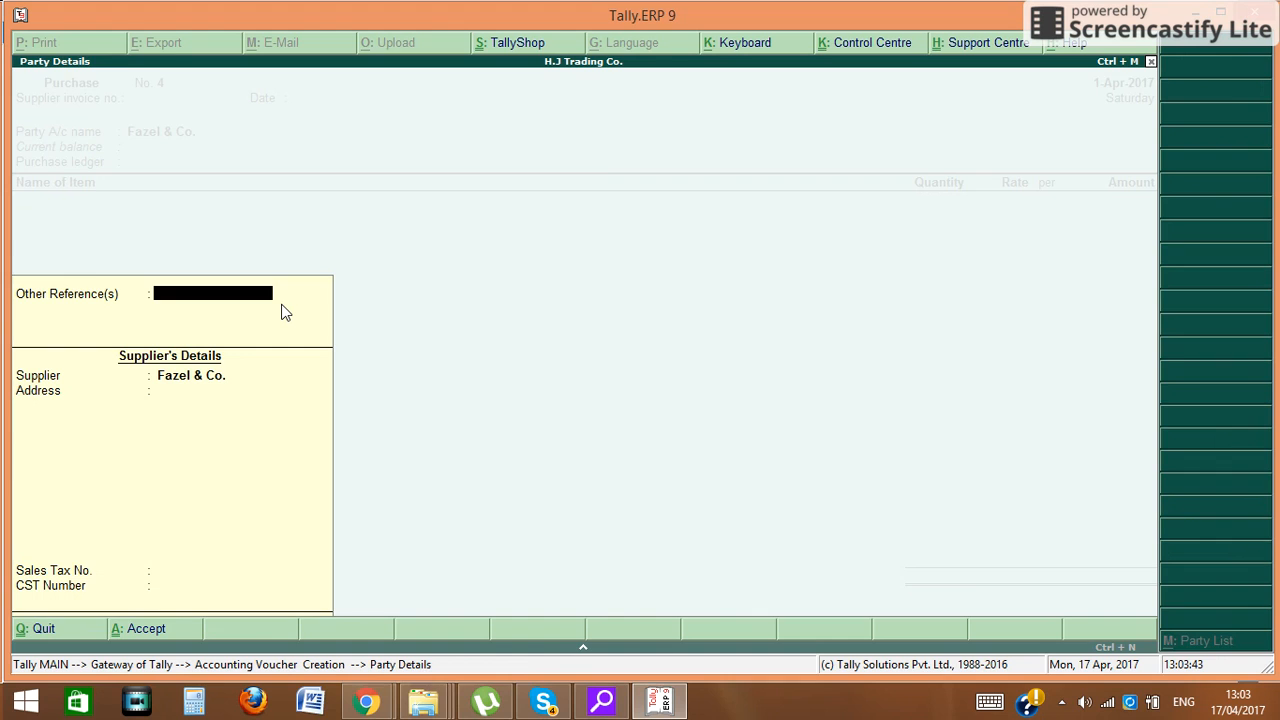
key("Return")
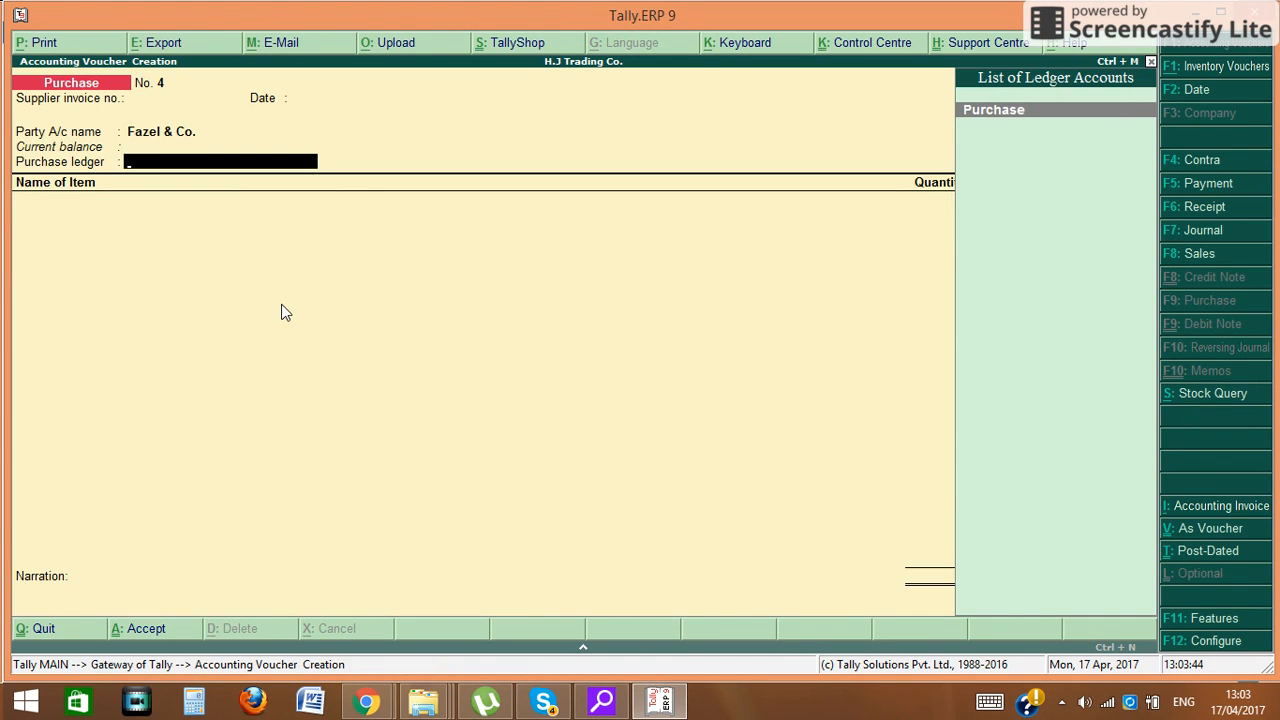
key("Return")
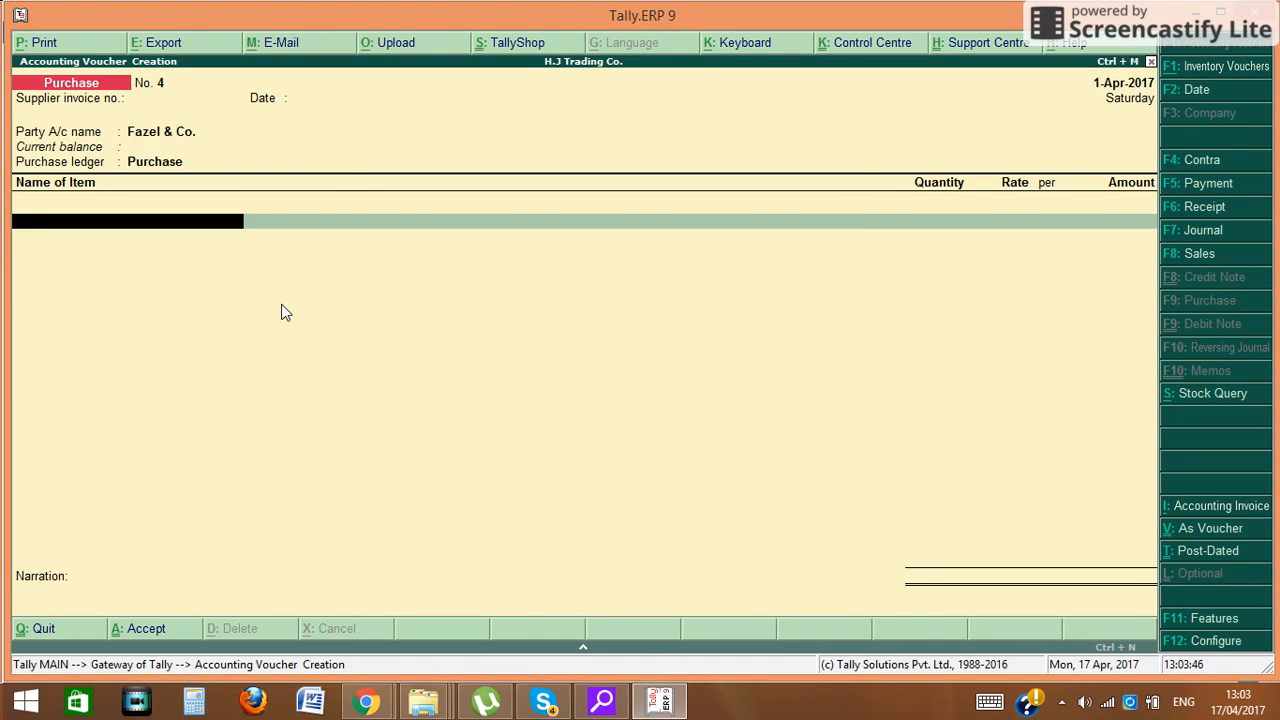
Step: Create the stock item Chairs under Primary with nos as its unit and use it in the purchase voucher
type("P")
key("BackSpace")
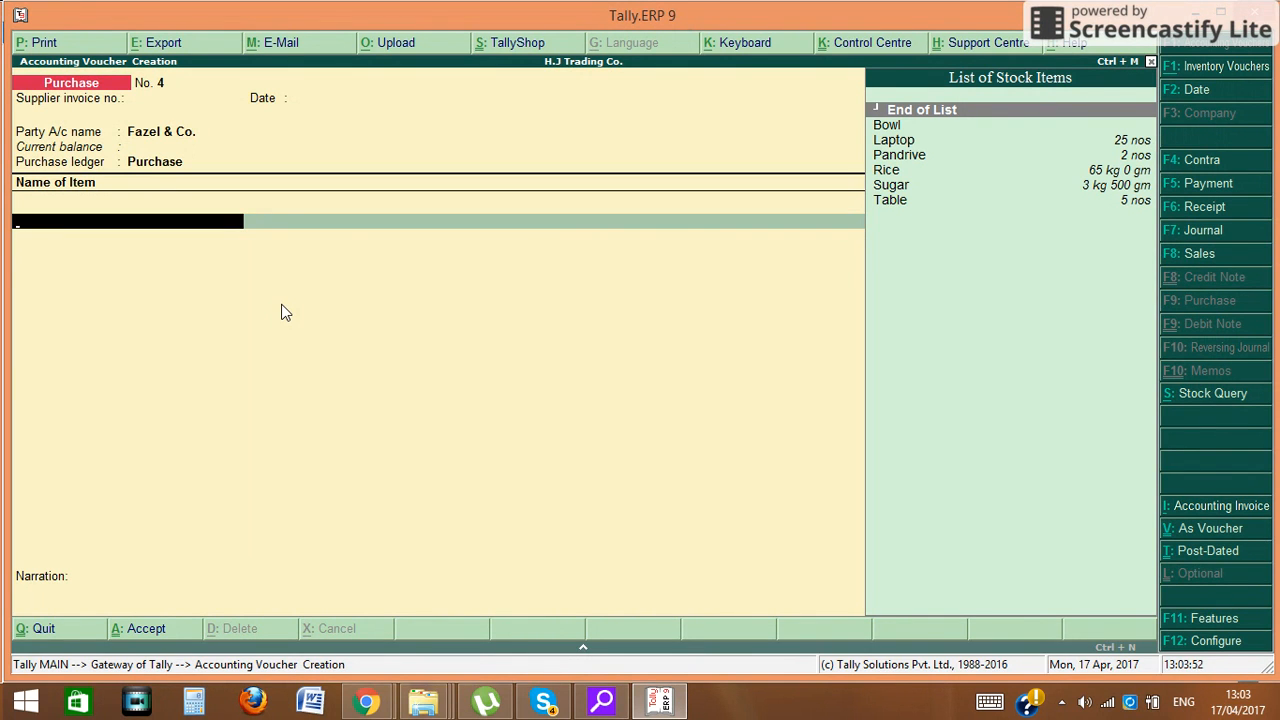
key("alt+c")
type("Chairs")
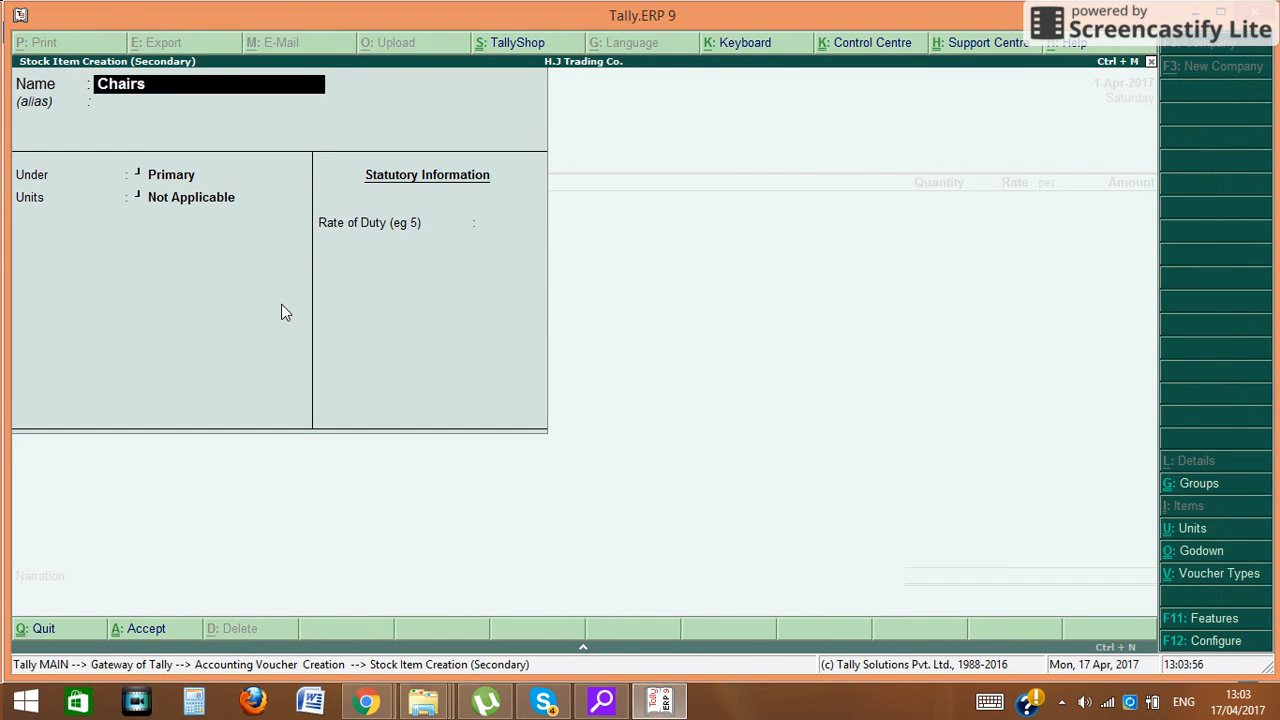
key("Return")
key("Return")
key("Return")
key("Down")
key("Down")
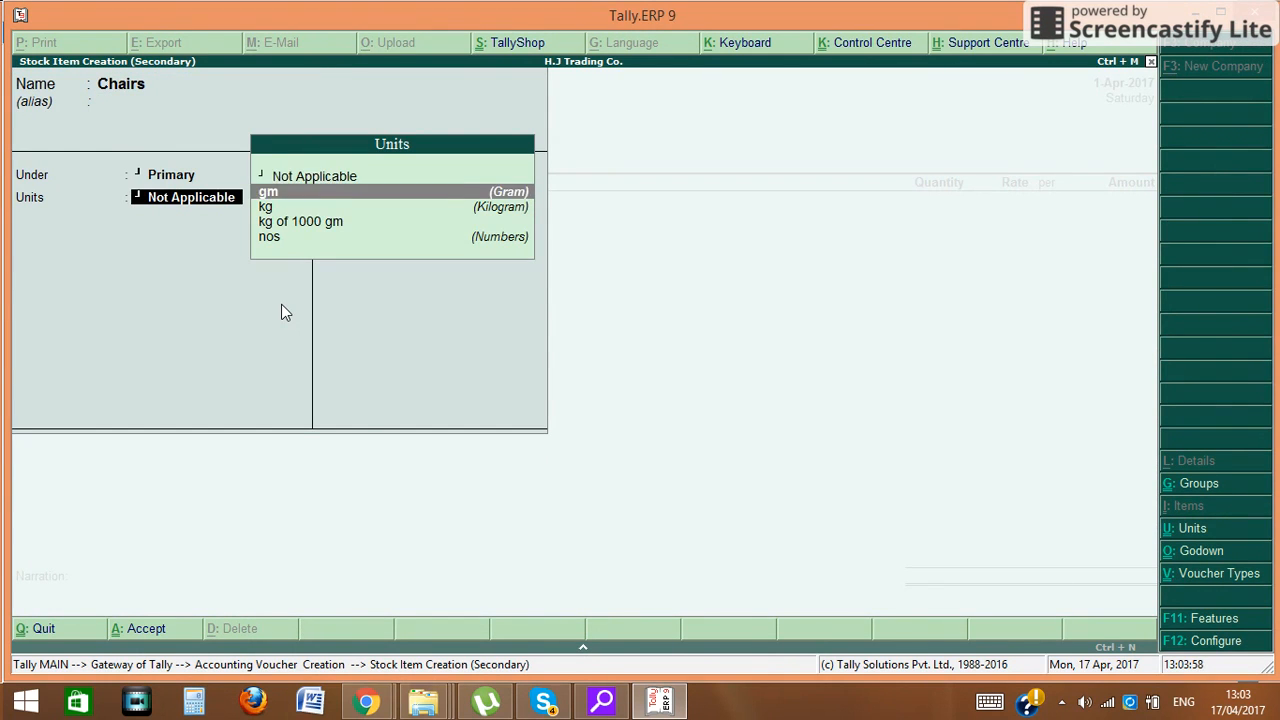
key("BackSpace")
key("BackSpace")
key("BackSpace")
key("Return")
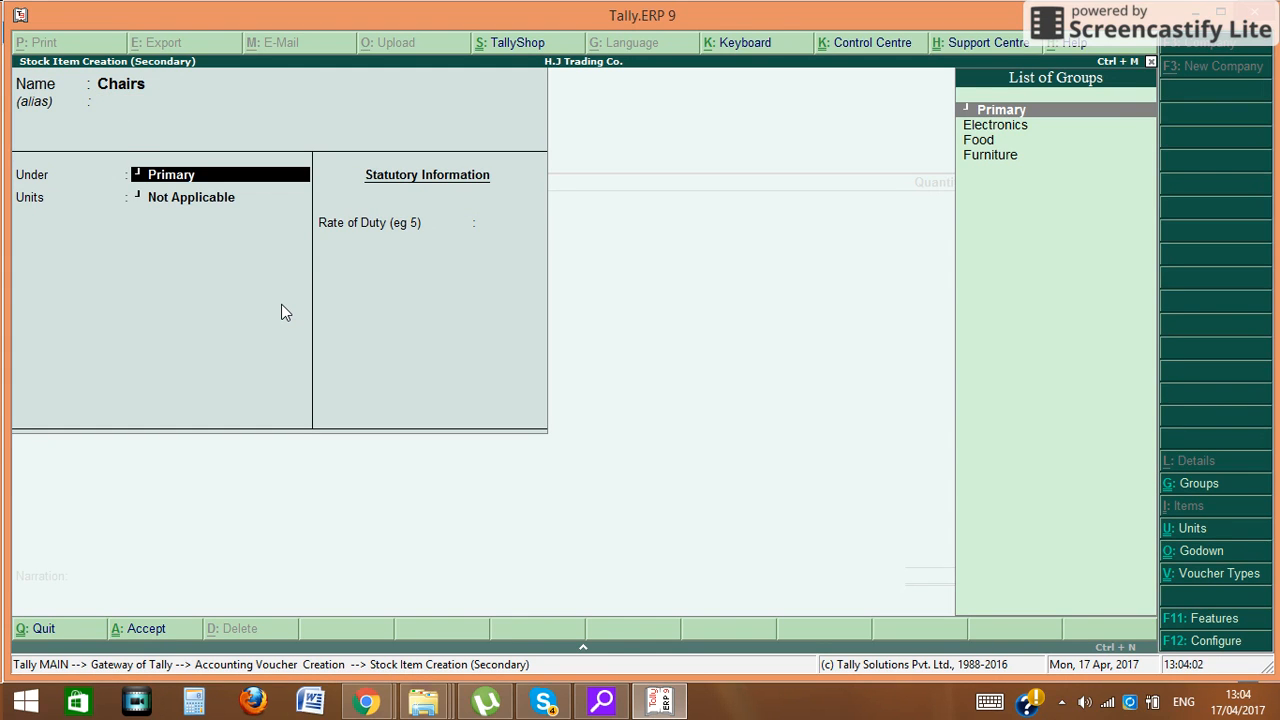
key("Return")
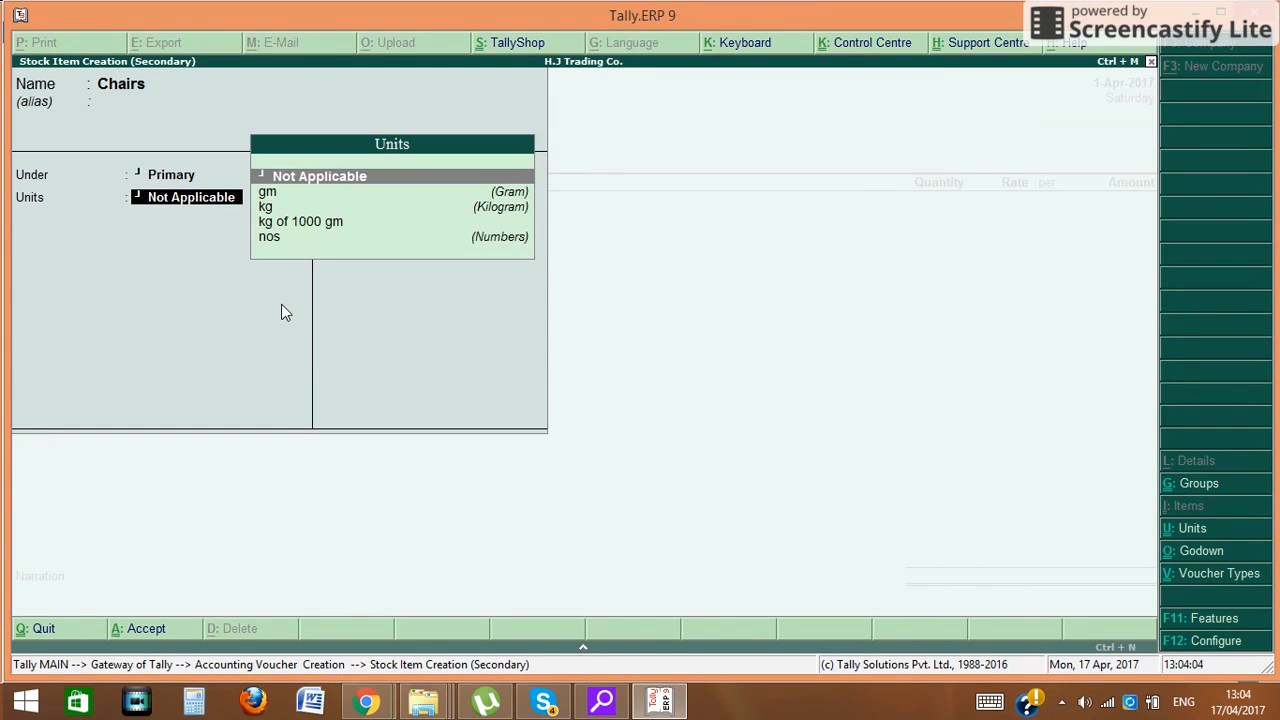
key("Down")
key("Down")
key("Down")
key("Down")
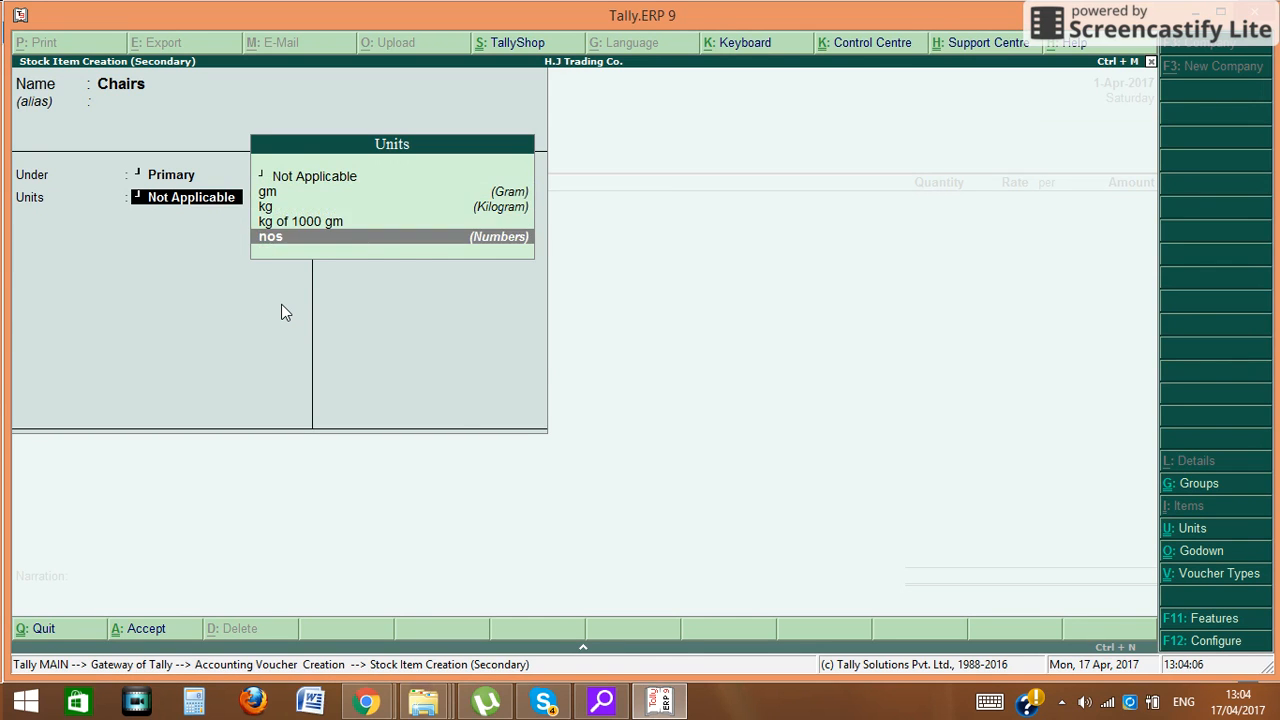
key("Return")
key("Return")
key("Return")
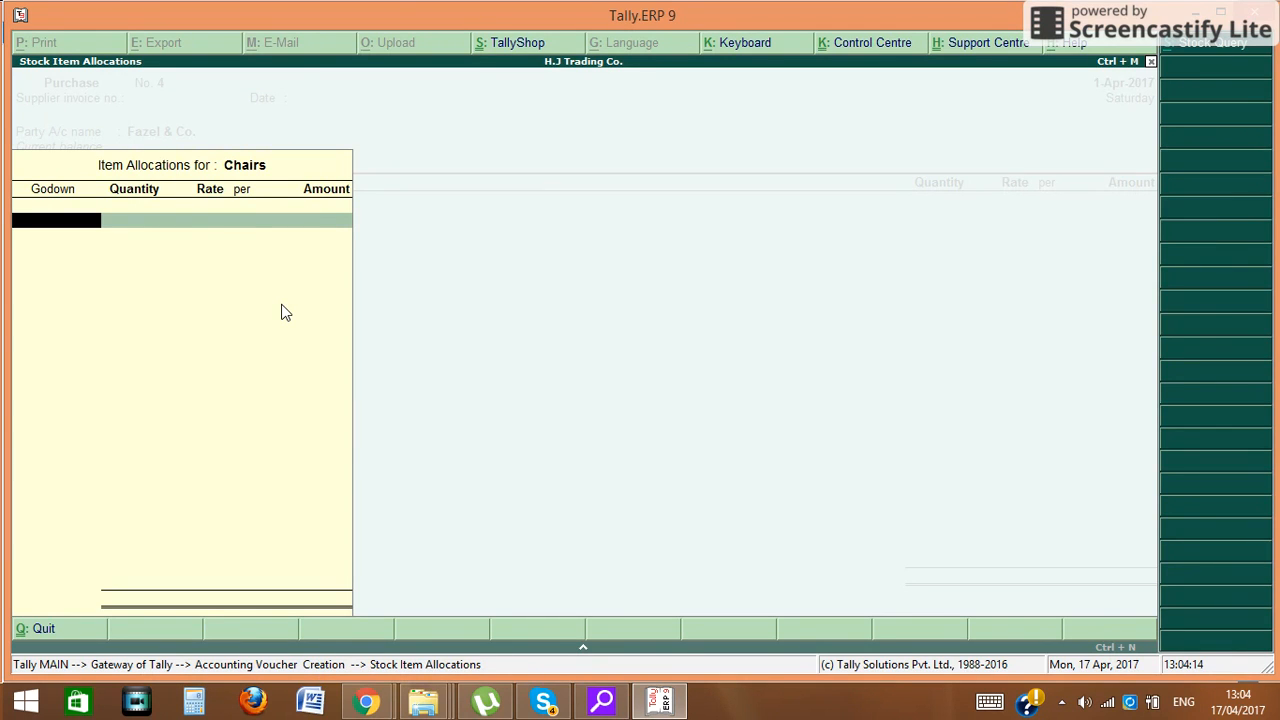
Step: Allocate 20 nos of Chairs to the Ambala godown at a rate of 200 per nos
type("A")
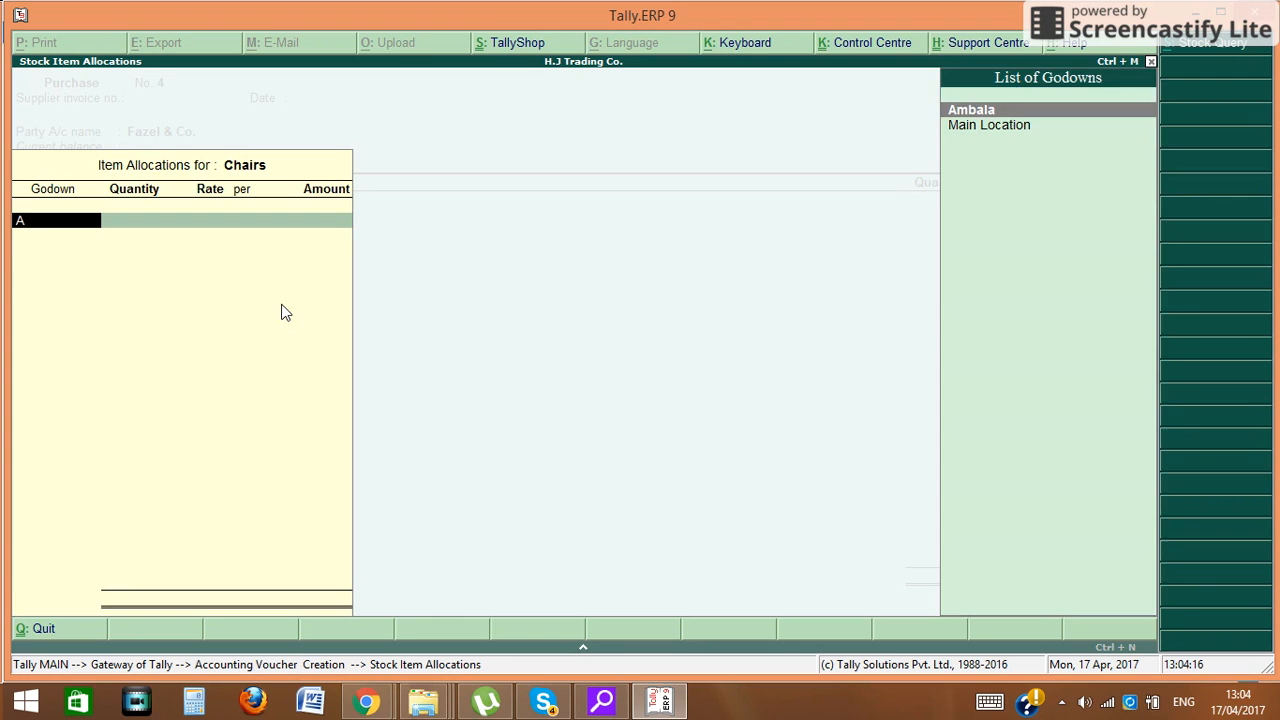
key("Return")
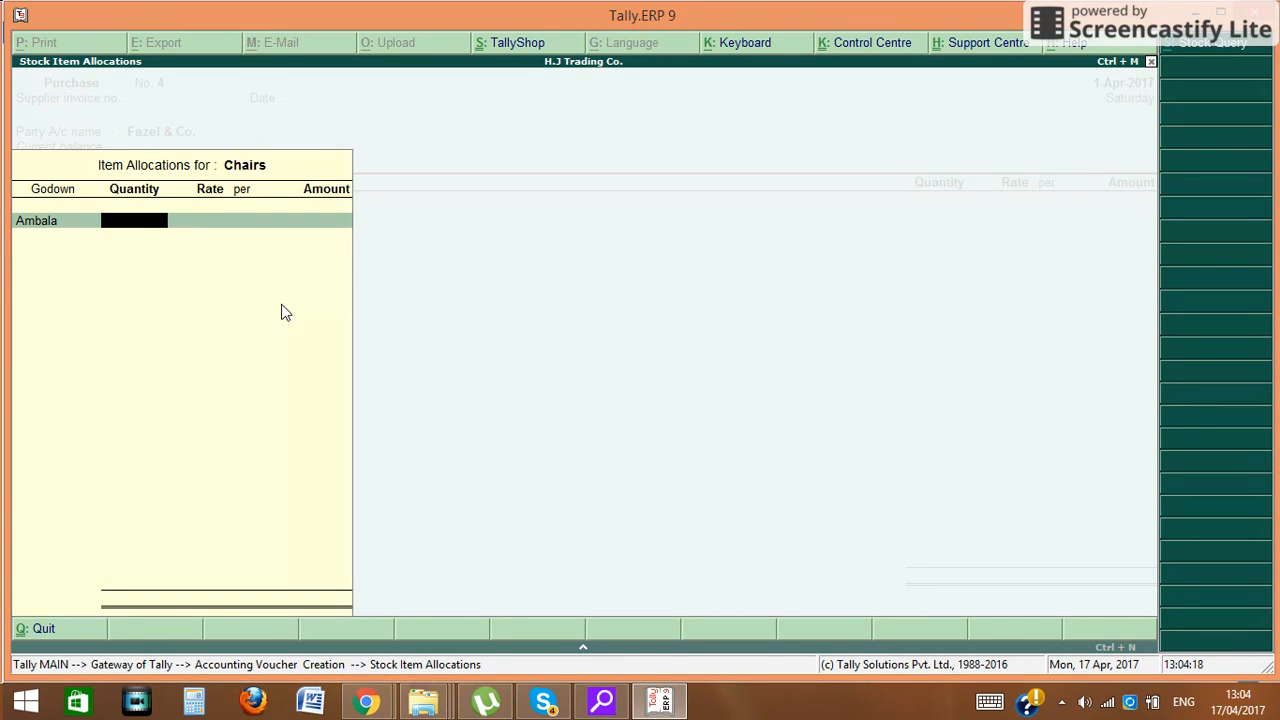
key("BackSpace")
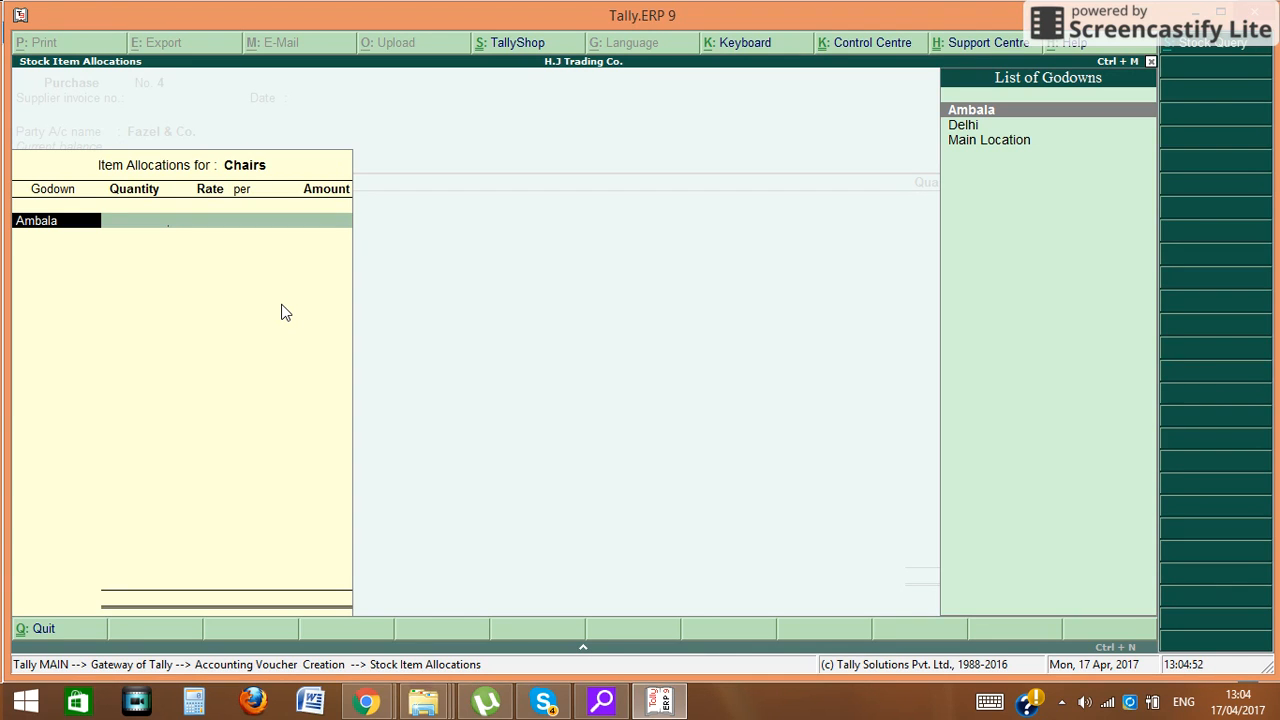
key("Return")
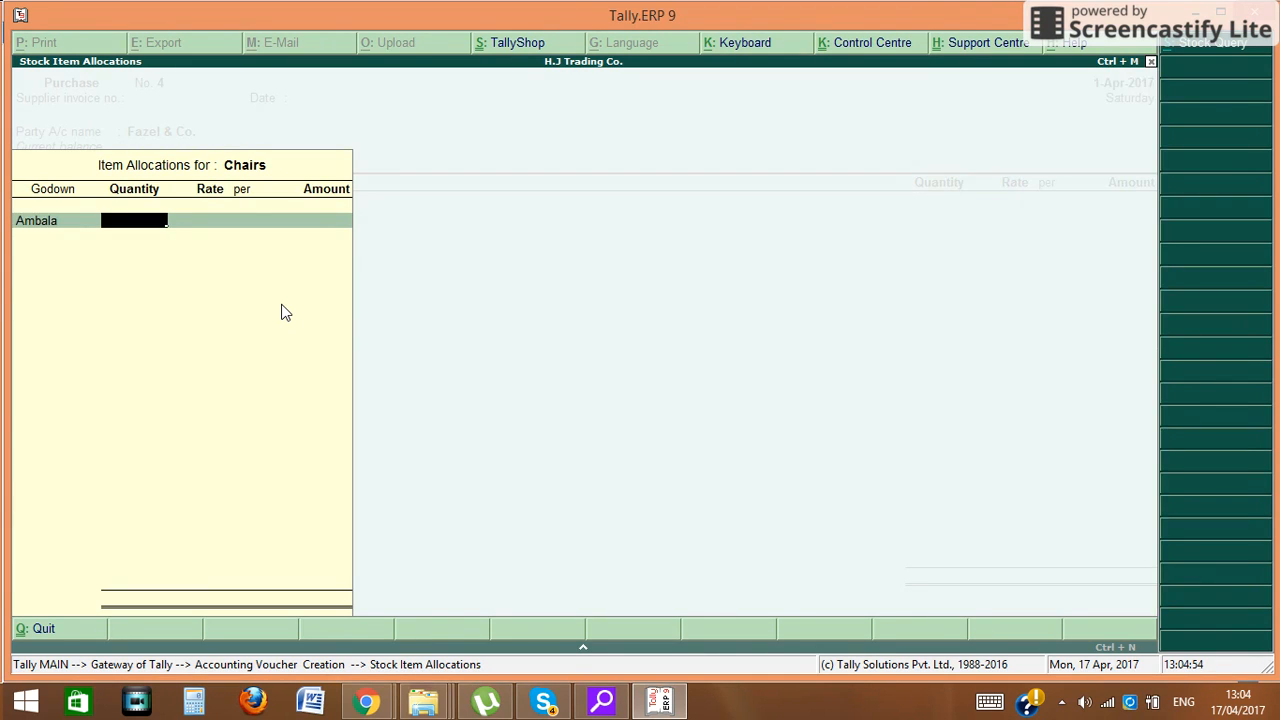
type("20")
key("Return")
type("200")
key("Return")
key("Return")
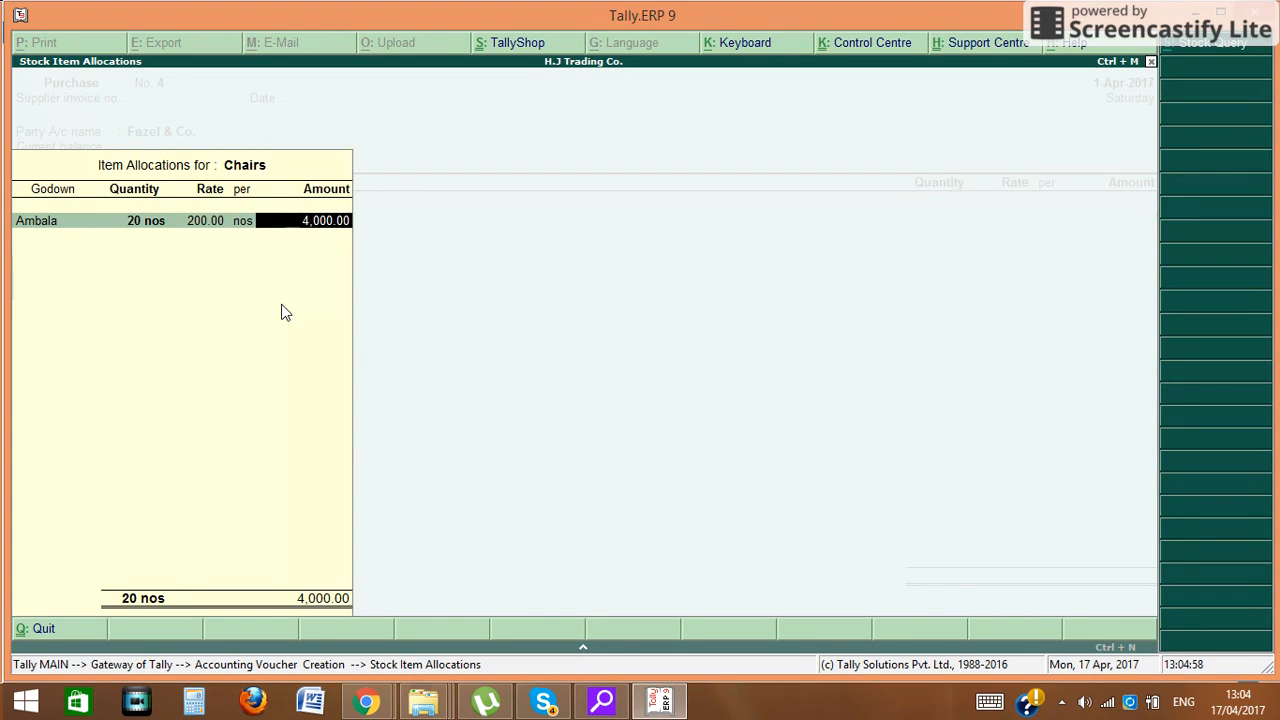
key("Return")
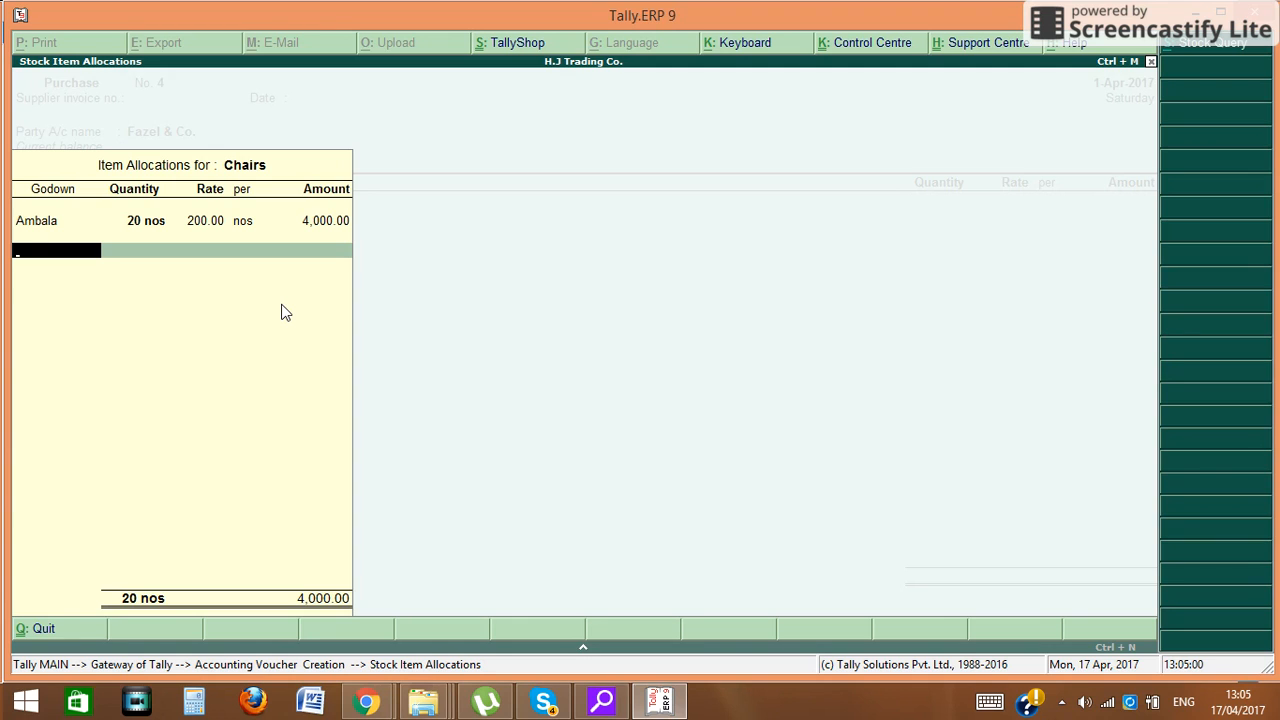
Step: Allocate 10 nos of Chairs to the Delhi godown at a rate of 200 and complete the item's allocation
type("D")
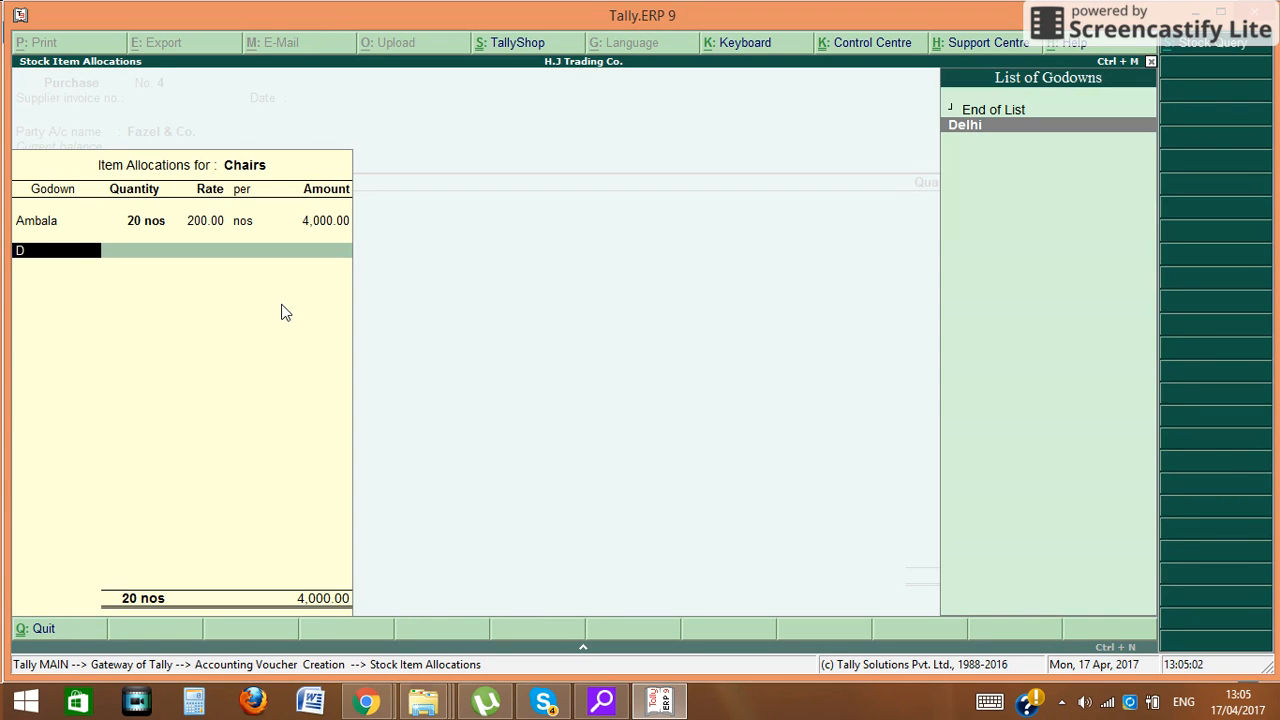
key("Return")
type("10")
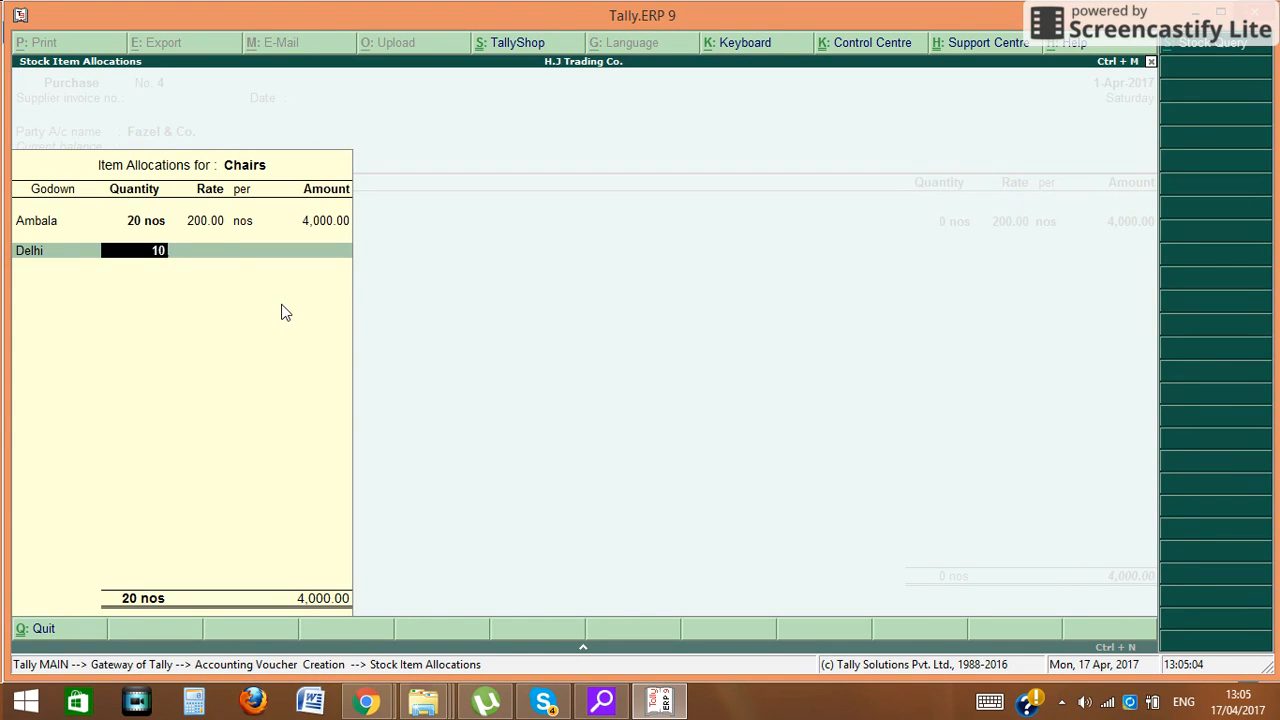
key("Return")
key("Return")
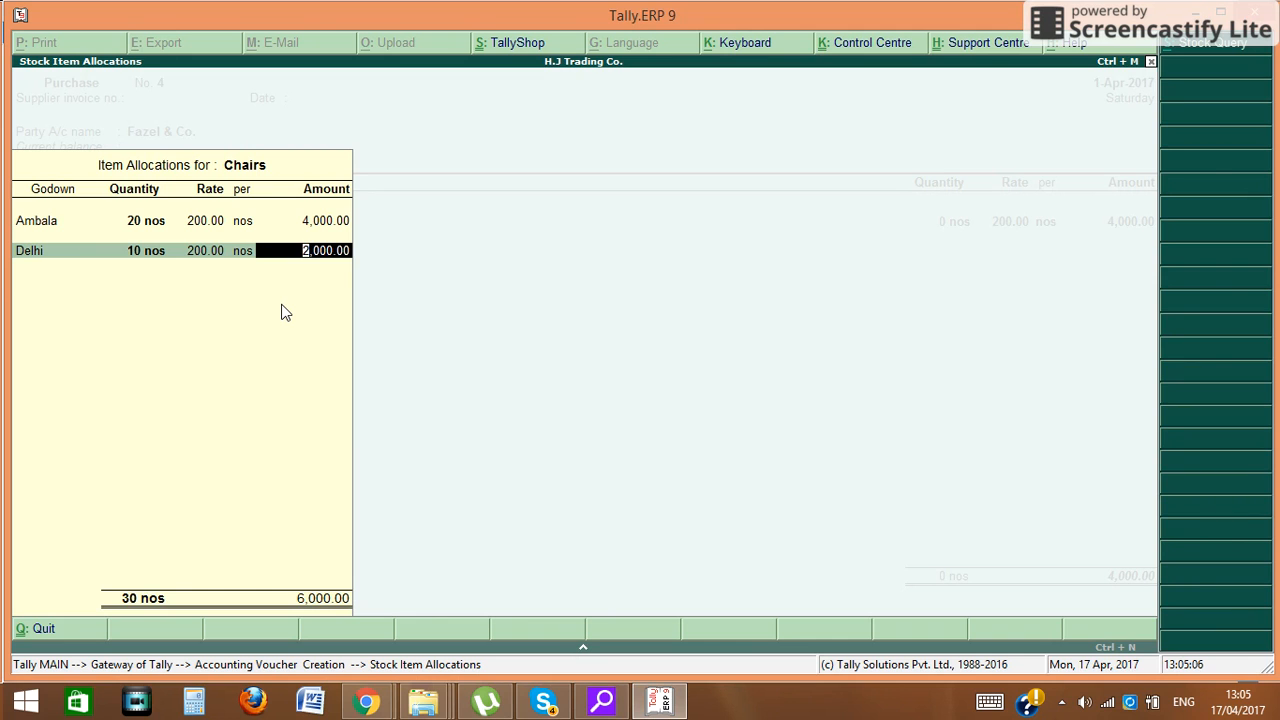
key("Return")
key("Return")
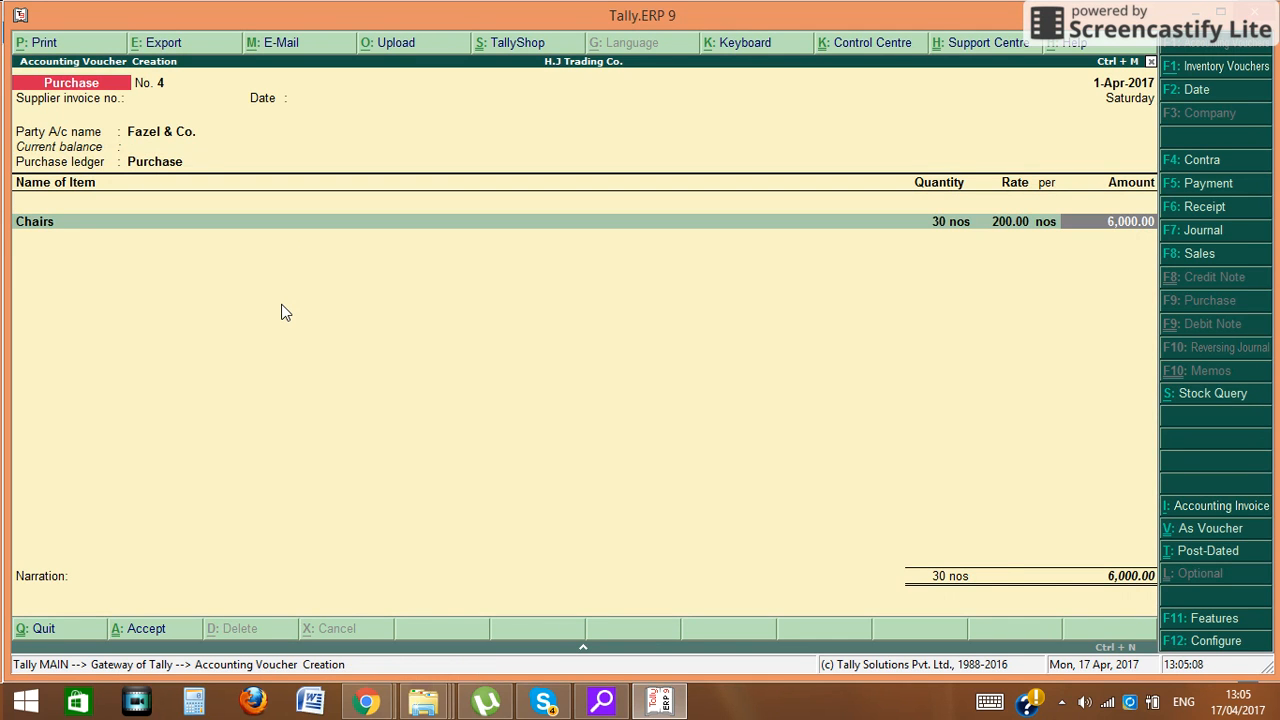
key("Return")
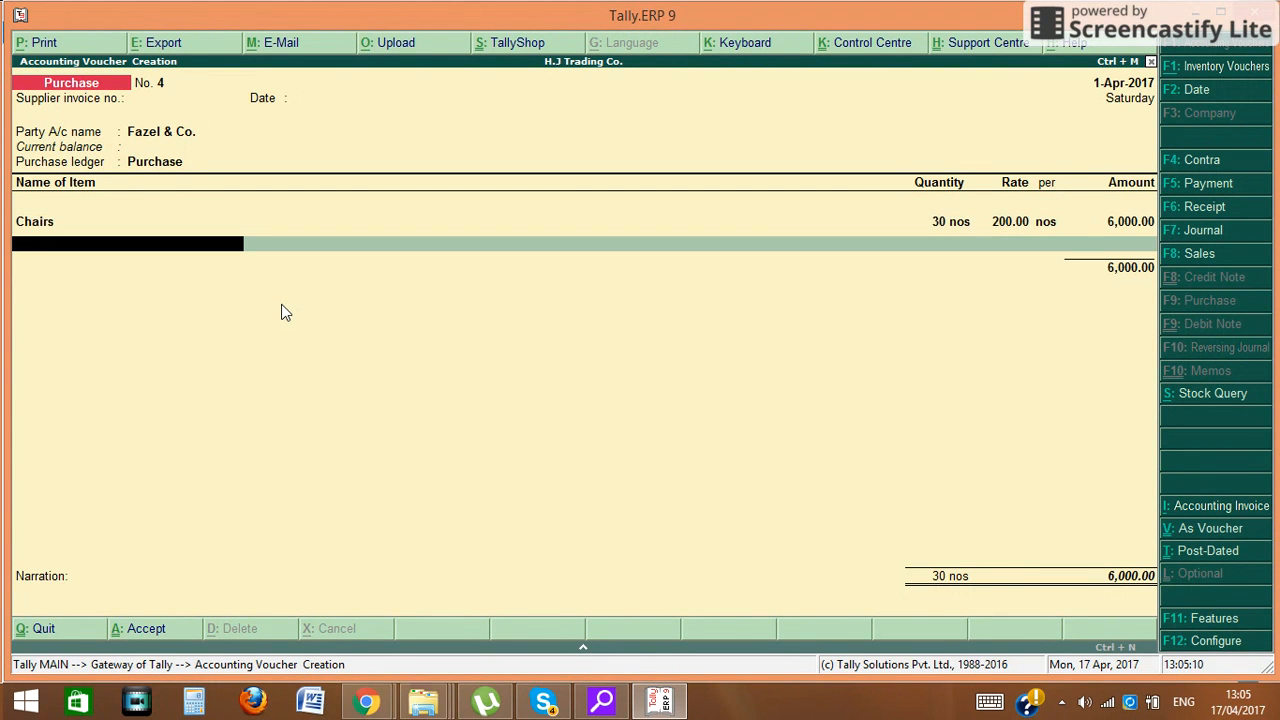
Step: Add the stock item Table to the voucher, allocating 25 nos to the Ambala godown at a rate of 500
type("T")
key("Return")
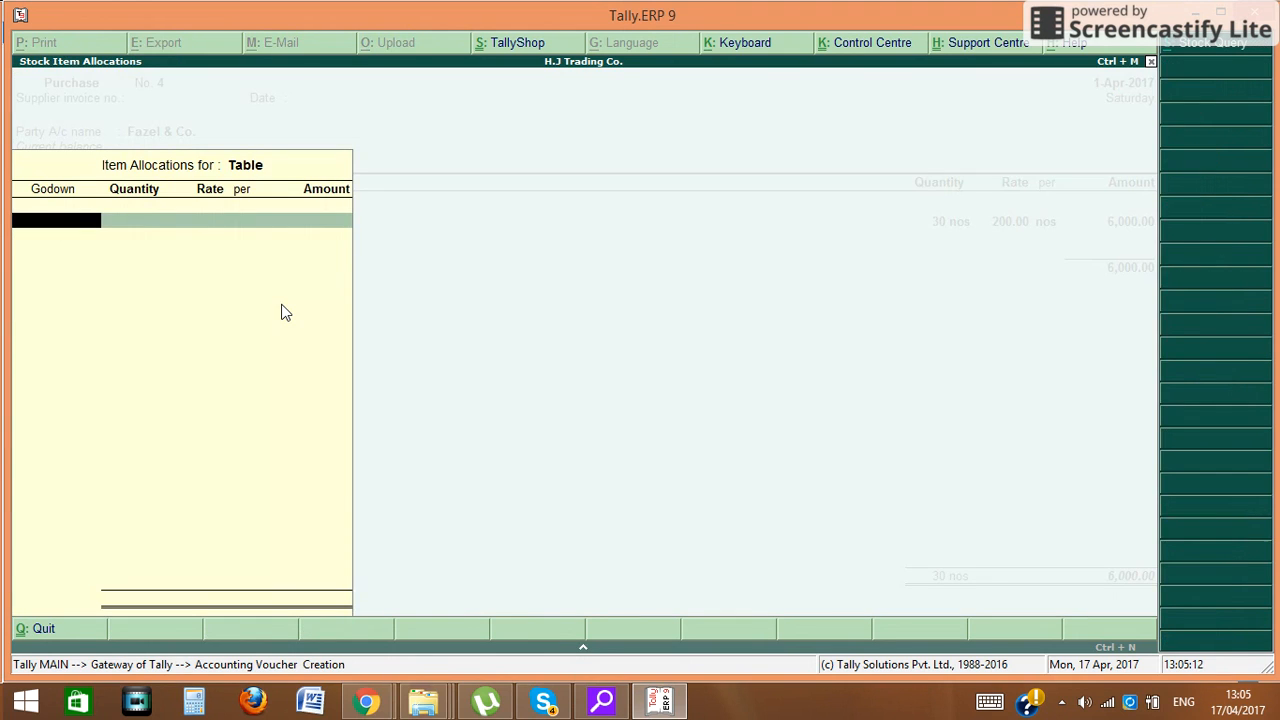
type("A")
key("Return")
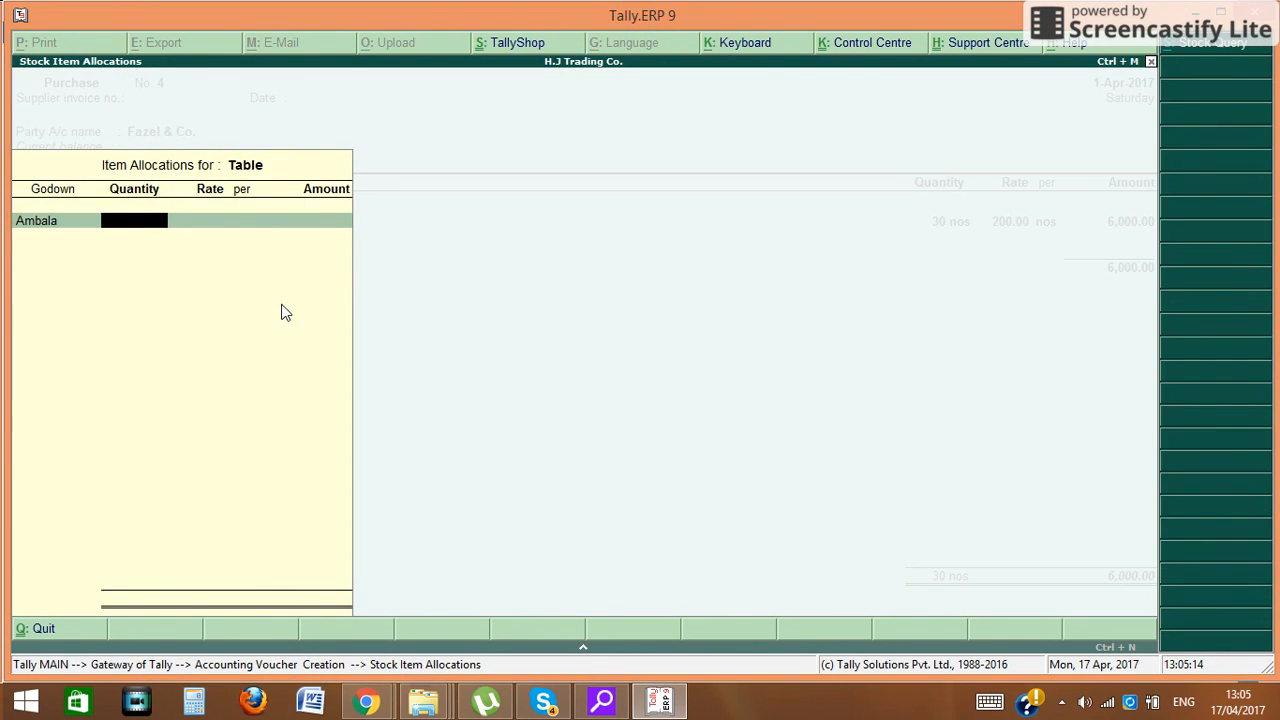
type("25")
key("Return")
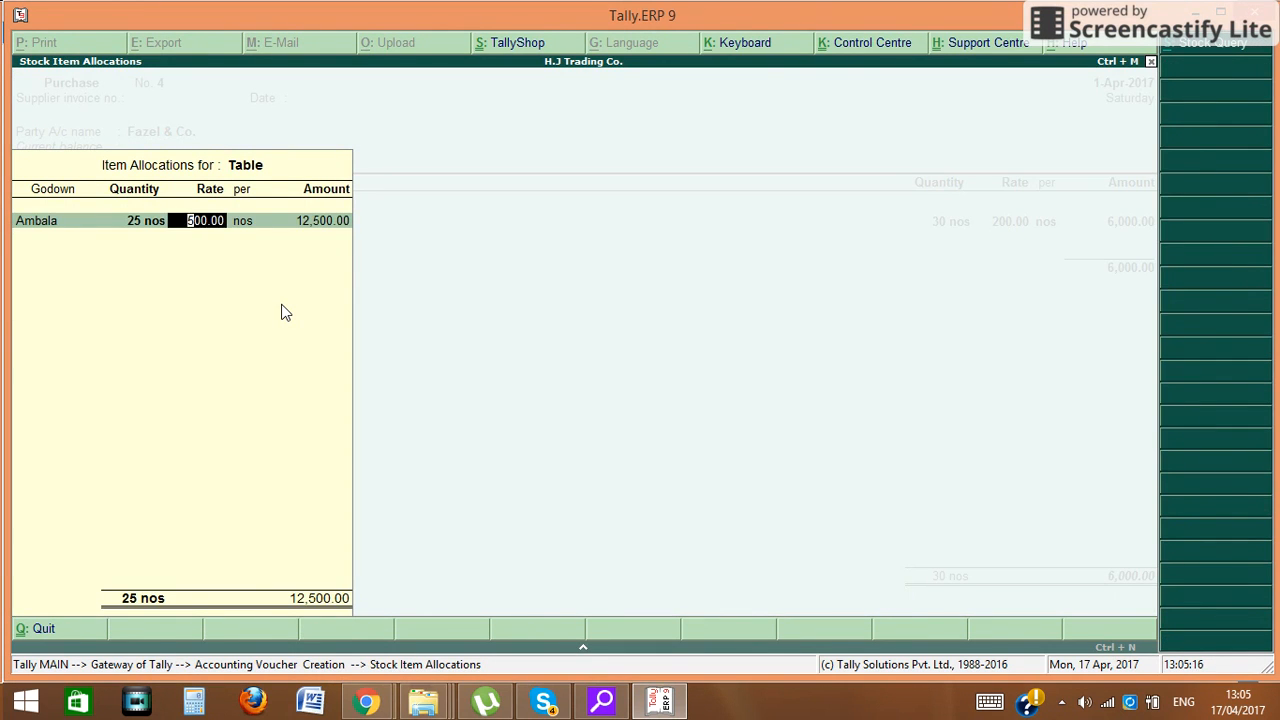
key("Return")
key("Return")
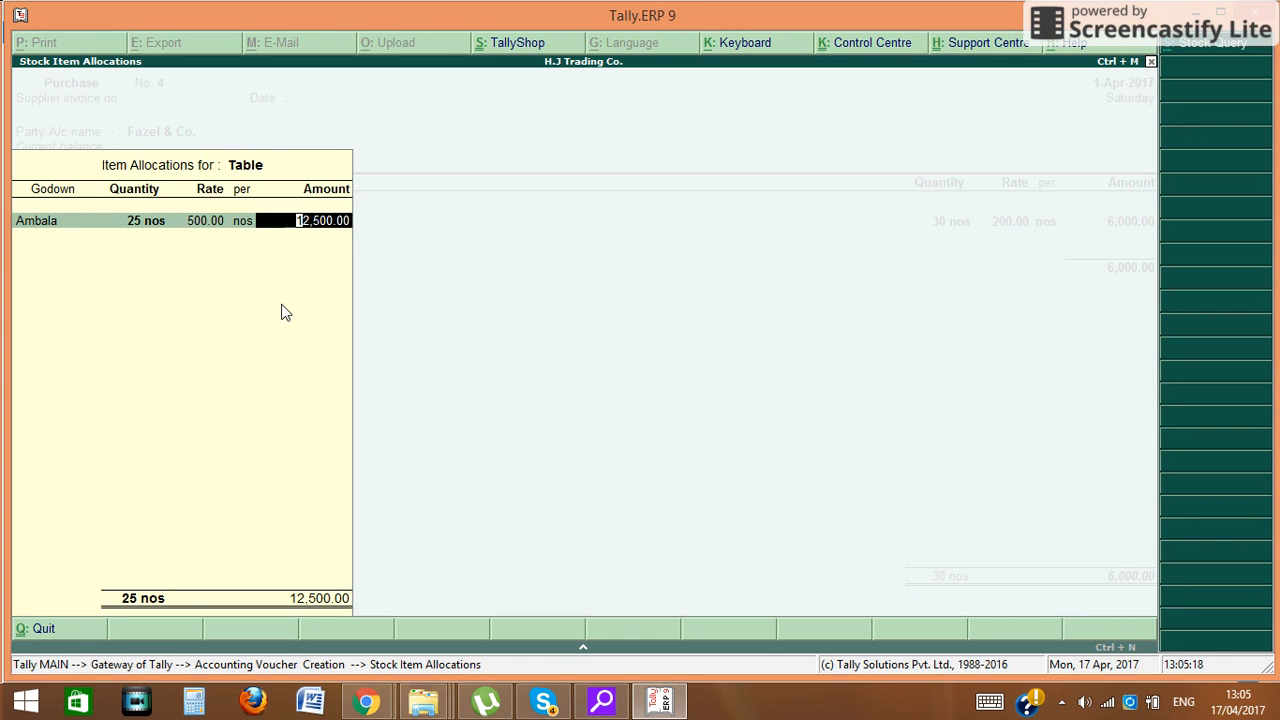
key("Return")
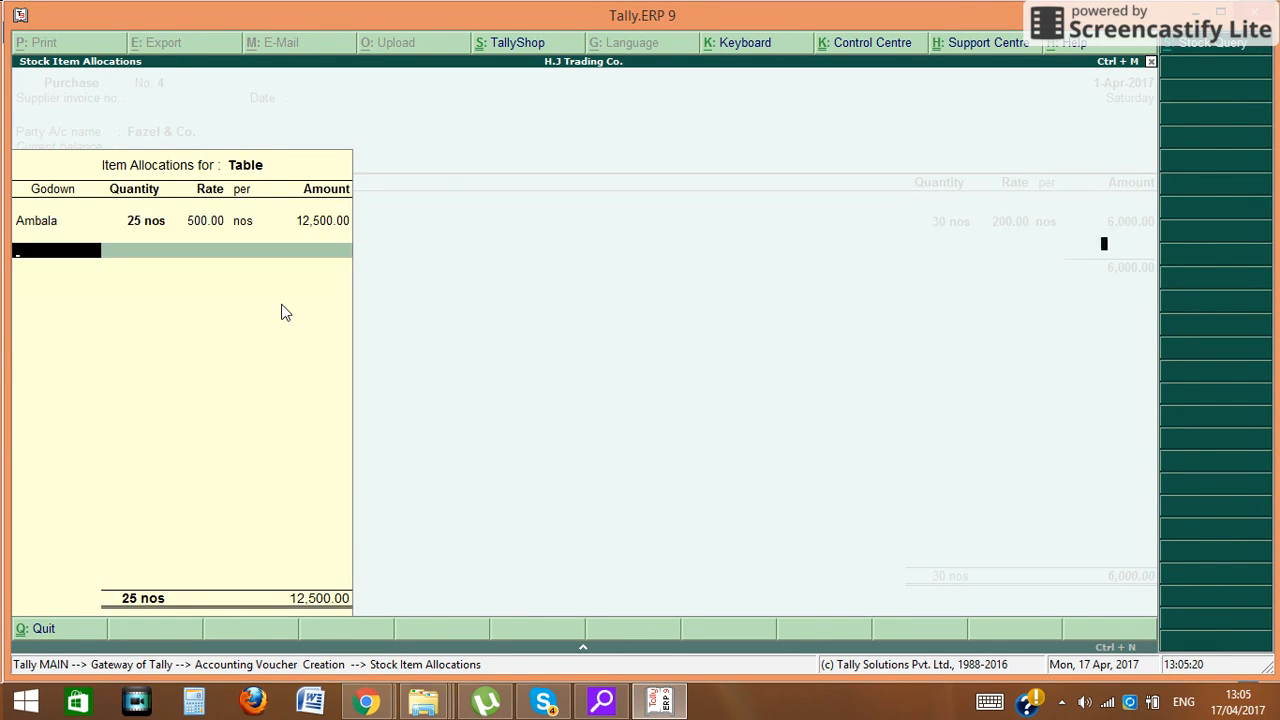
key("Return")
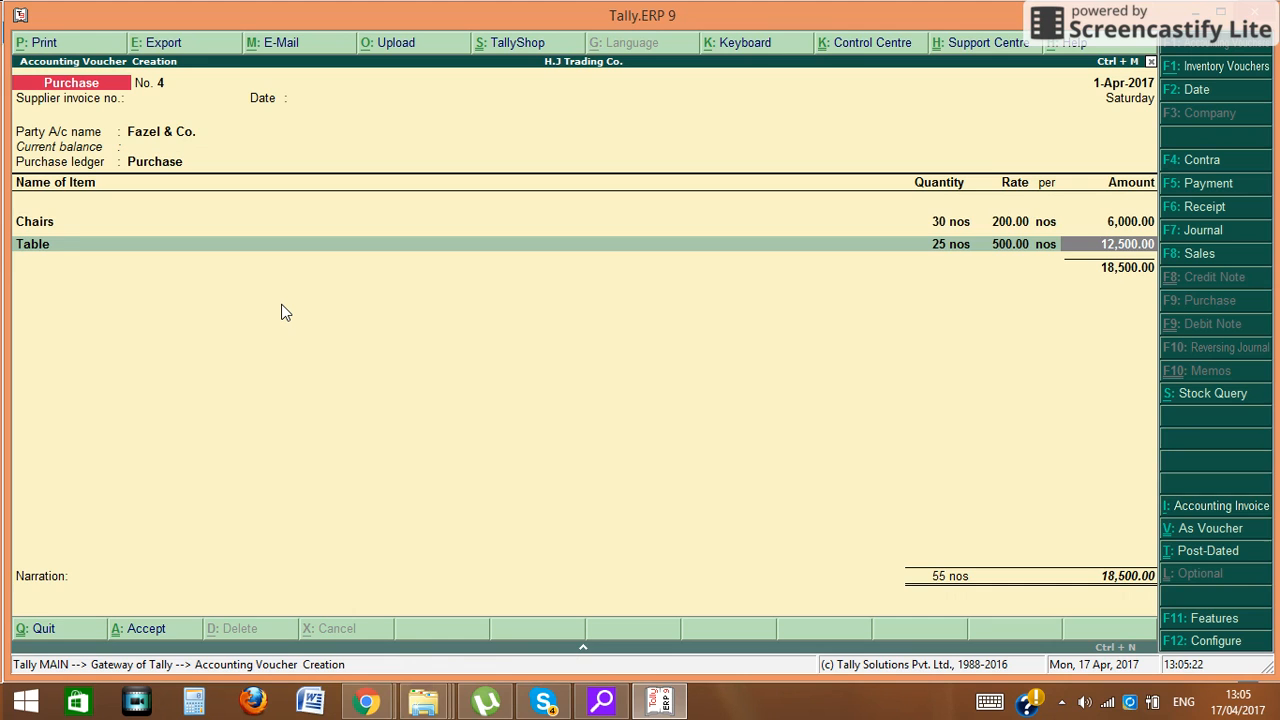
key("Return")
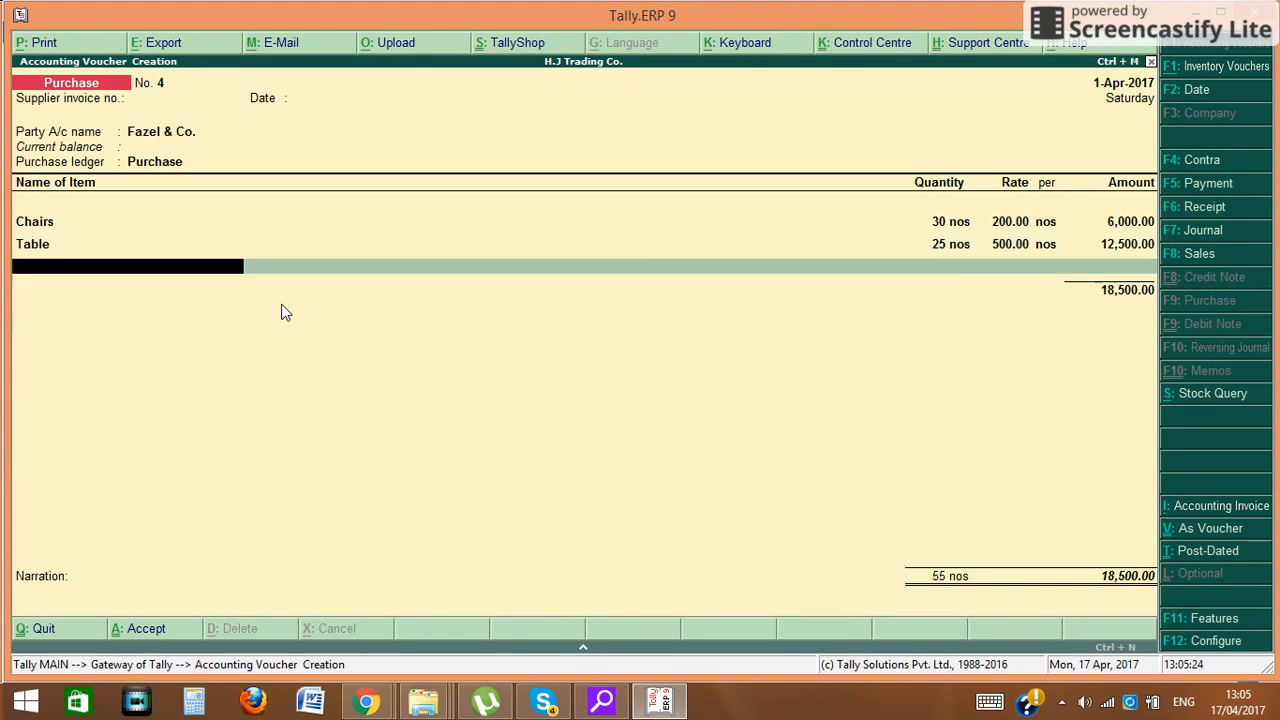
Step: End the item list, save the purchase voucher without a narration and leave voucher entry
key("Return")
key("Return")
key("Return")
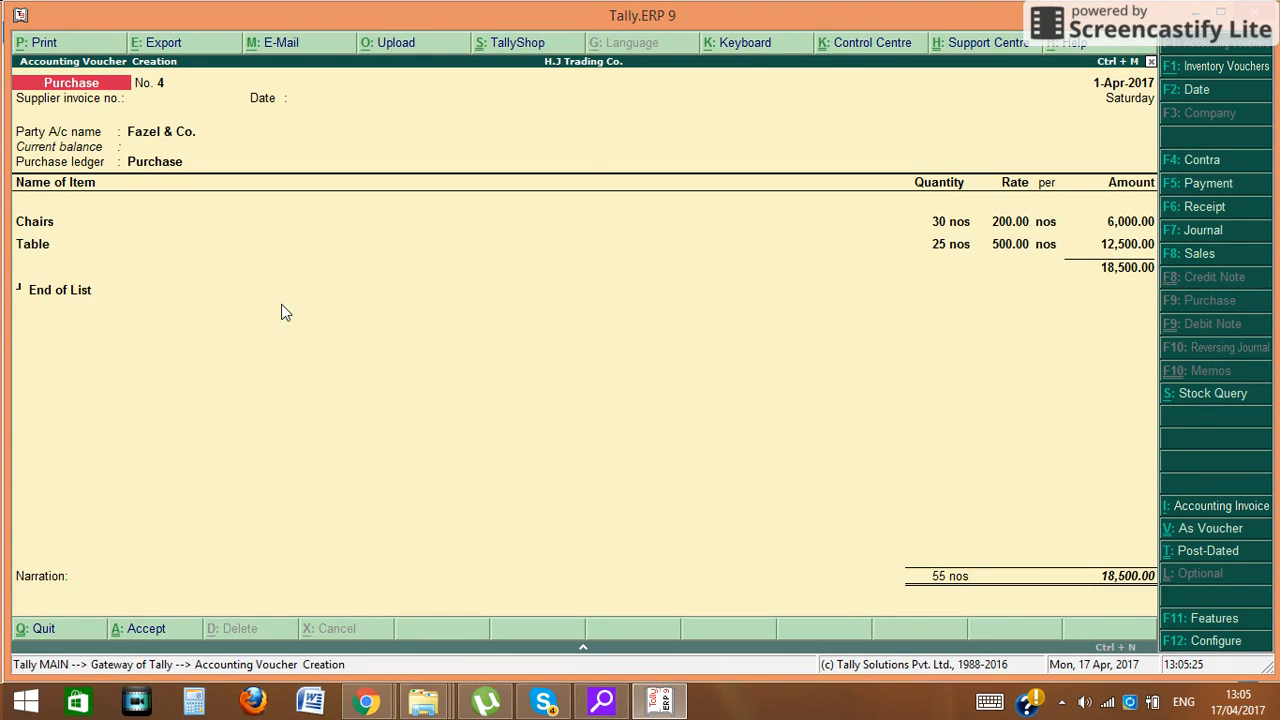
key("Escape")
key("Return")
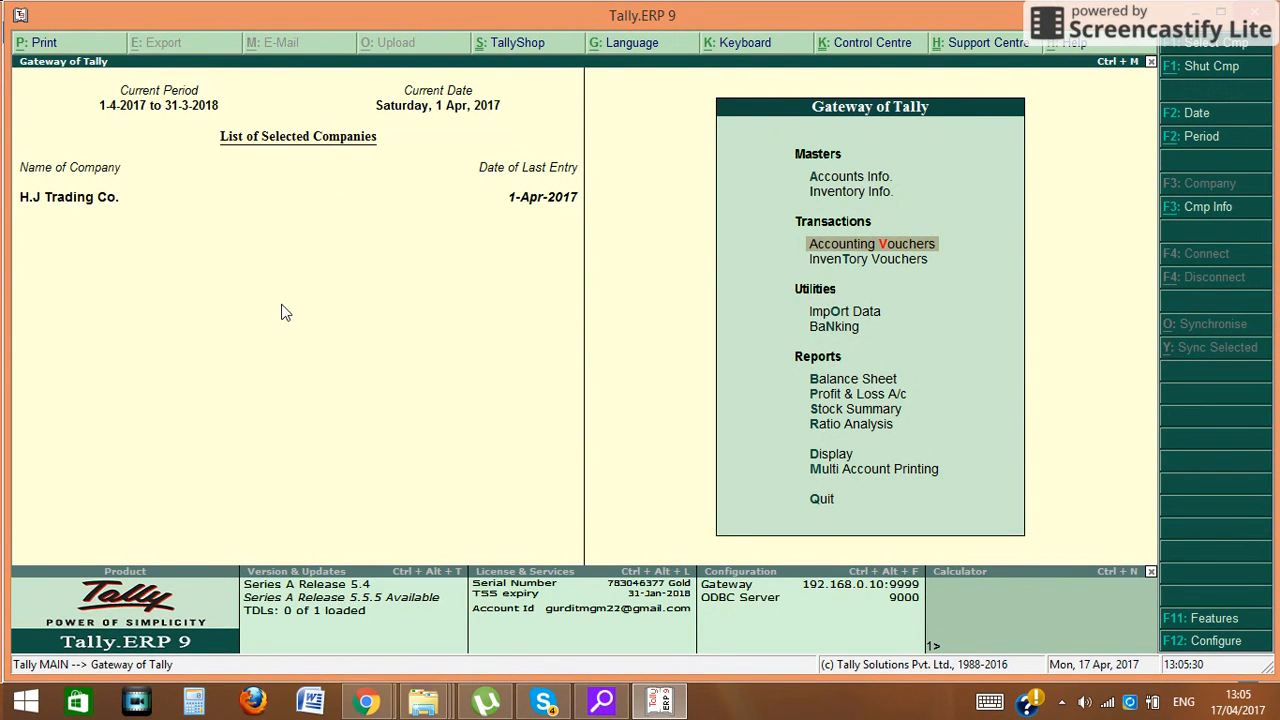
Step: Display the godown summary for Primary from the statements of inventory to examine closing stock across all godowns
key("Down")
key("Down")
key("Down")
key("Down")
key("Down")
key("Down")
key("Down")
key("Down")
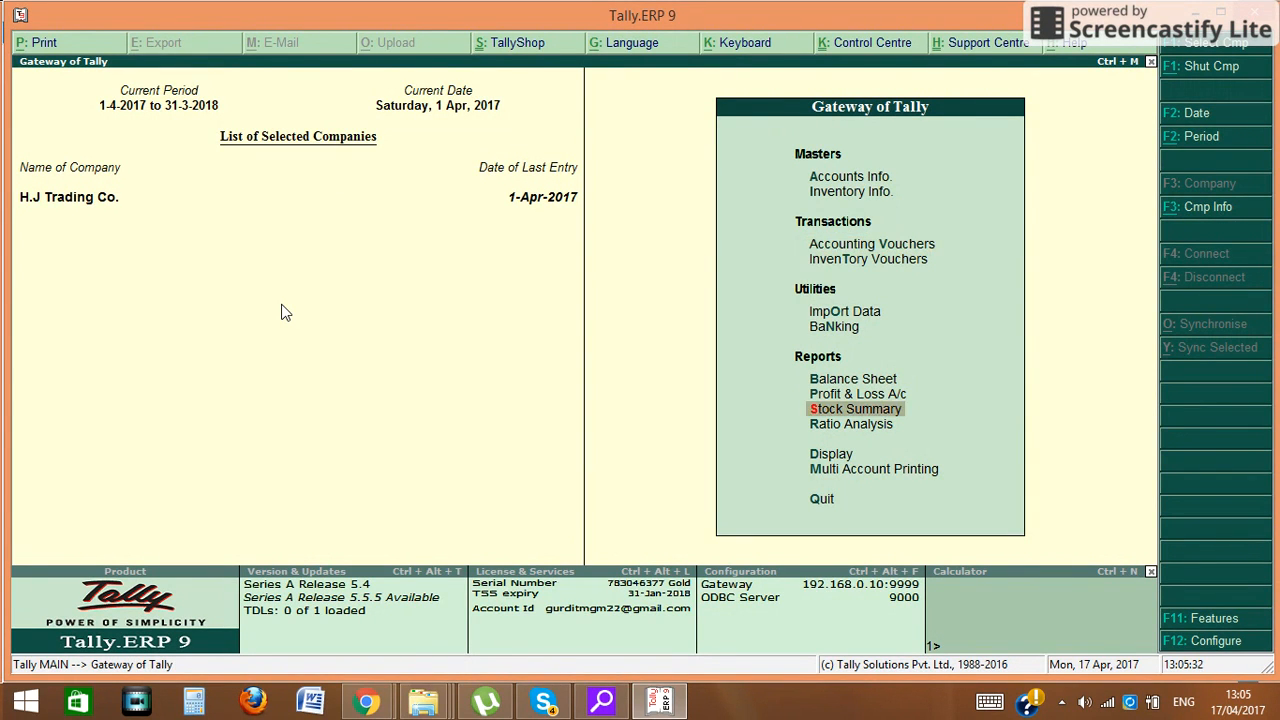
key("Return")
key("Down")
key("Down")
key("Down")
key("Down")
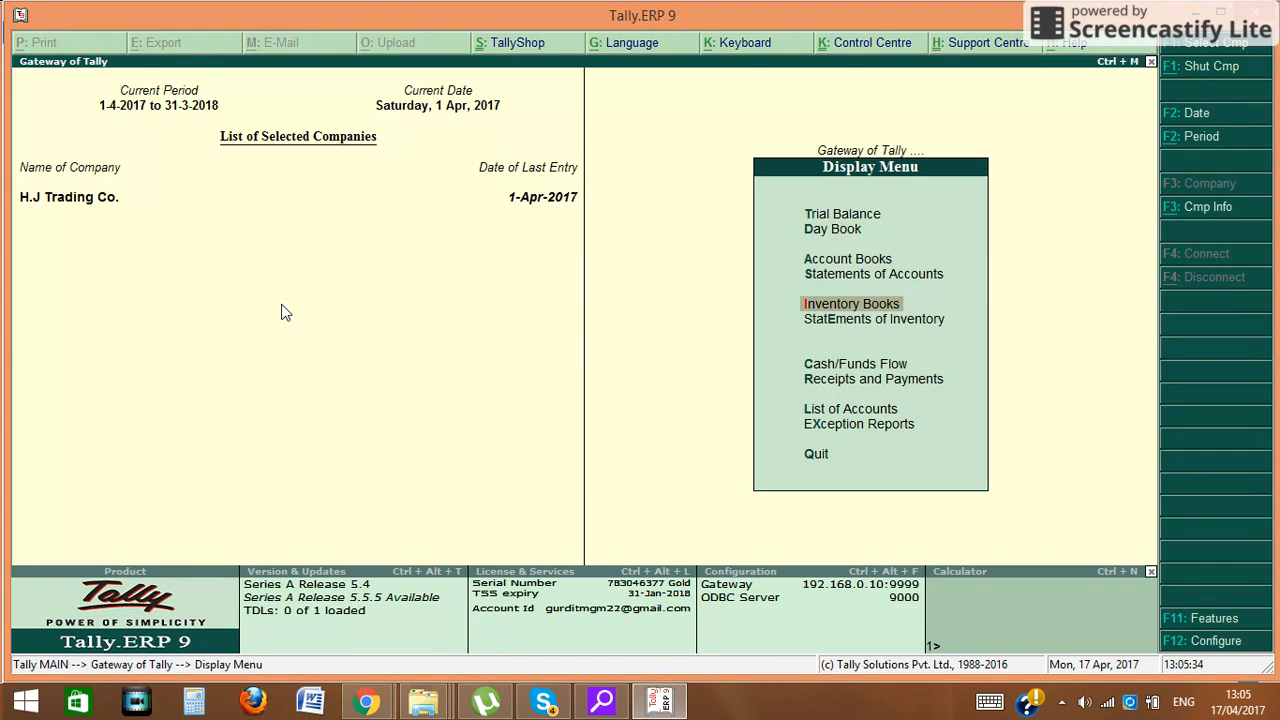
key("Down")
key("Return")
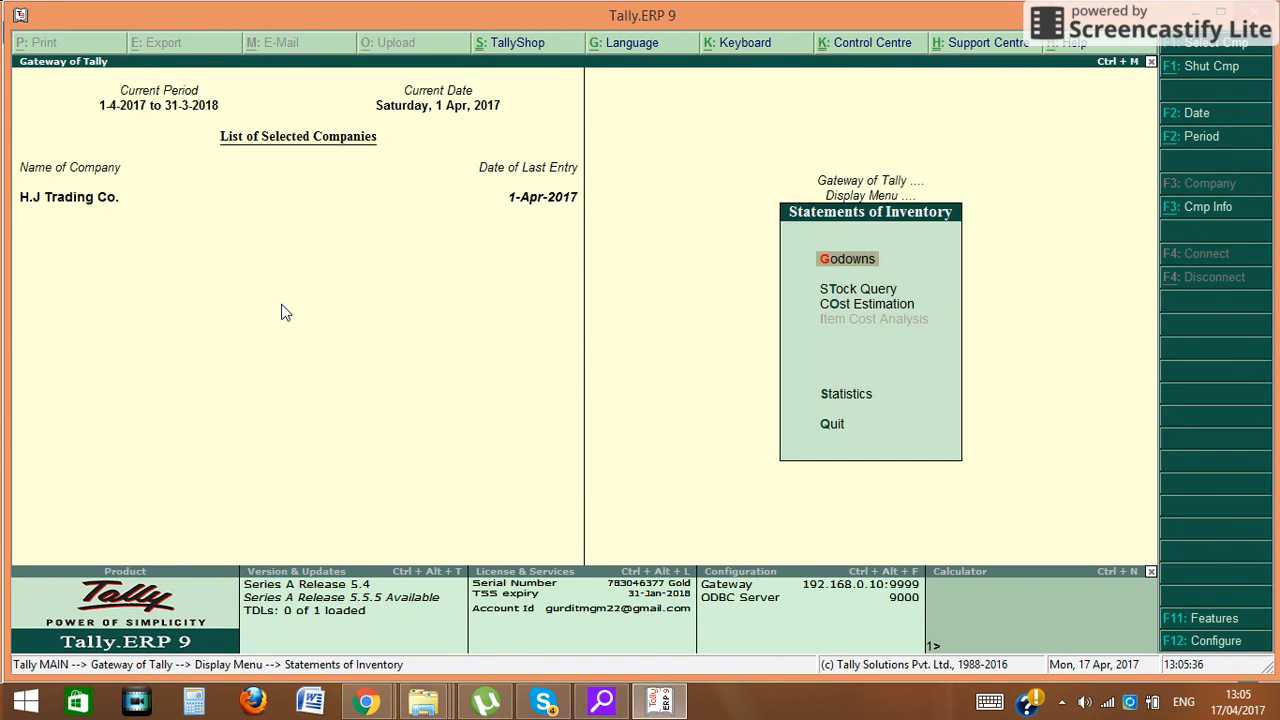
key("Return")
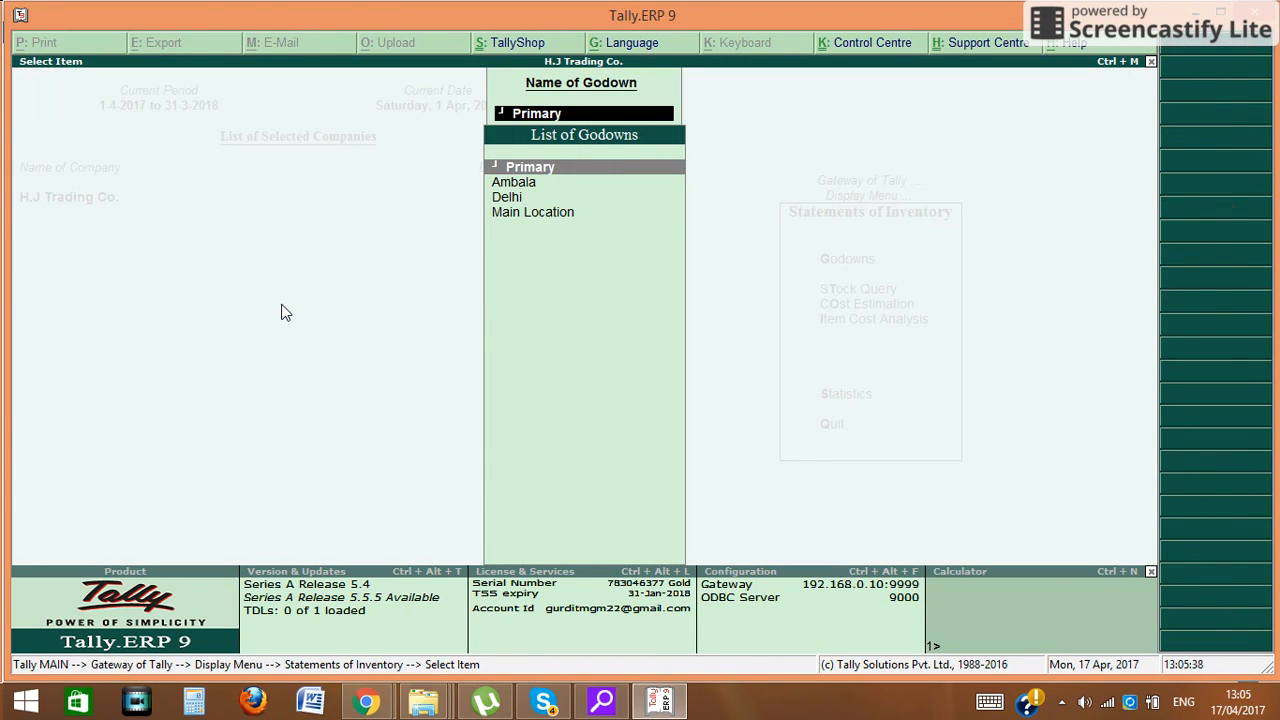
key("Return")
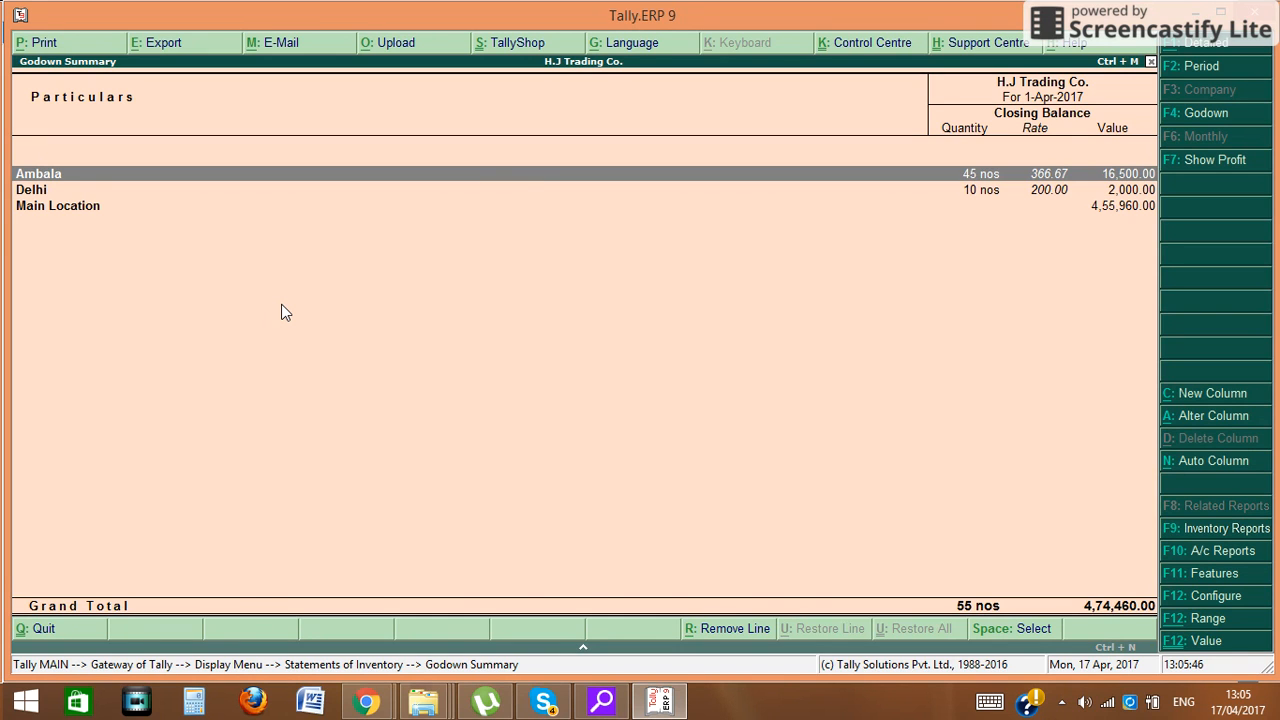
Step: View the Ambala godown's summary, inspect its Furniture group and return to the godown selection
key("Escape")
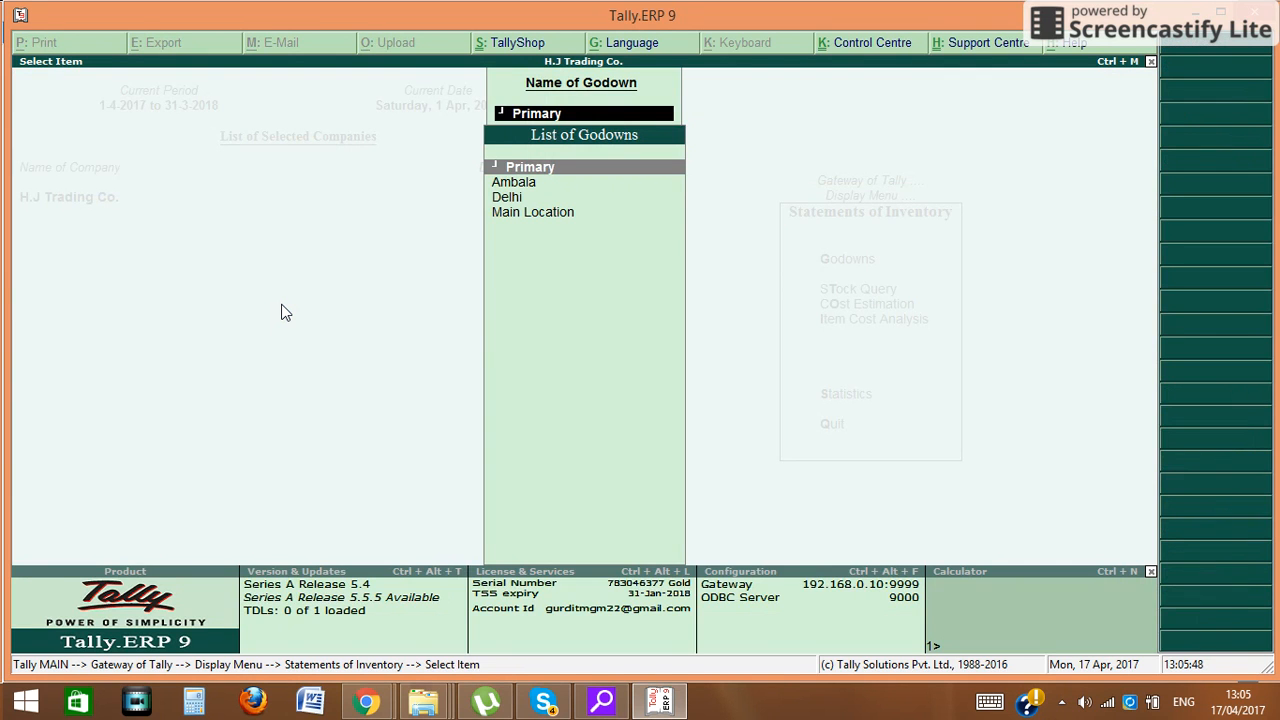
key("Down")
key("Return")
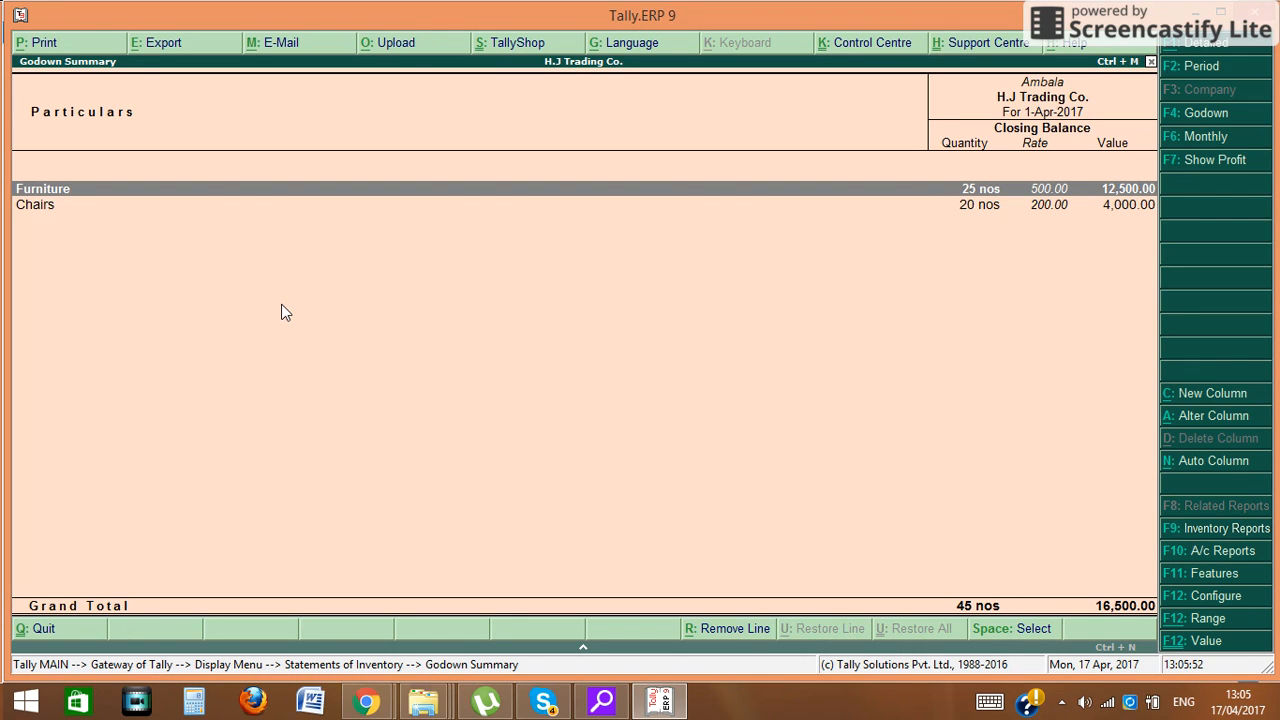
key("Return")
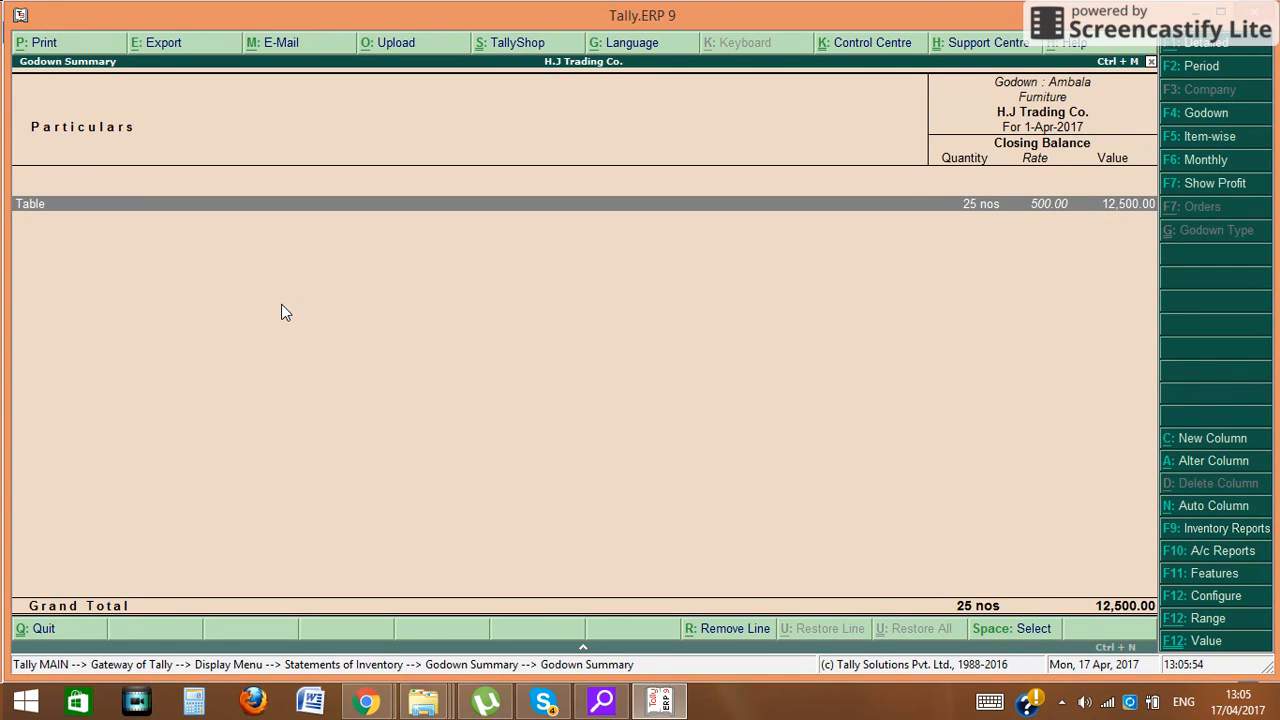
key("Escape")
key("Escape")
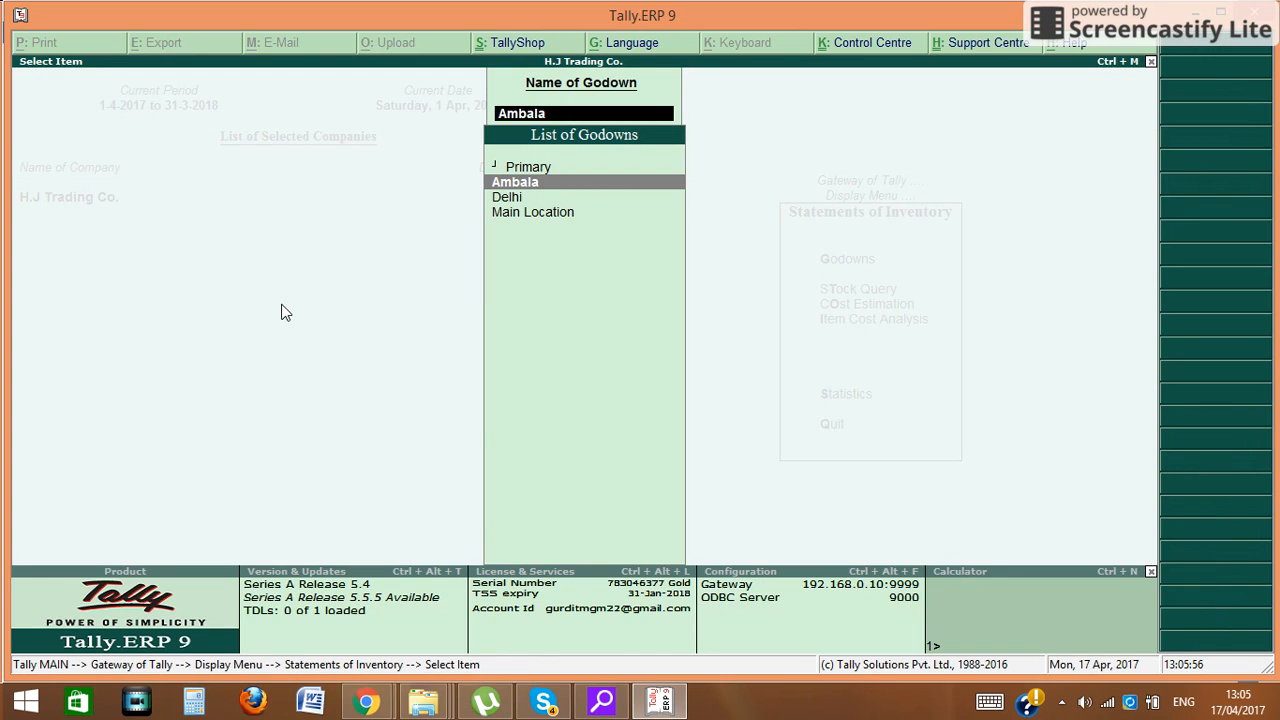
Step: View the stock summaries of the Delhi and Main Location godowns
key("Down")
key("Return")
key("Escape")
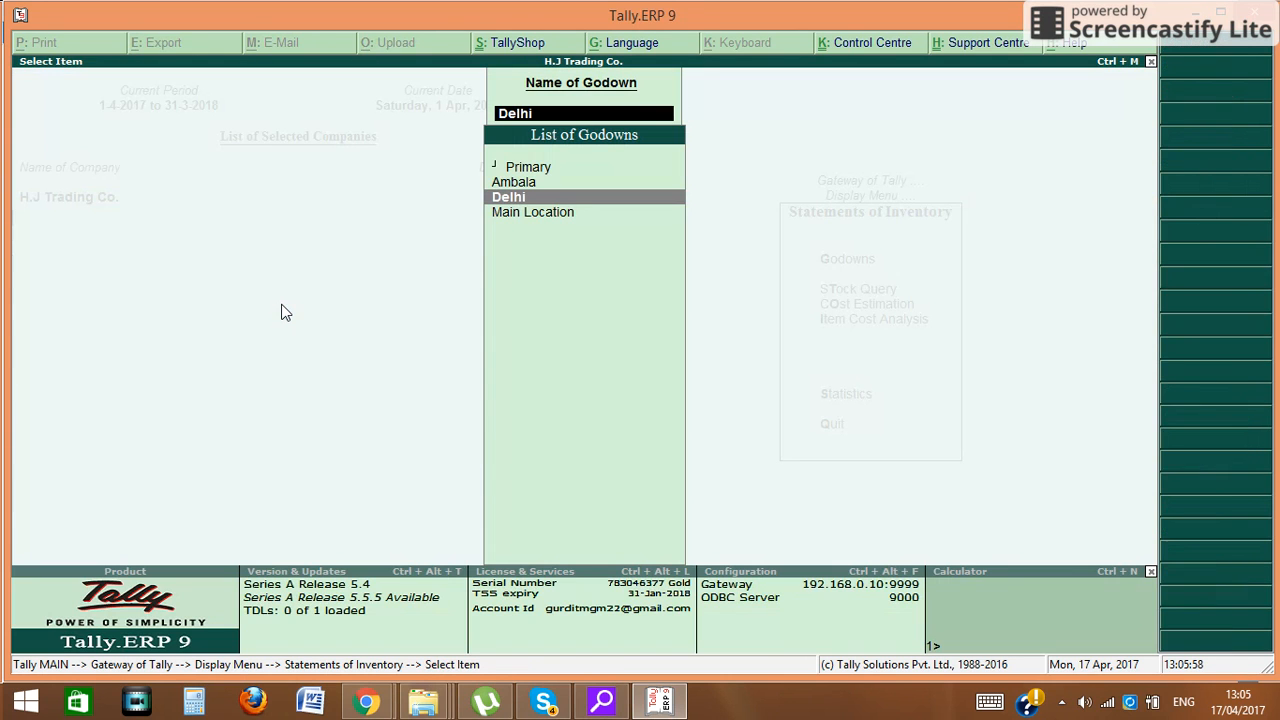
key("Down")
key("Return")
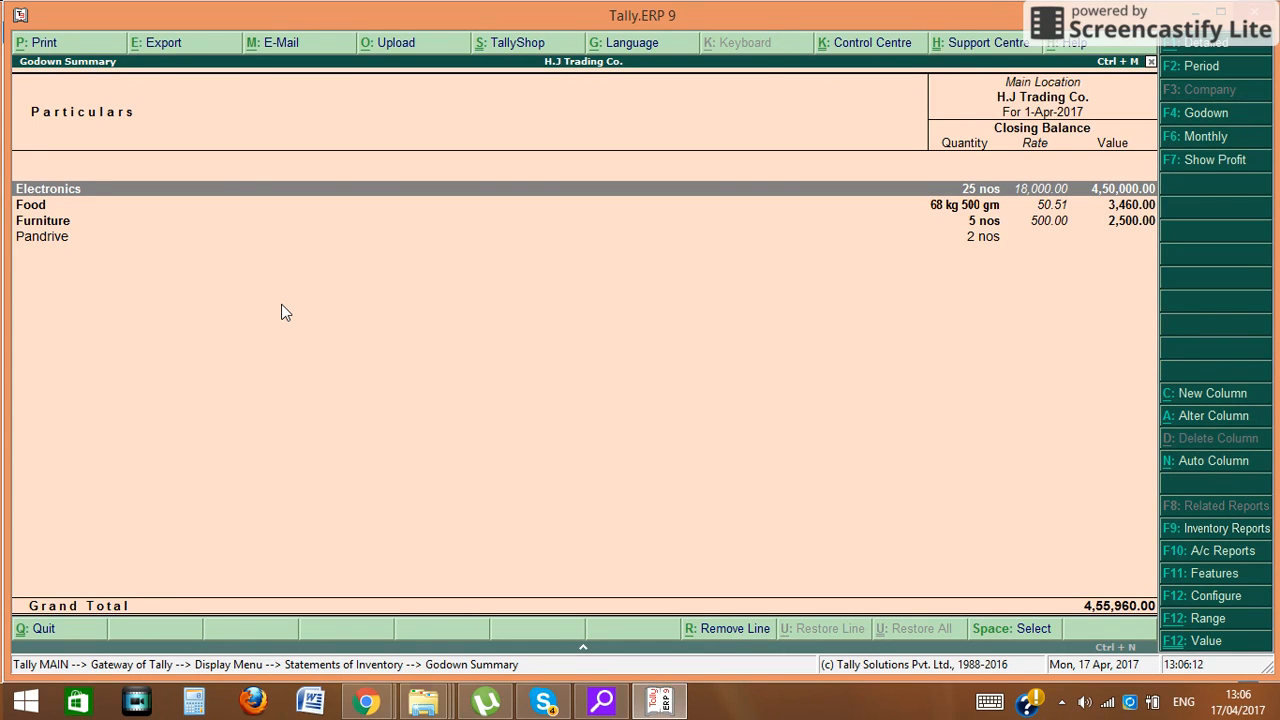
key("Escape")
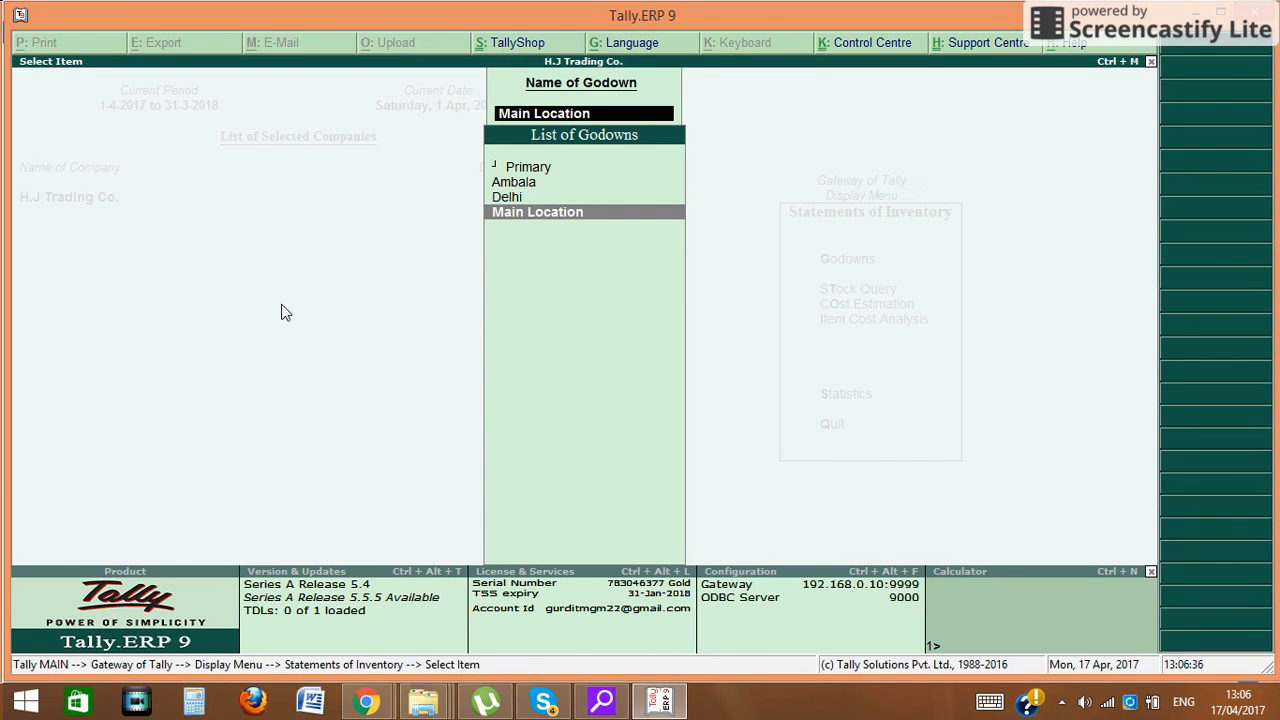
Step: Leave the inventory statements and open single godown creation in the inventory masters
key("Escape")
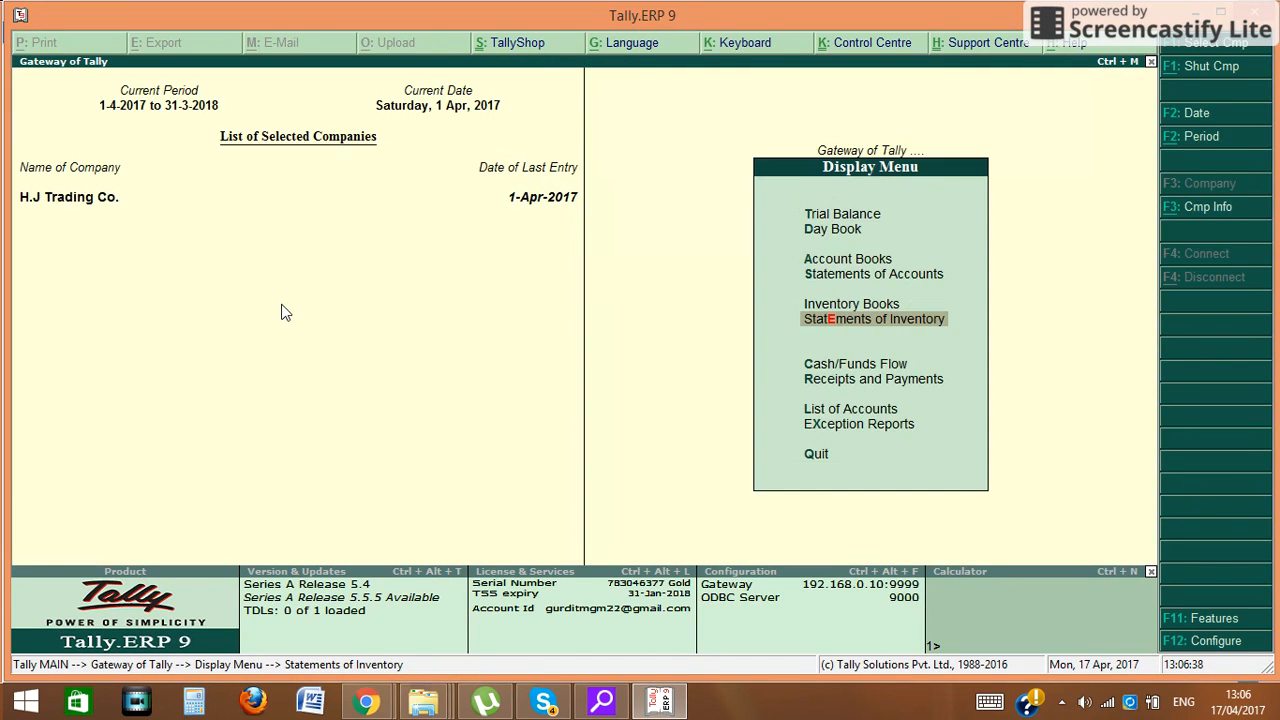
key("Escape")
key("Up")
key("Up")
key("Up")
key("Up")
key("Up")
key("Up")
key("Up")
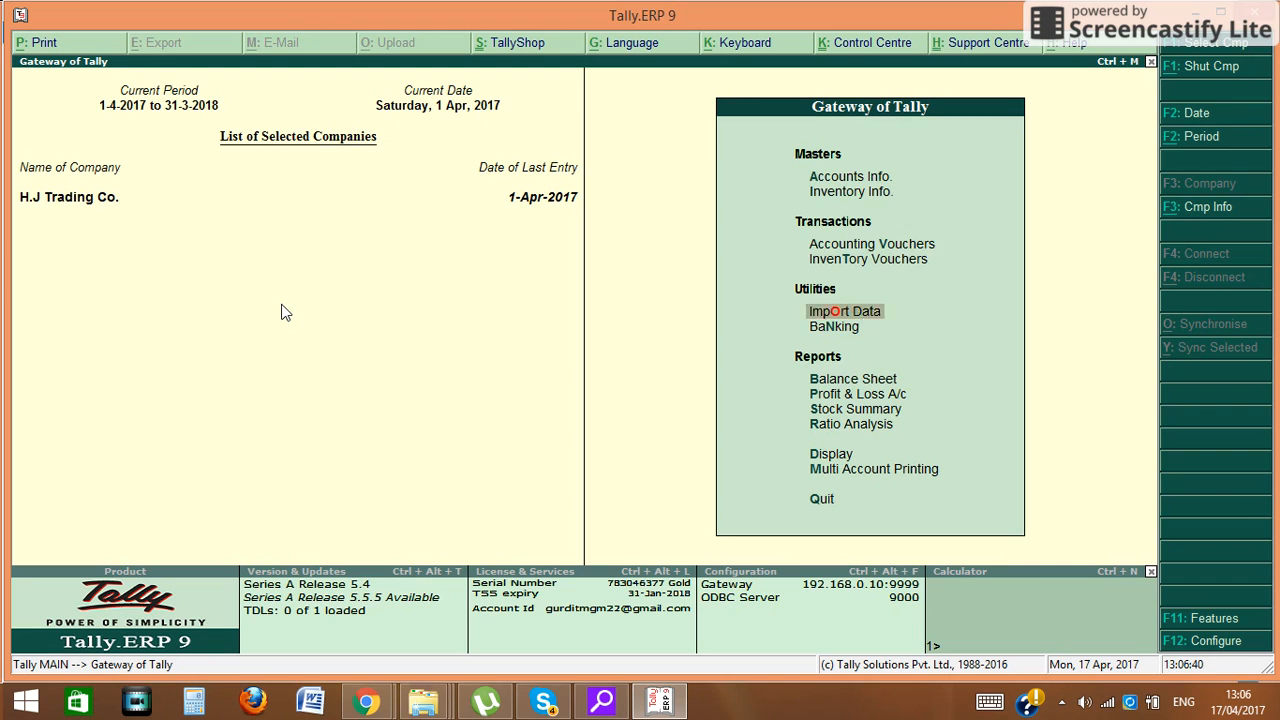
key("Return")
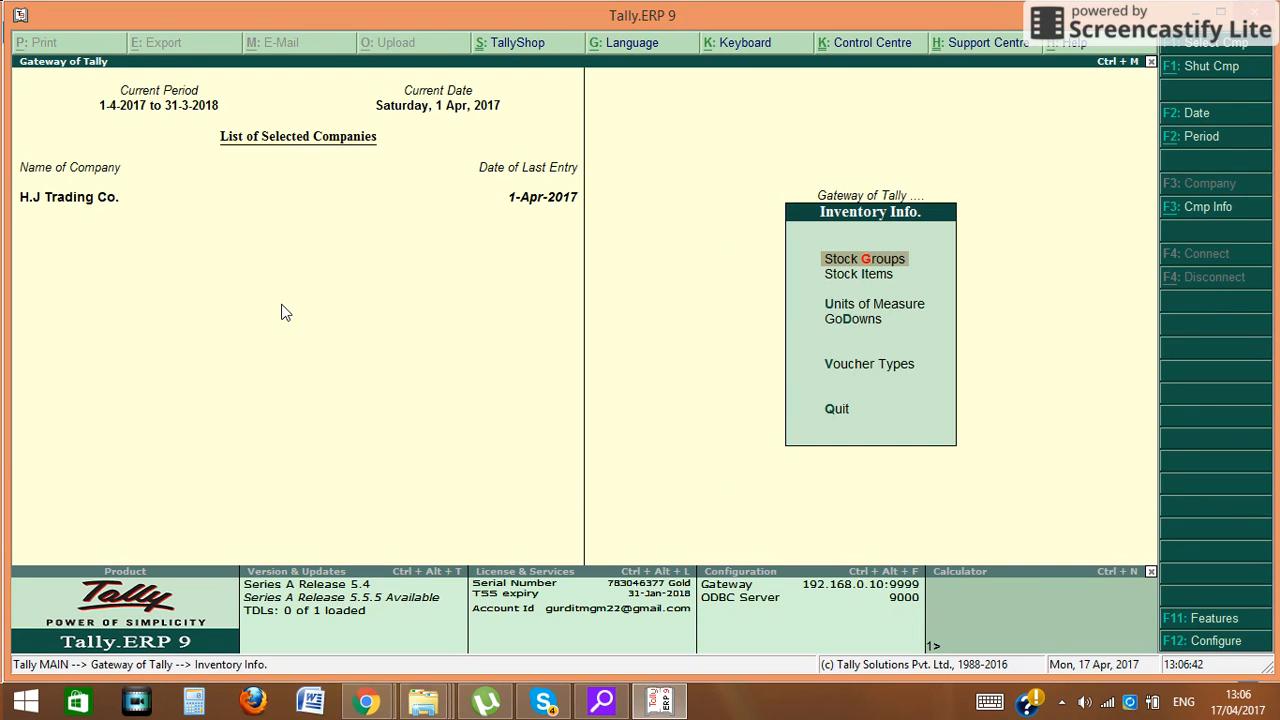
key("Down")
key("Down")
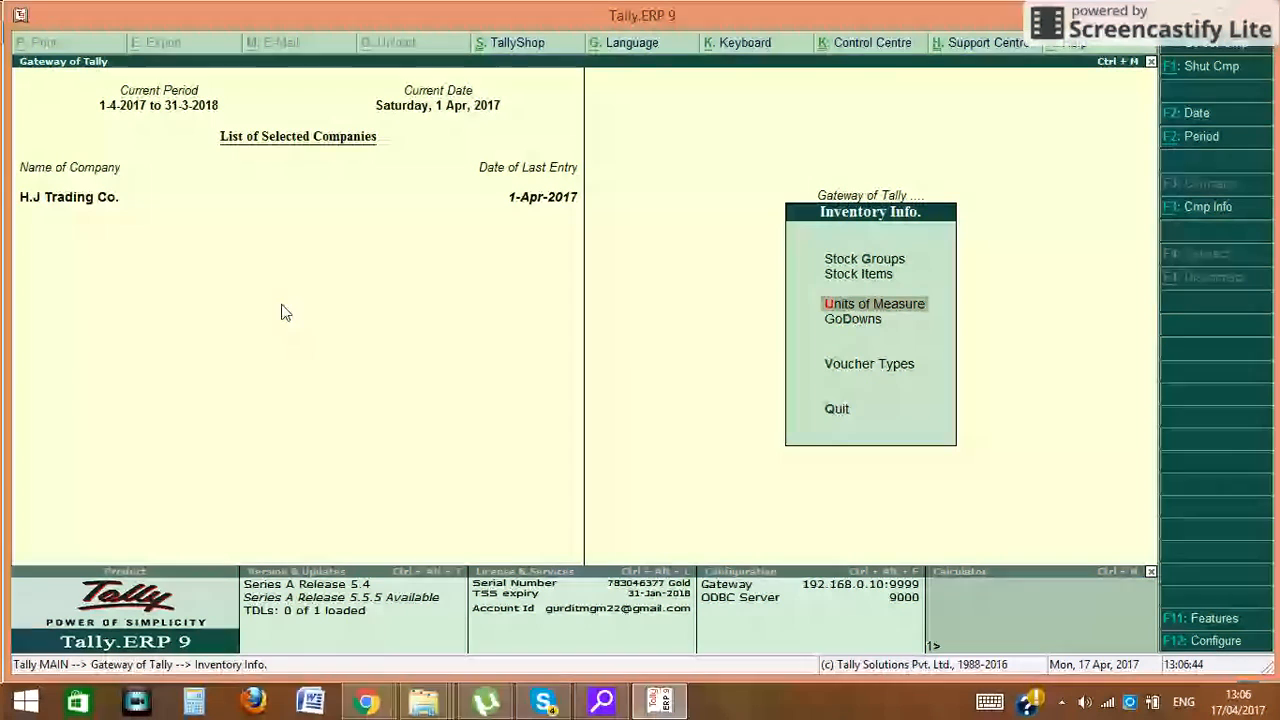
key("Down")
key("Return")
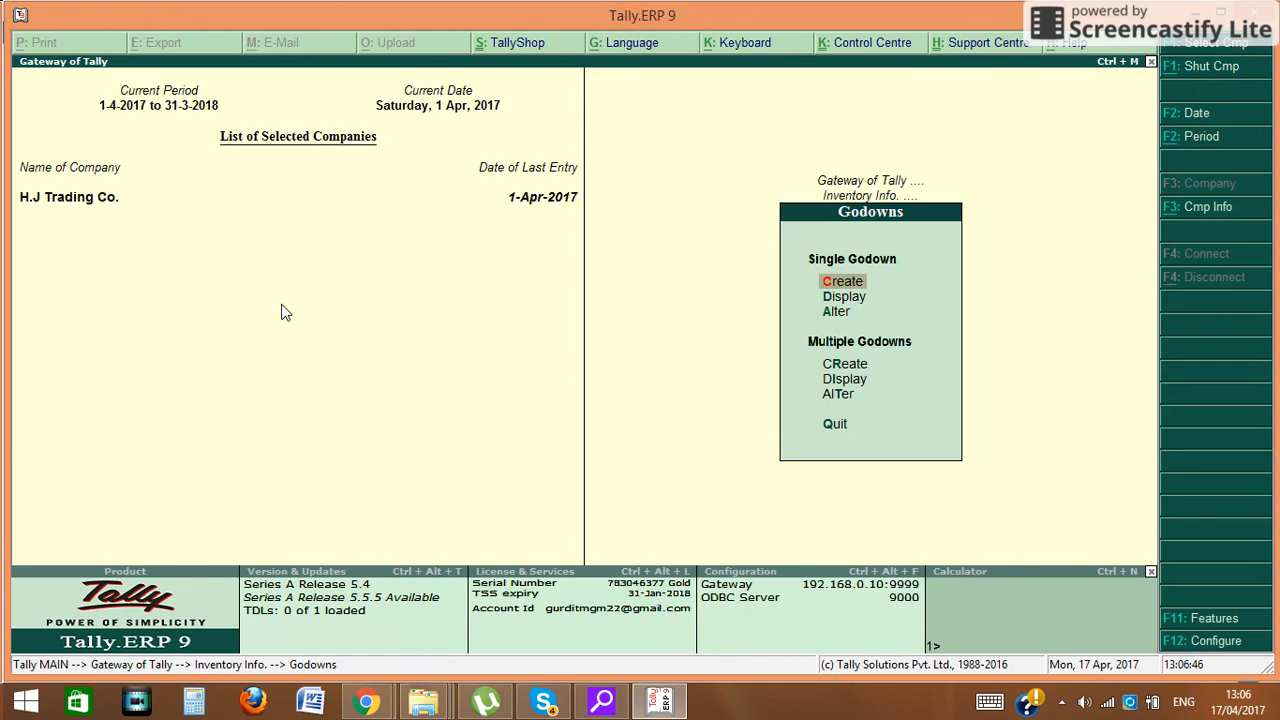
key("Return")
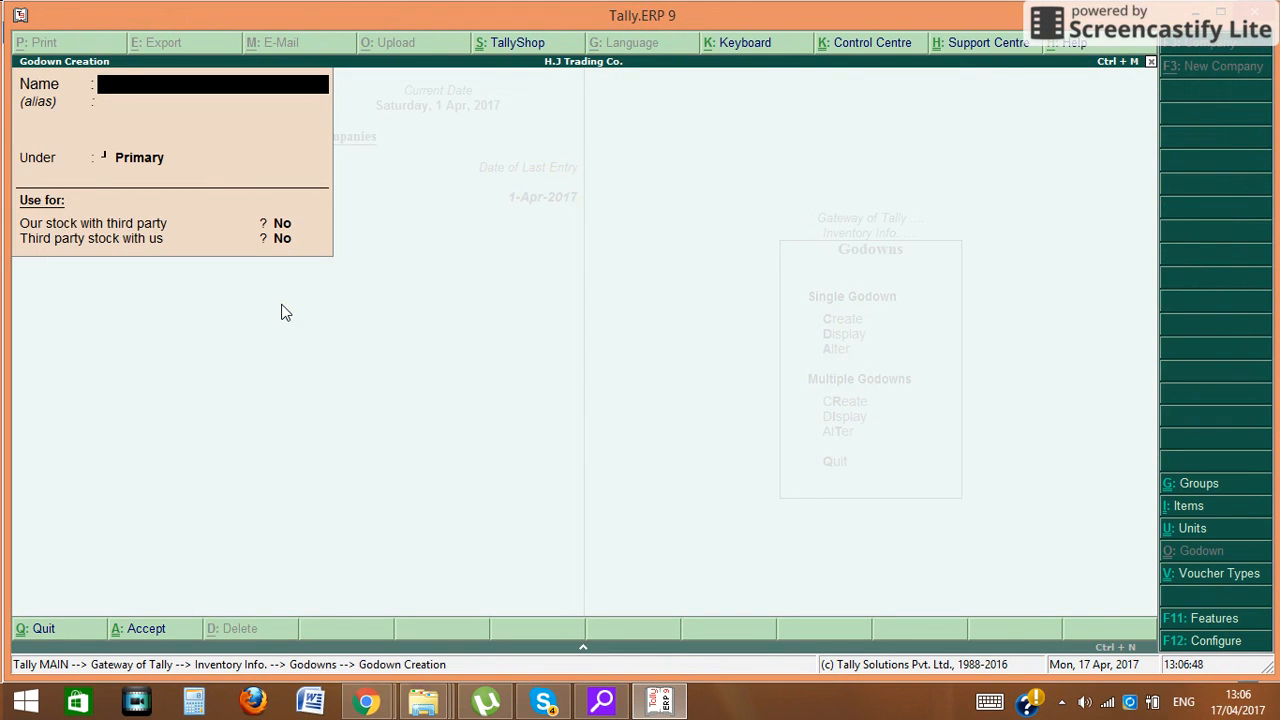
Step: Create the godown Room No 1 under Delhi, without an alias and with both third-party stock options at No
type("Room No 1")
key("Return")
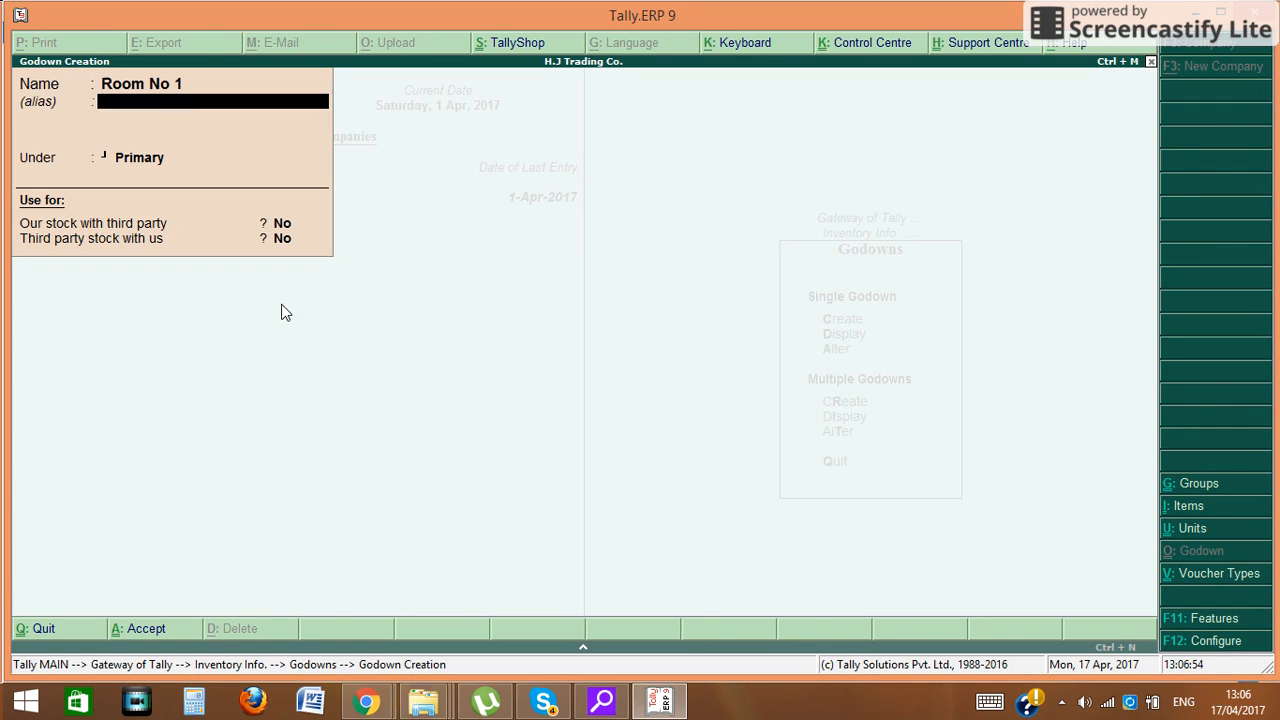
key("Return")
key("Down")
key("Down")
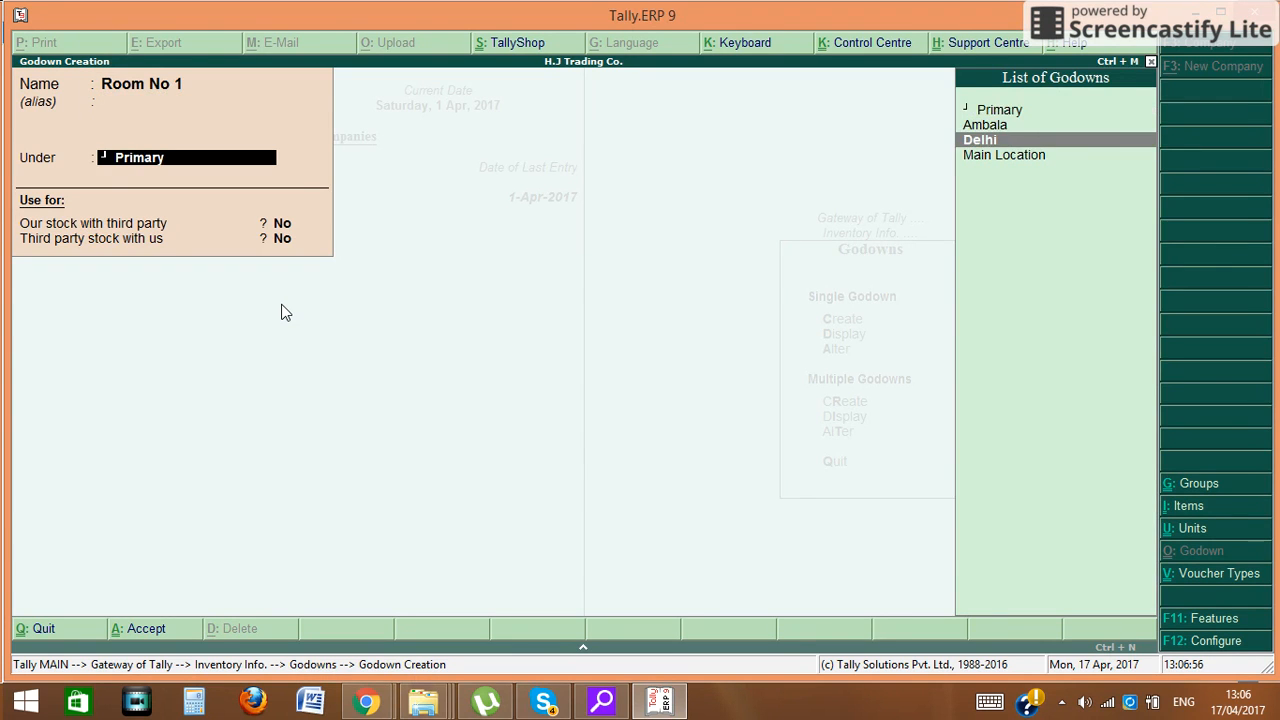
key("Return")
key("Return")
key("Return")
key("Return")
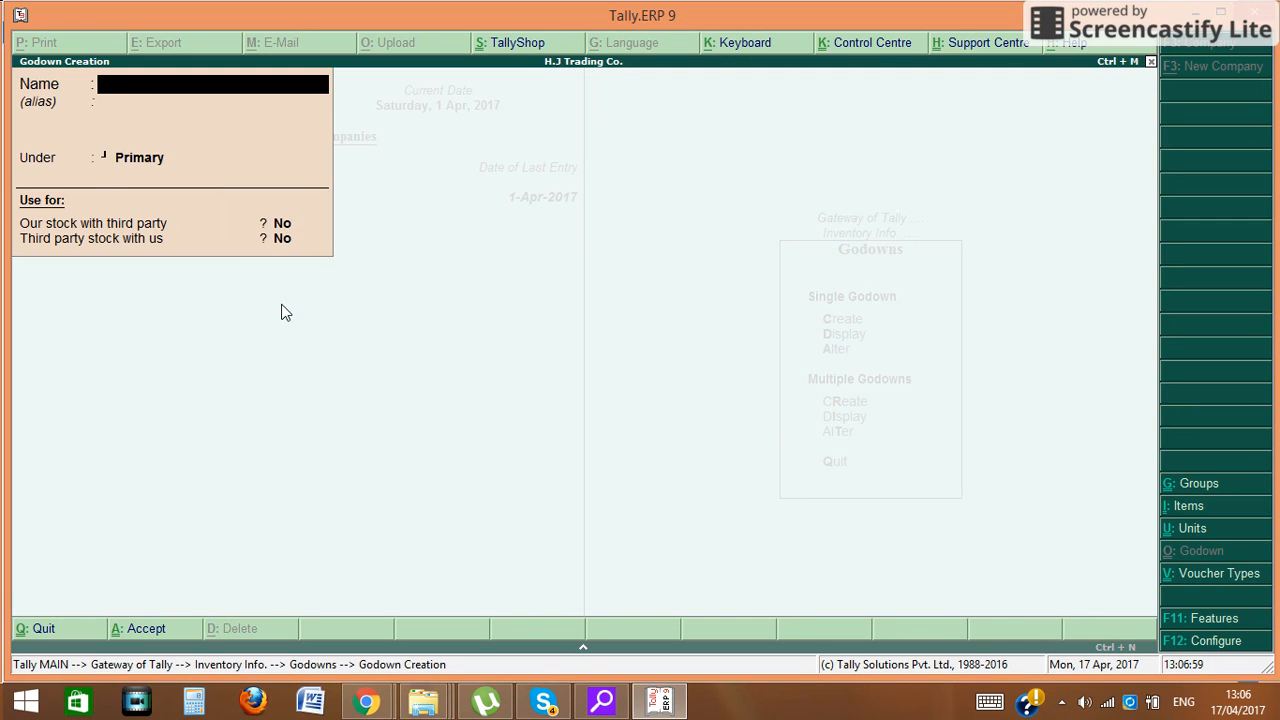
Step: Create the godown Room No 2 under Delhi, leaving the alias blank and the third-party stock options at No
type("Room No 2")
key("Return")
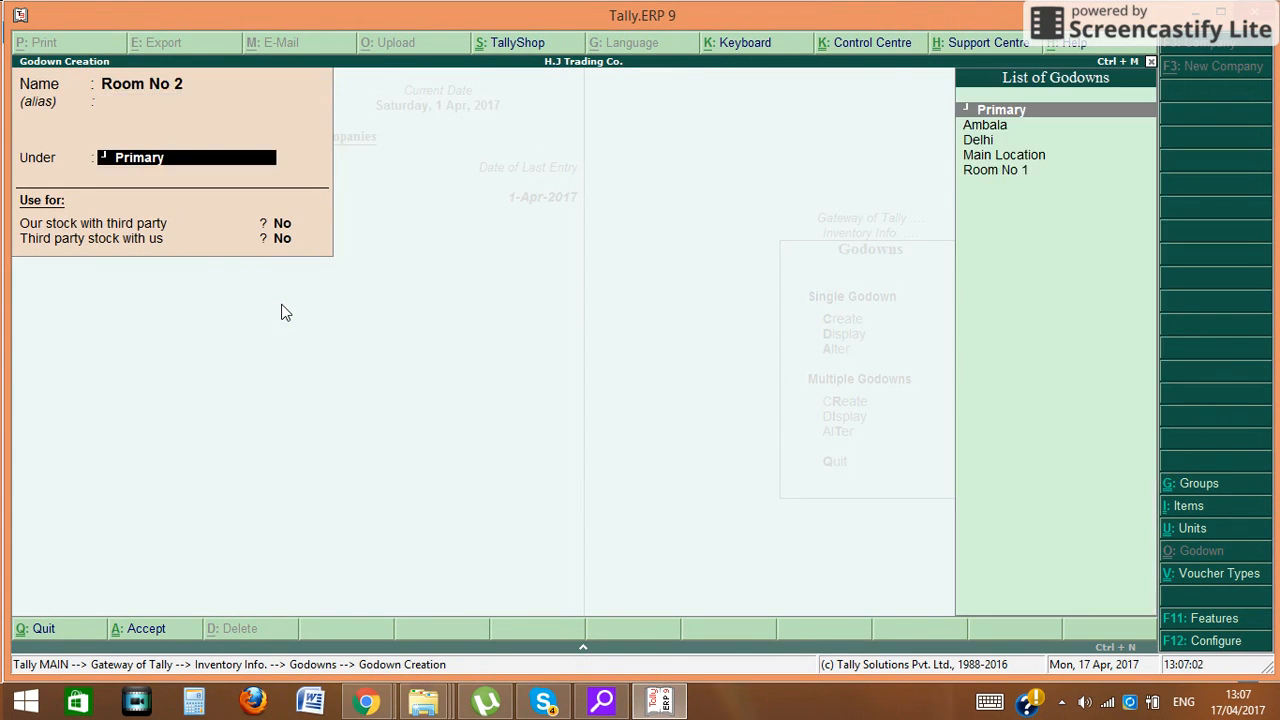
key("Down")
key("Down")
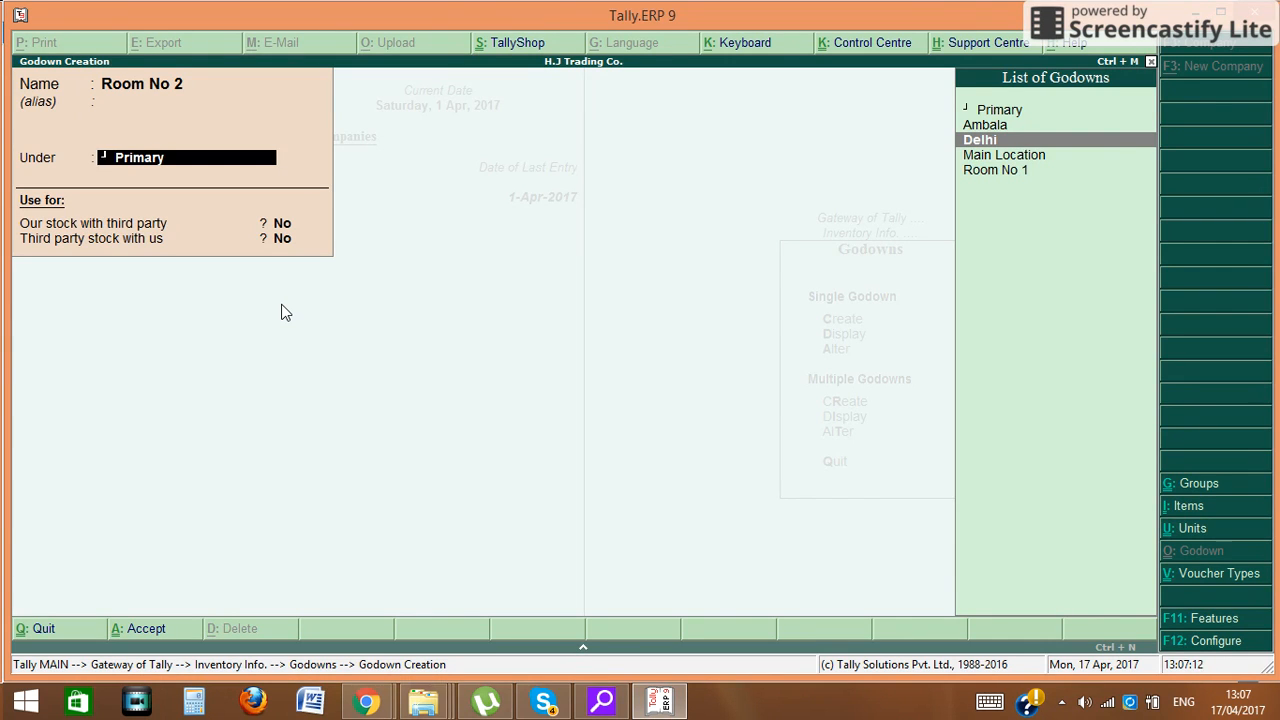
key("Return")
key("Return")
key("Return")
key("Return")
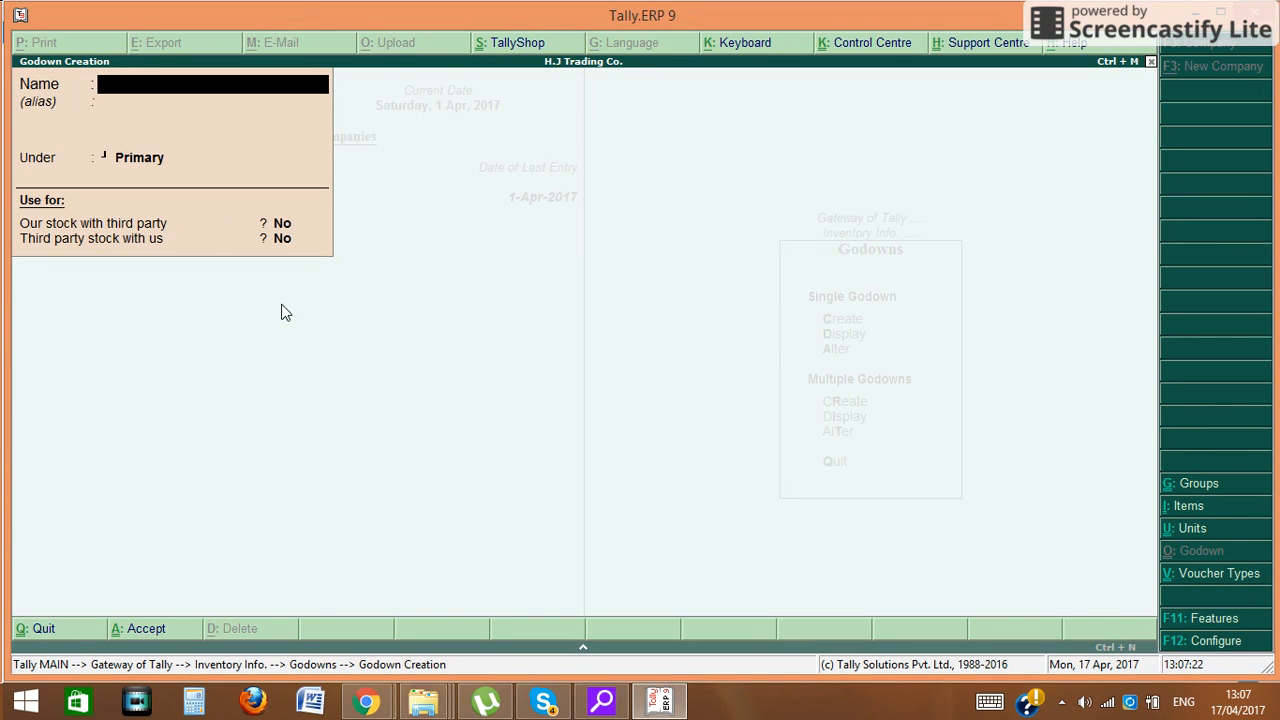
Step: Create a godown under Ambala, extending its name from Room No 1 to Room No 1 Ambala
type("Room No 1")
key("Return")
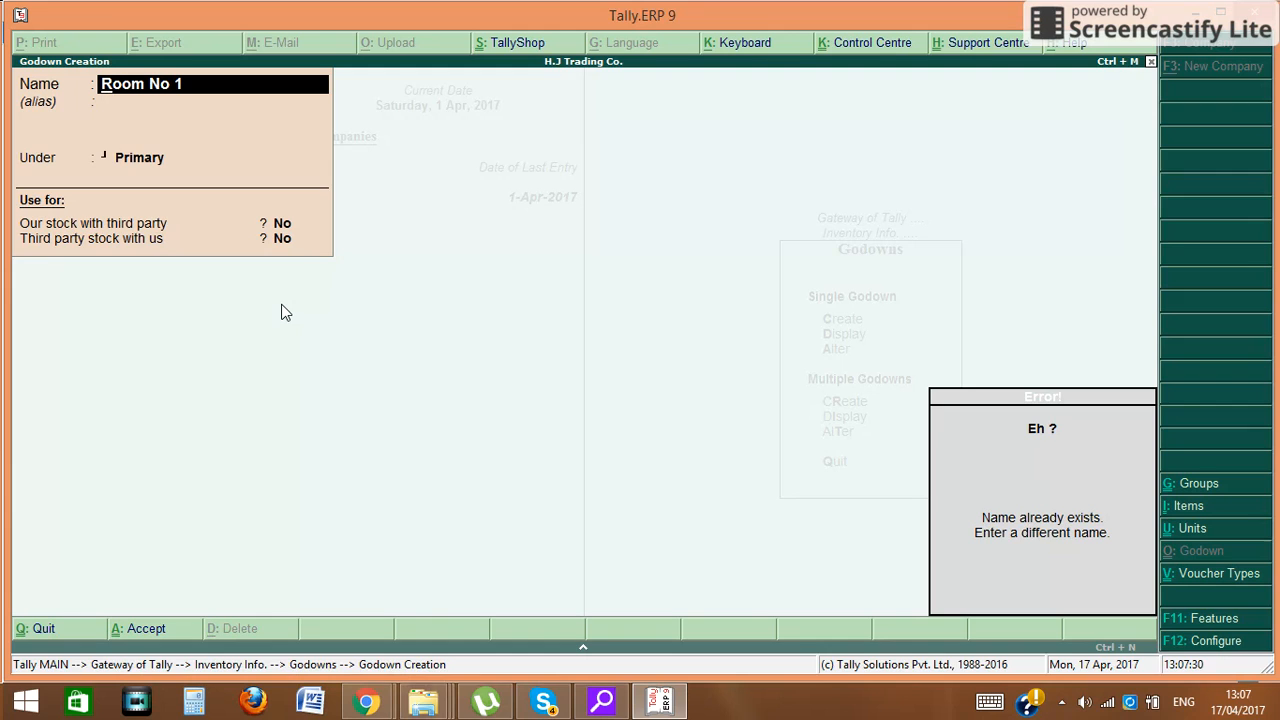
key("Escape")
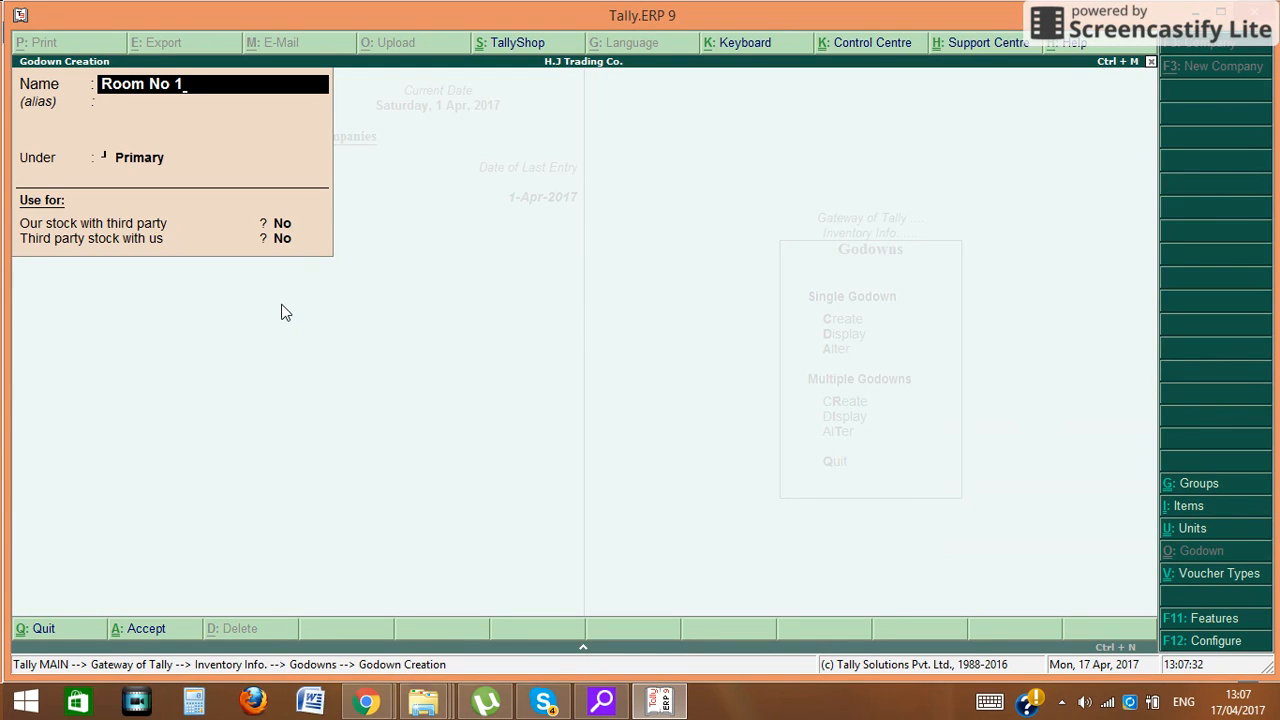
type("Ambala")
key("Return")
key("Return")
key("Down")
key("Return")
key("Return")
key("Return")
key("Return")
Step: Create the godown Room No 2 Ambala under Ambala and quit godown creation
type("Room No 2 Ambala")
key("Return")
key("Return")
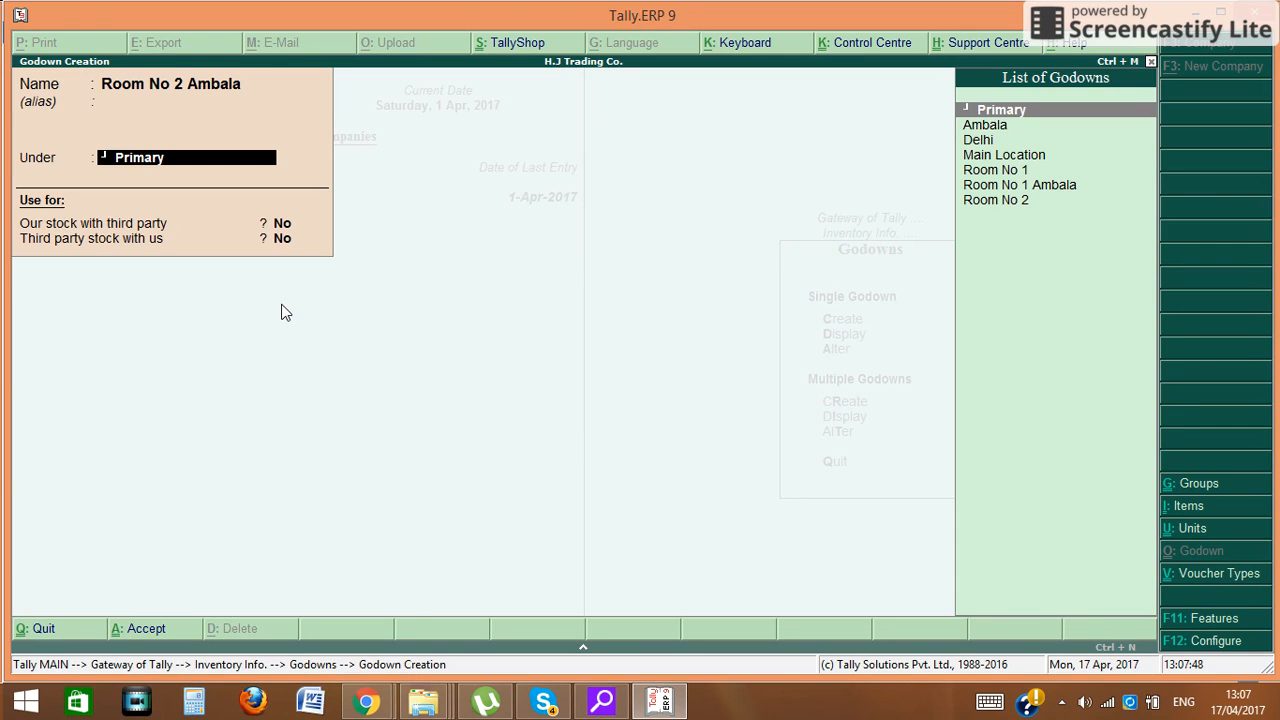
key("Down")
key("Down")
key("Down")
key("Down")
key("Up")
key("Up")
key("Up")
key("Return")
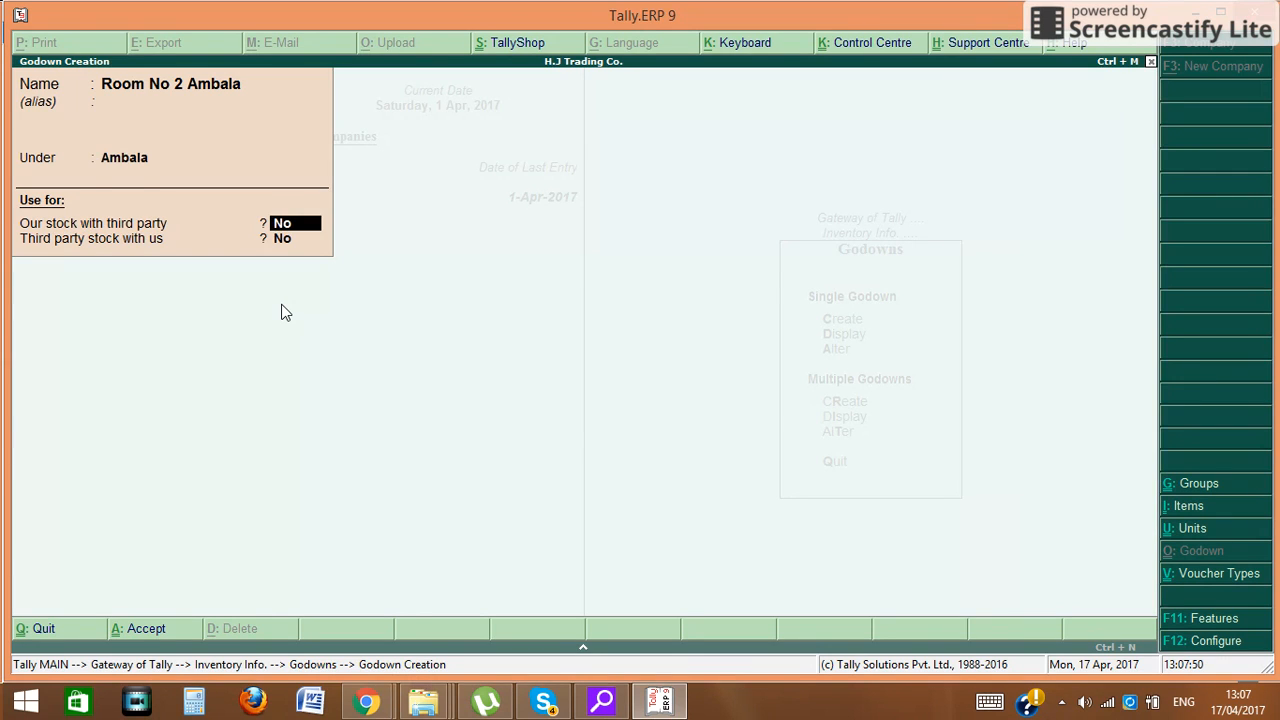
key("Return")
key("Return")
key("Escape")
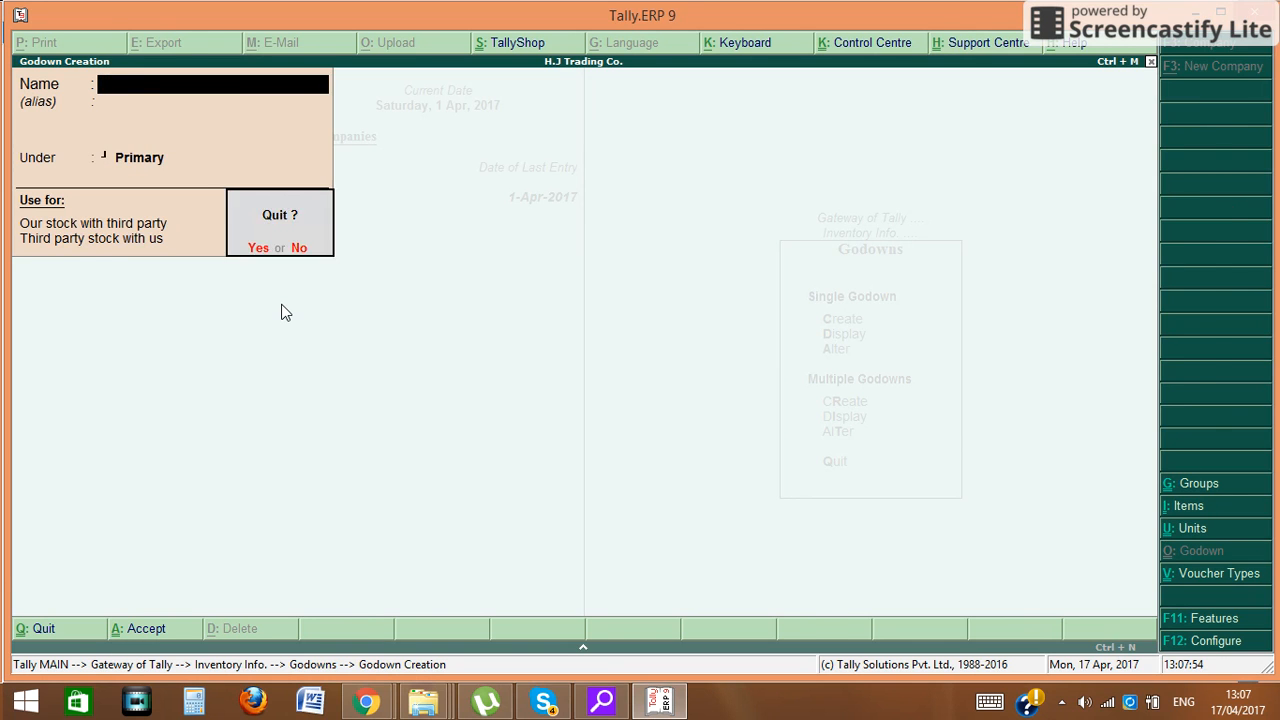
key("Return")
Step: Start a purchase voucher without a supplier invoice number, with Deep & Co. as the party and Purchase as the ledger
key("Escape")
key("Down")
key("Down")
key("Up")
key("Return")
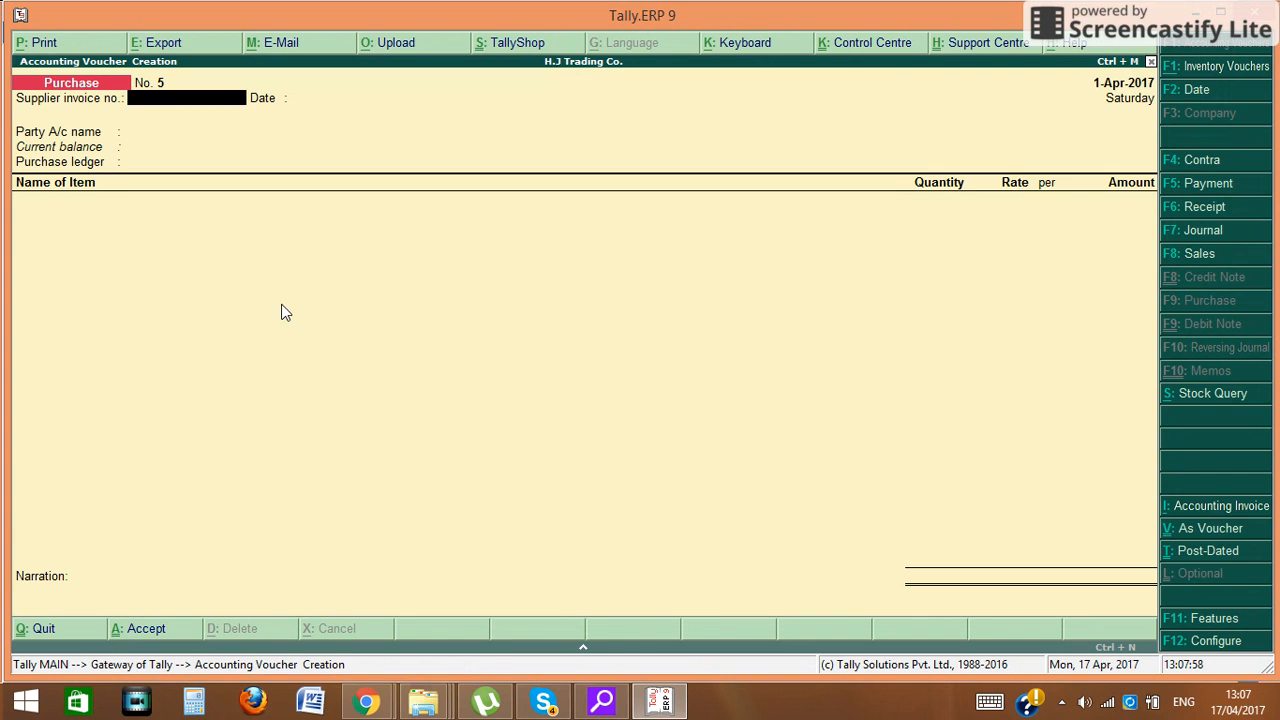
key("Return")
key("Return")
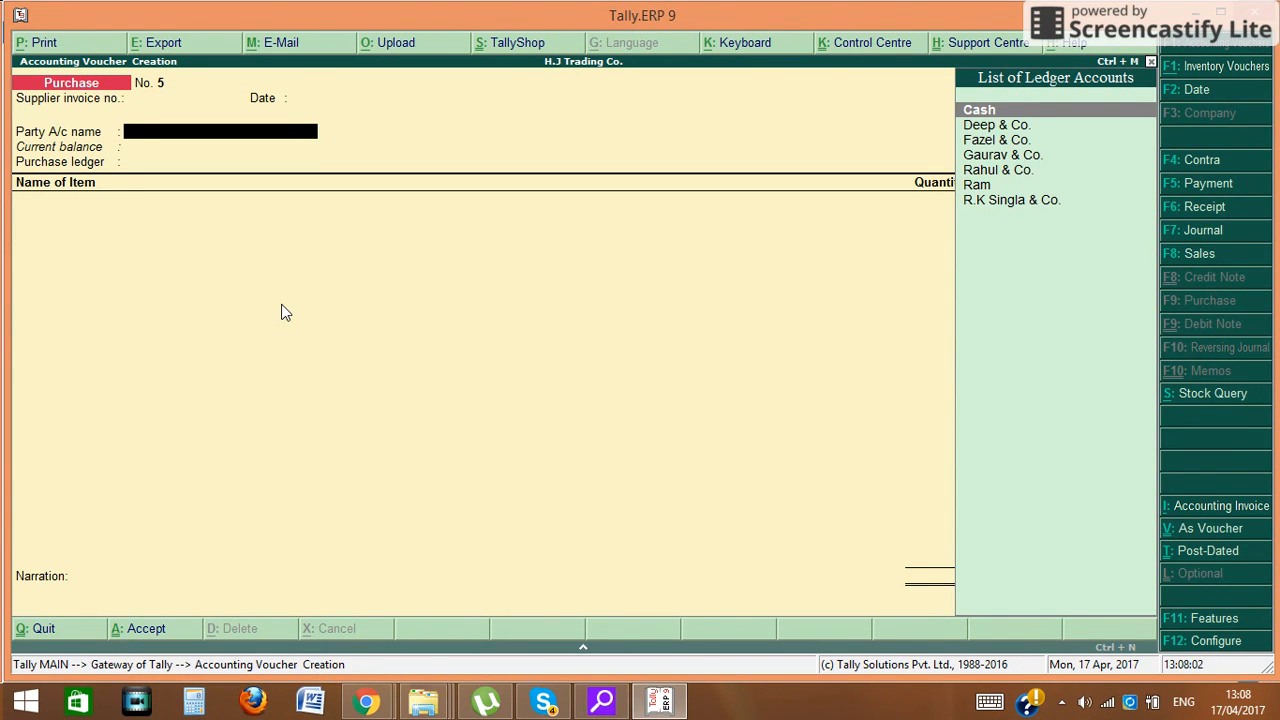
key("Down")
key("Return")
key("Return")
key("ctrl+a")
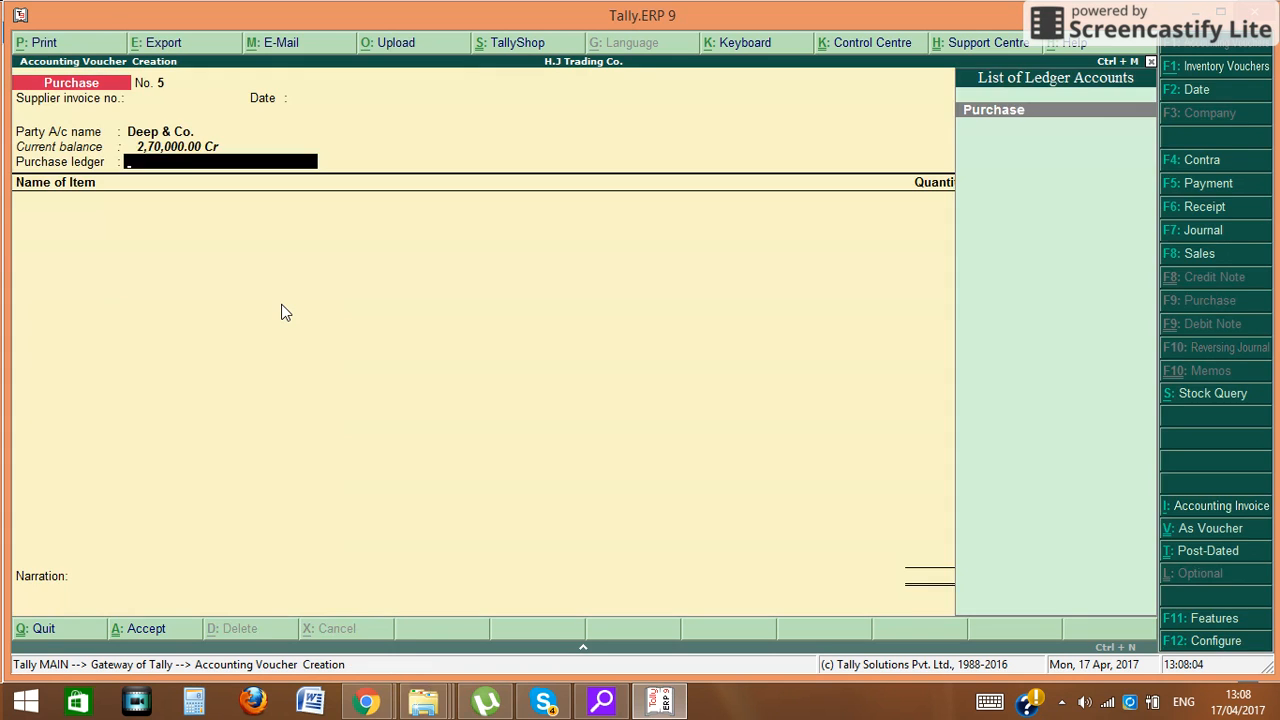
key("Return")
Step: Add Sugar as the first voucher item and allocate it to the Room No 1 Ambala godown
type("S")
key("Up")
key("Down")
key("Return")
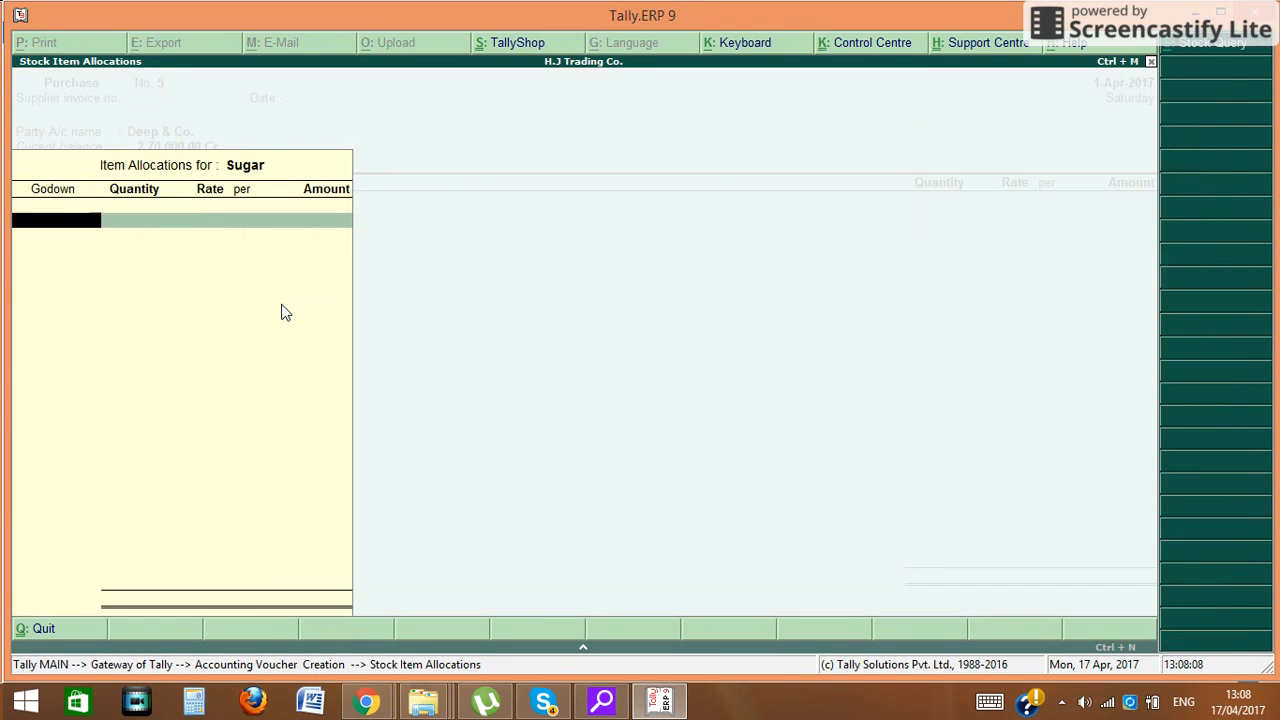
type("A")
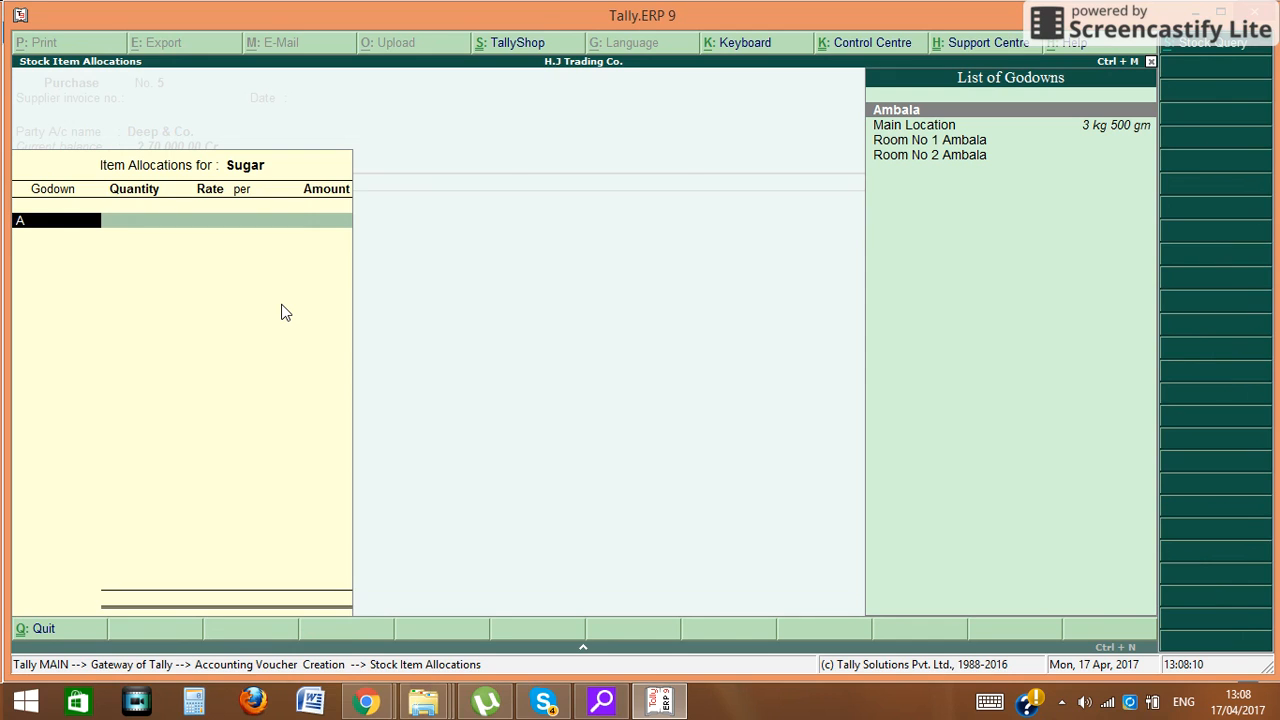
key("BackSpace")
key("Down")
key("Down")
key("Down")
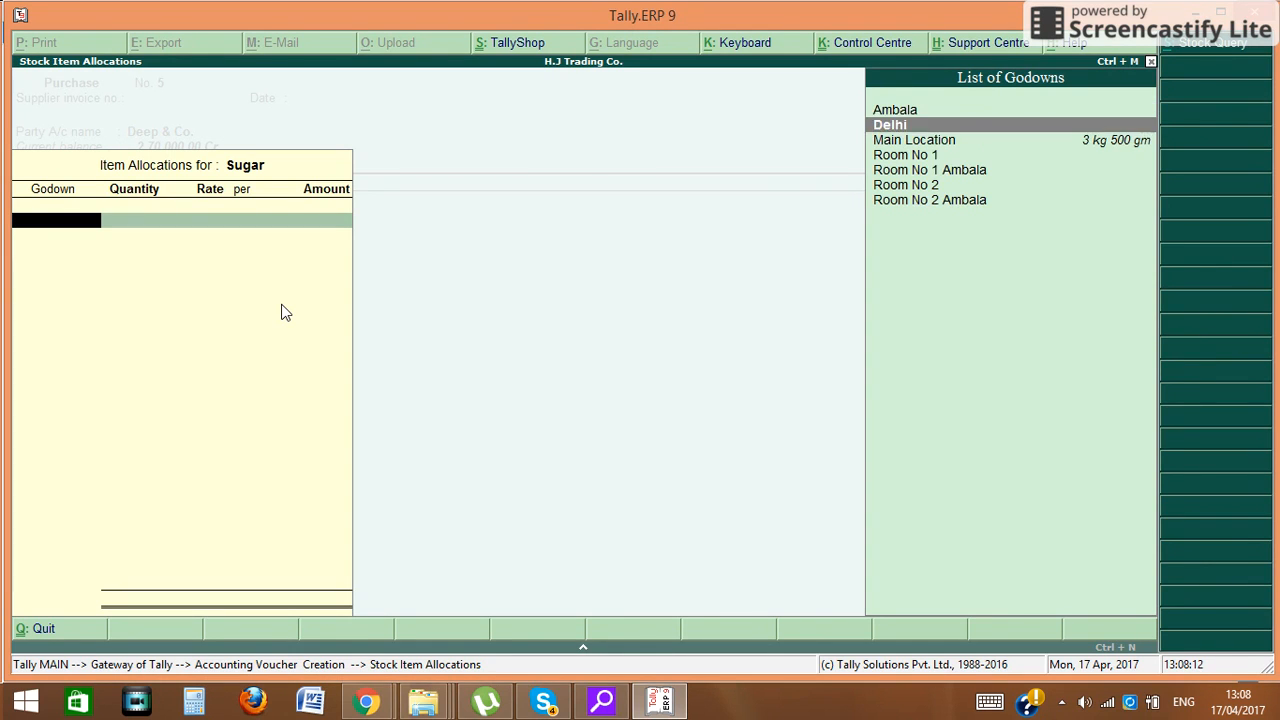
key("Down")
key("Return")
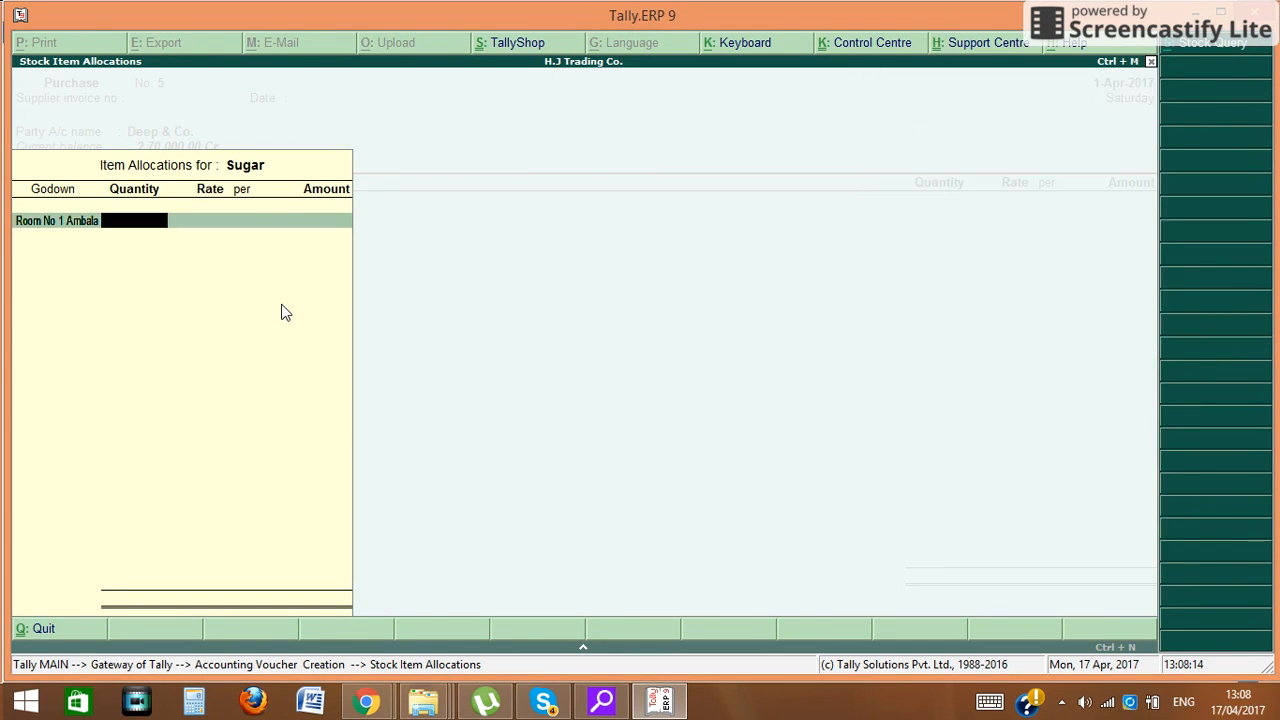
Step: Set the Sugar allocation to 20 kg at a rate of 60.00 per kg and finish its allocations
type("20")
key("Return")
key("Return")
key("Return")
key("Return")
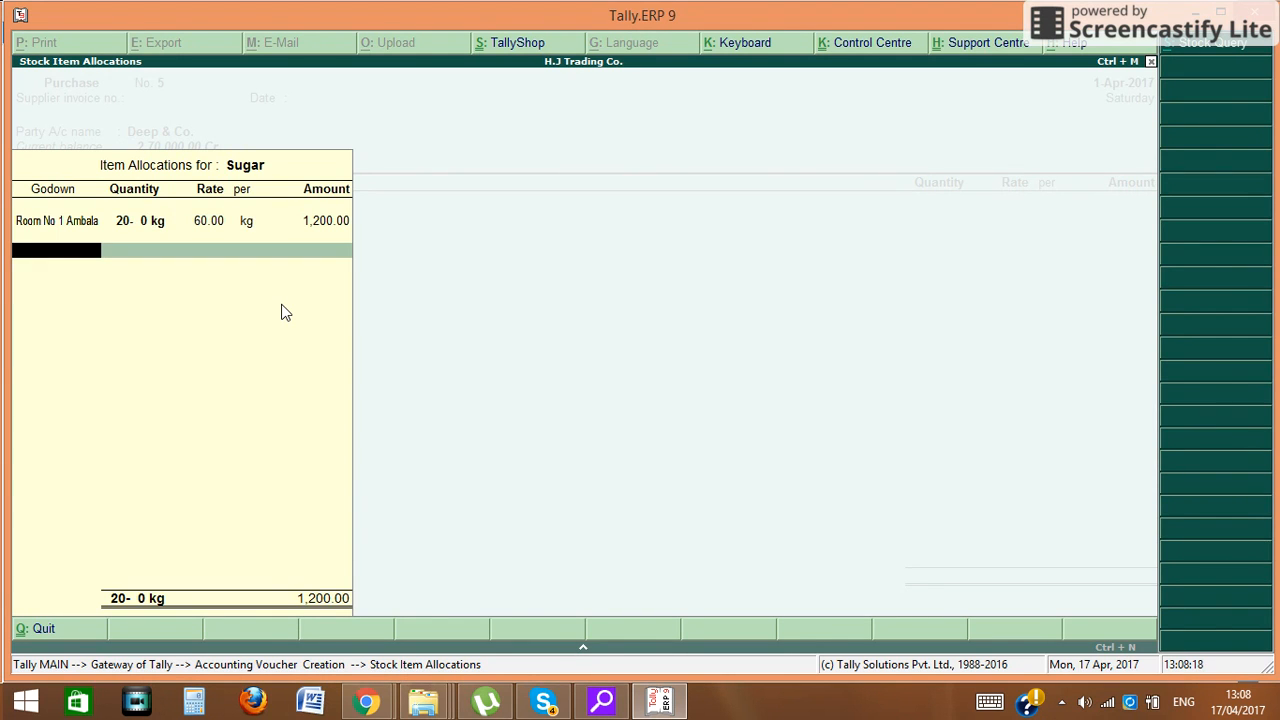
key("Return")
key("Return")
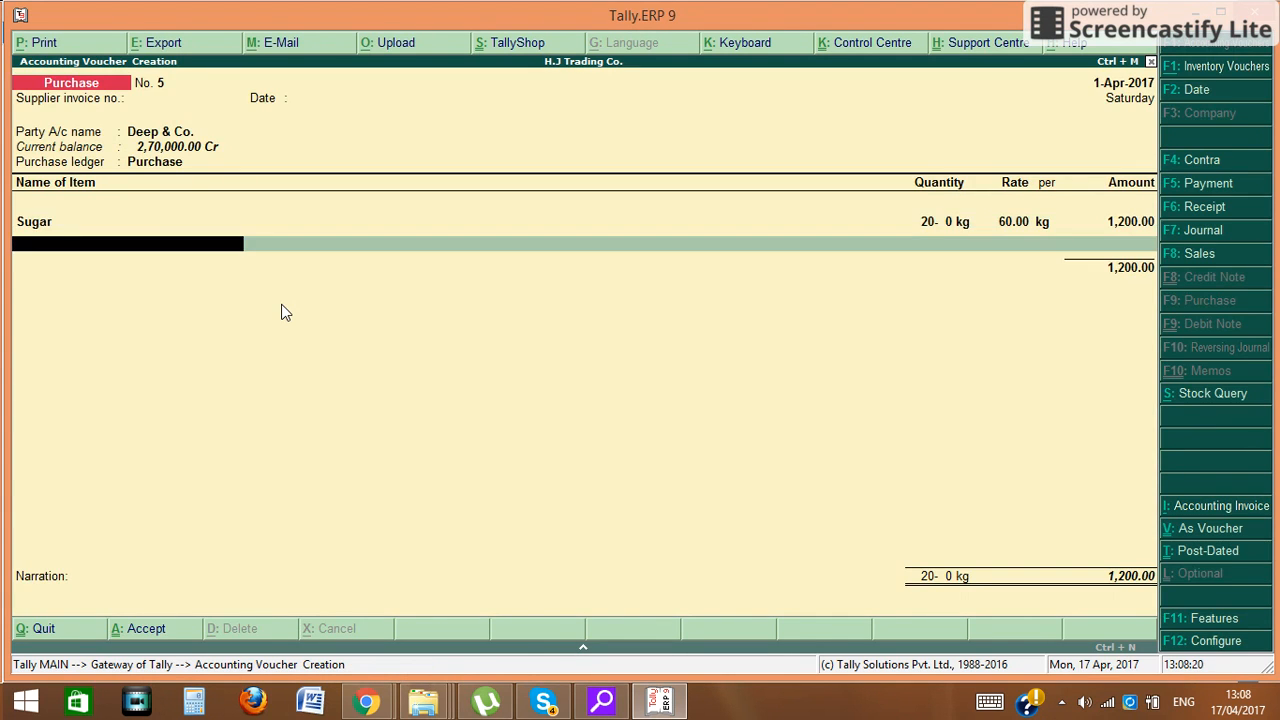
type("D")
key("Up")
key("Return")
key("BackSpace")
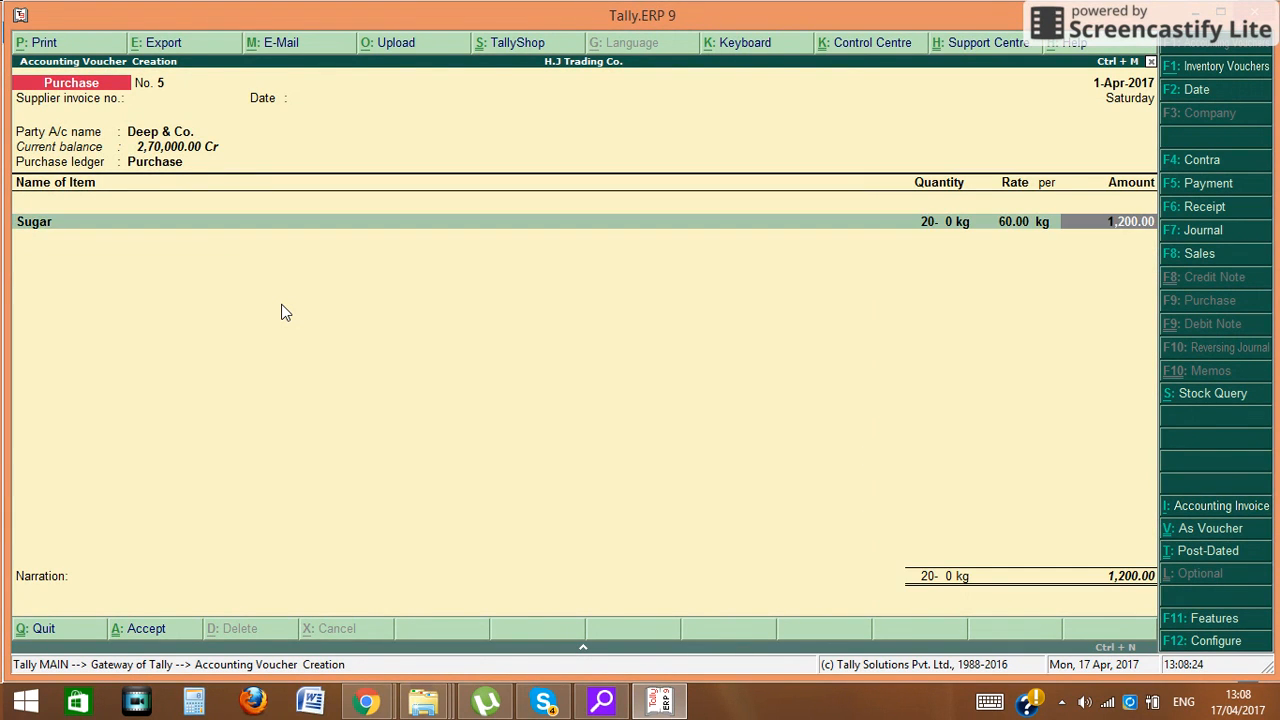
key("Return")
Step: Add Pandrive as the second voucher item and allocate it to the Room No 1 godown
type("P")
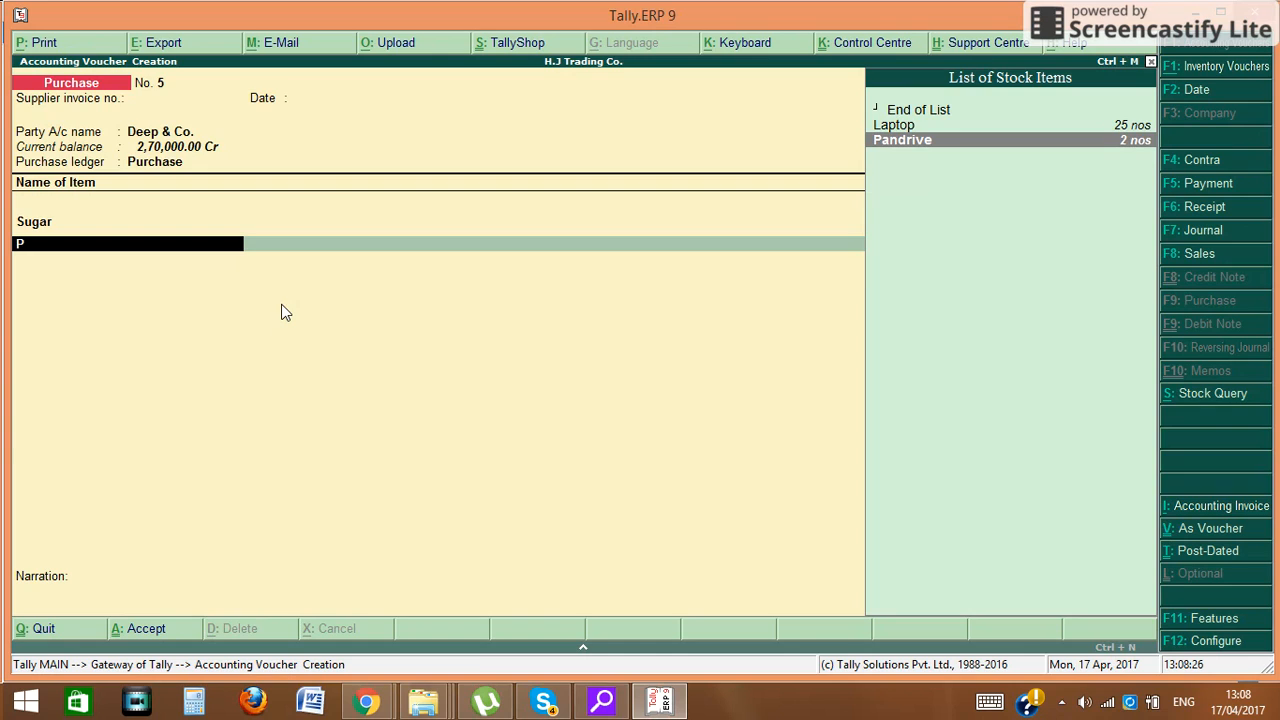
key("Return")
type("A")
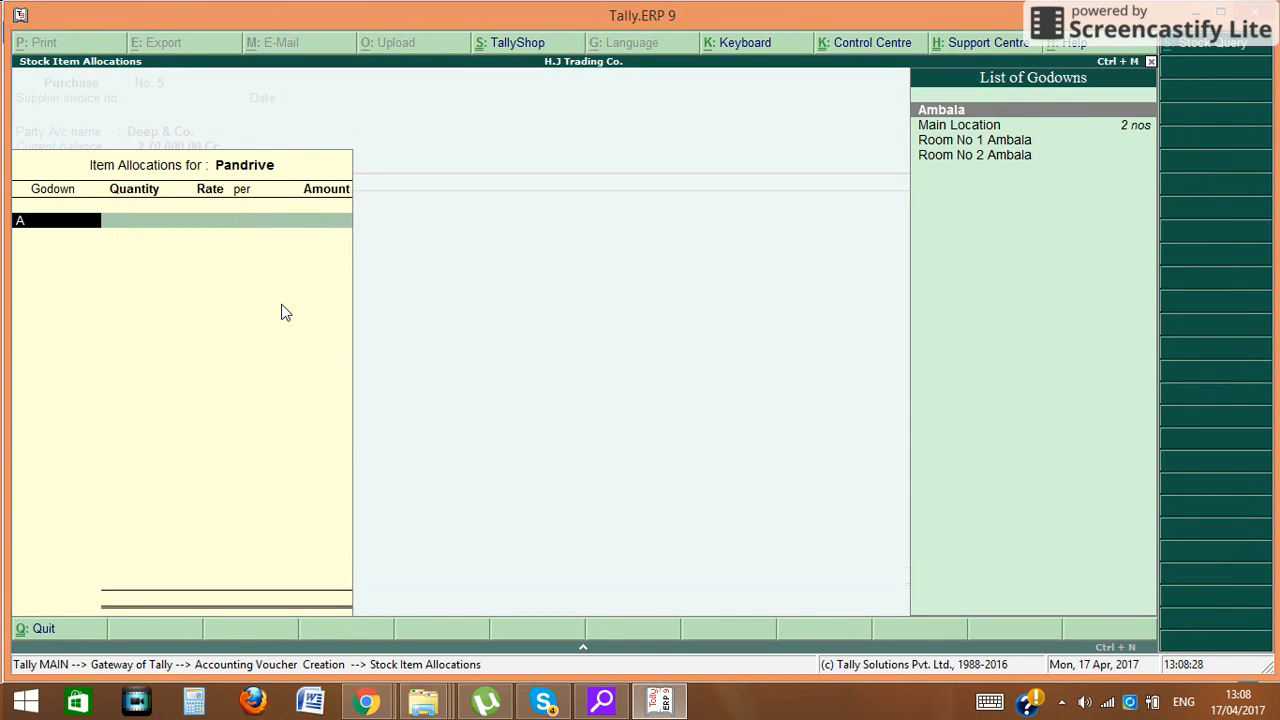
key("BackSpace")
key("Down")
key("Down")
key("Down")
key("Down")
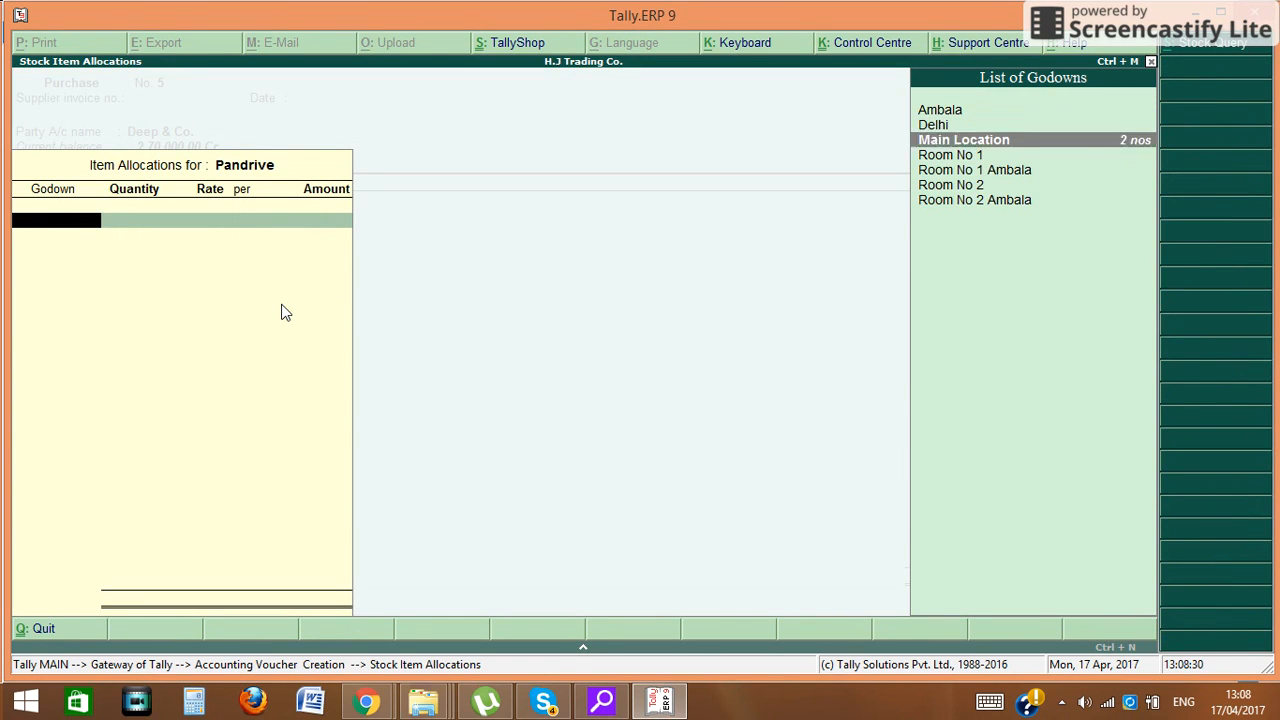
key("Up")
key("Return")
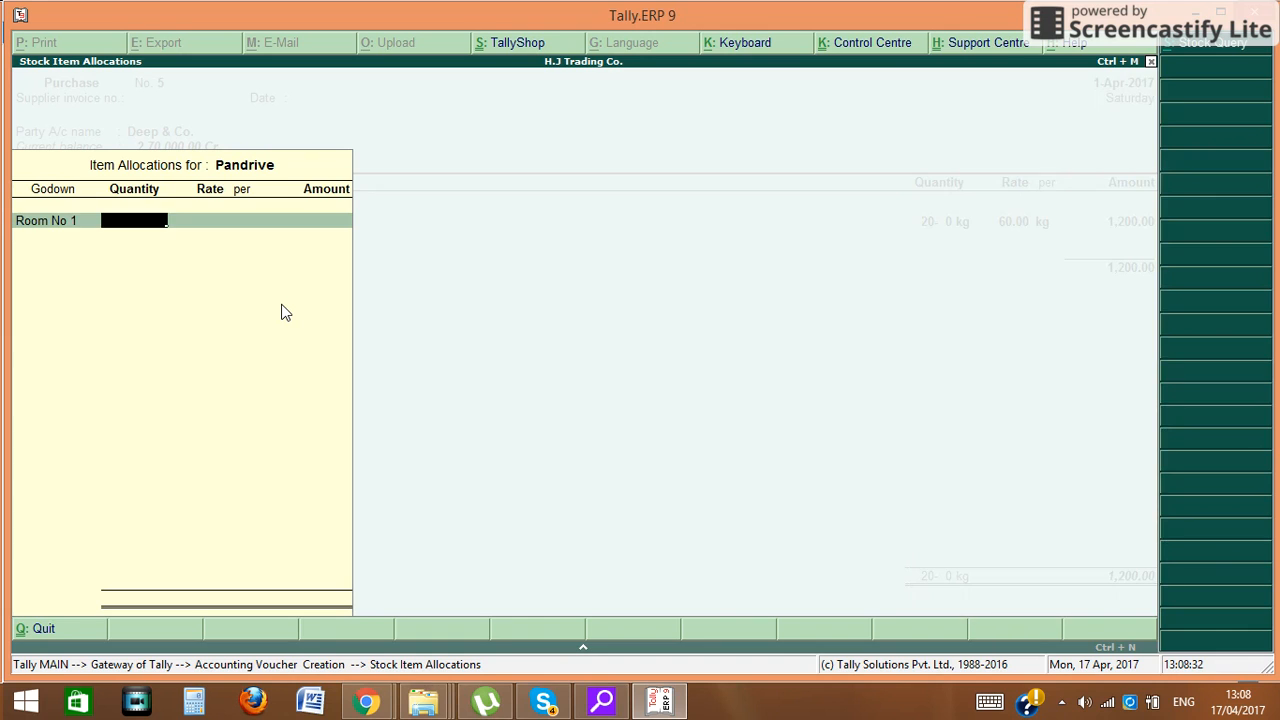
Step: Set the Pandrive allocation to 25 nos at a rate of 500 and accept the item line
type("25")
key("Return")
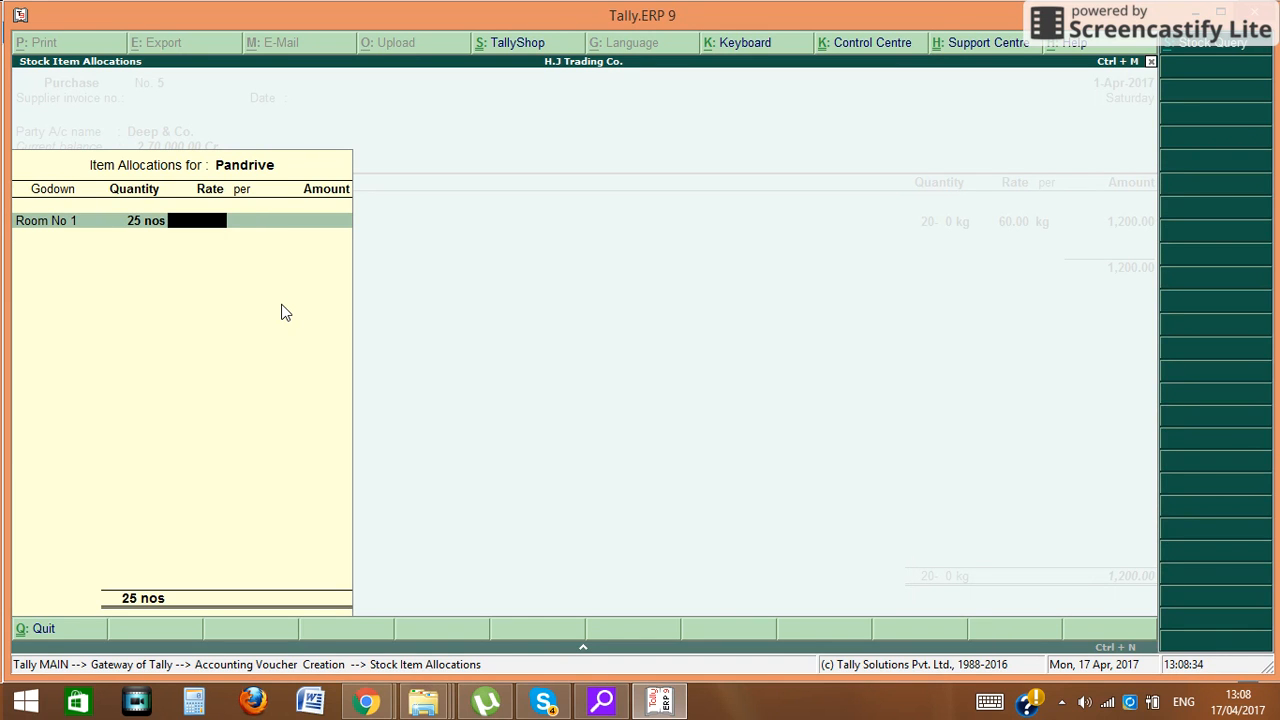
type("500")
key("Return")
key("Return")
key("Return")
key("Return")
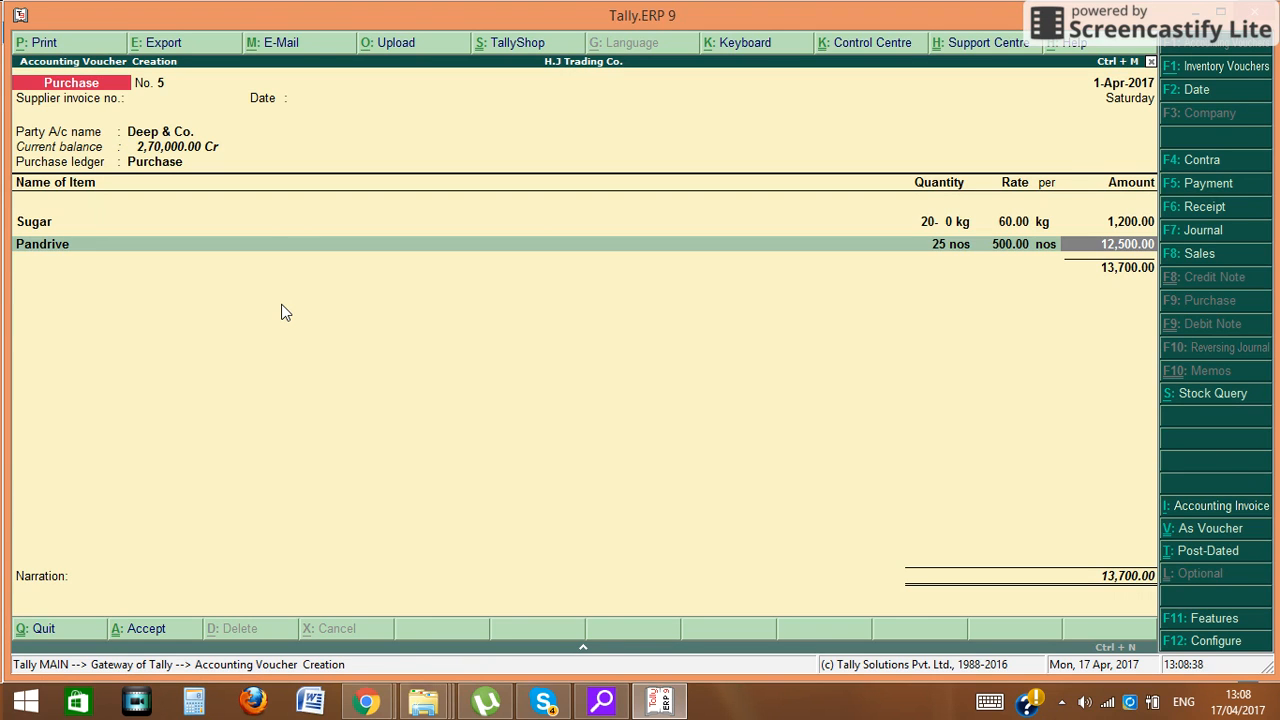
key("Return")
Step: Add Table as the third item in the purchase voucher
type("S")
key("Up")
key("Up")
key("Down")
key("Down")
key("Down")
key("Return")
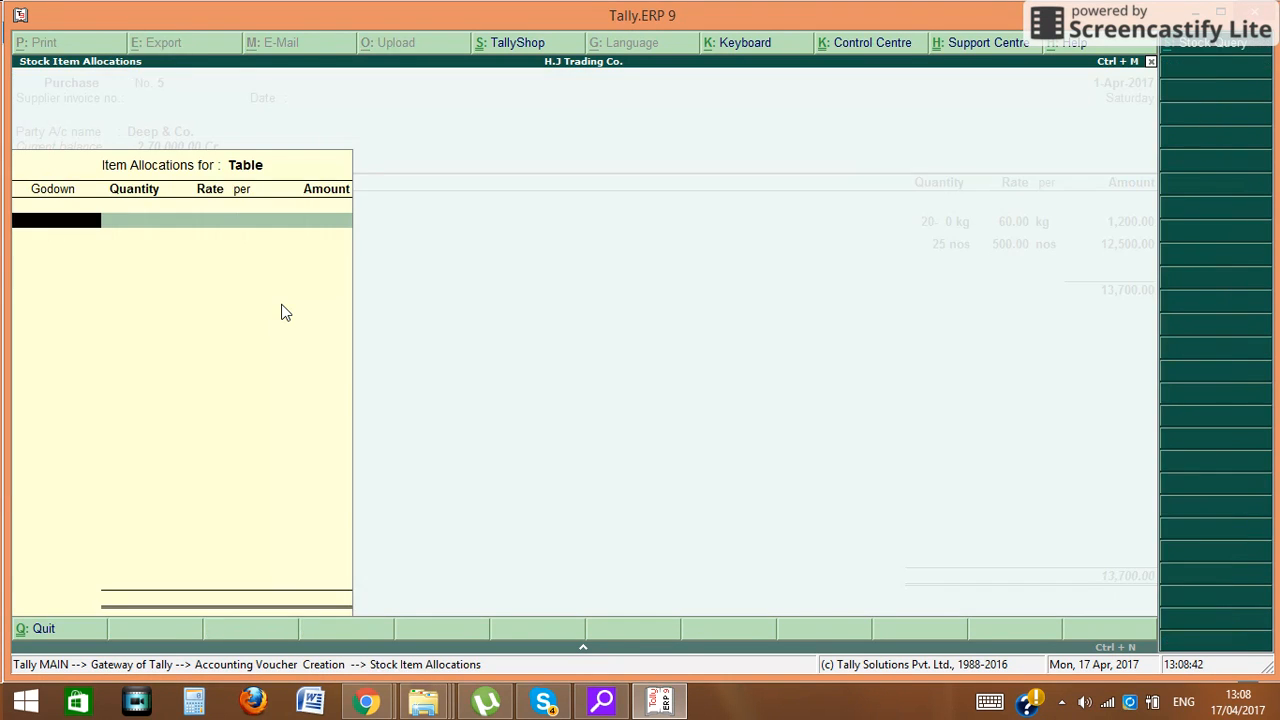
Step: Allocate 25 nos of Table to the Room No 2 godown at a rate of 500.00 and accept the item line
type("A")
key("BackSpace")
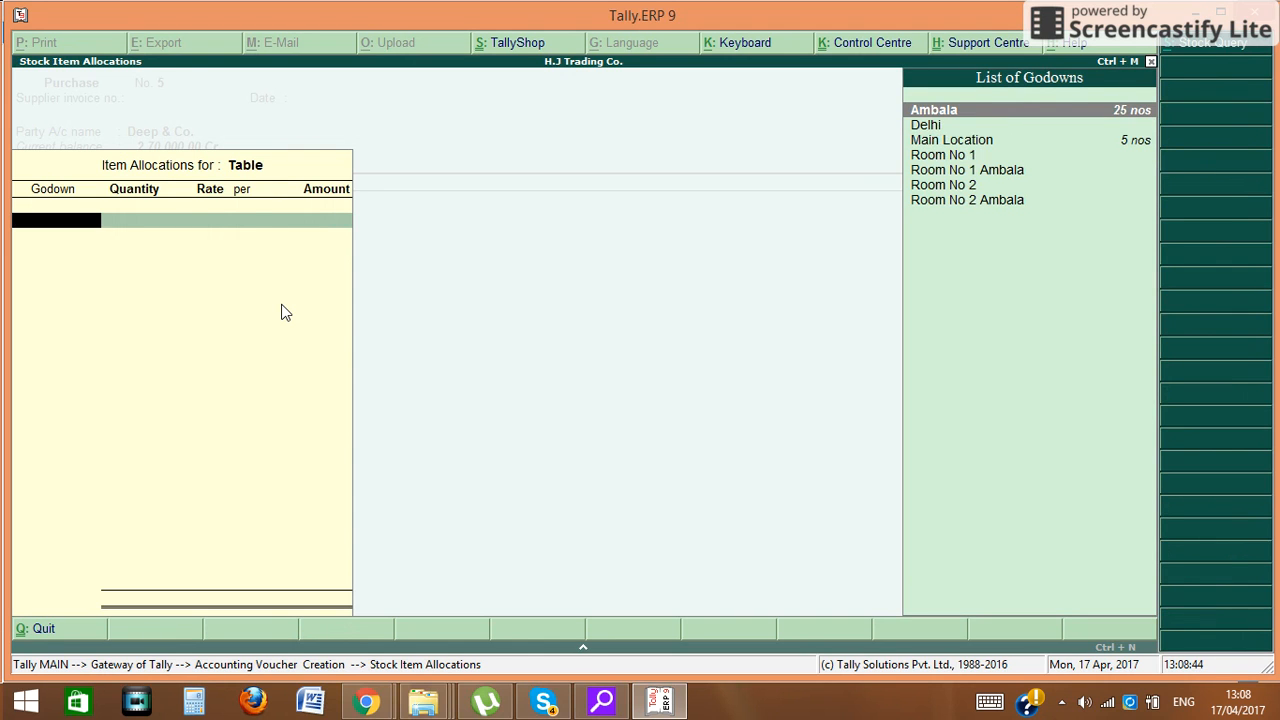
key("Down")
key("Down")
key("Down")
key("Down")
key("Down")
key("Return")
type("25")
key("Return")
key("Return")
key("Return")
key("Return")
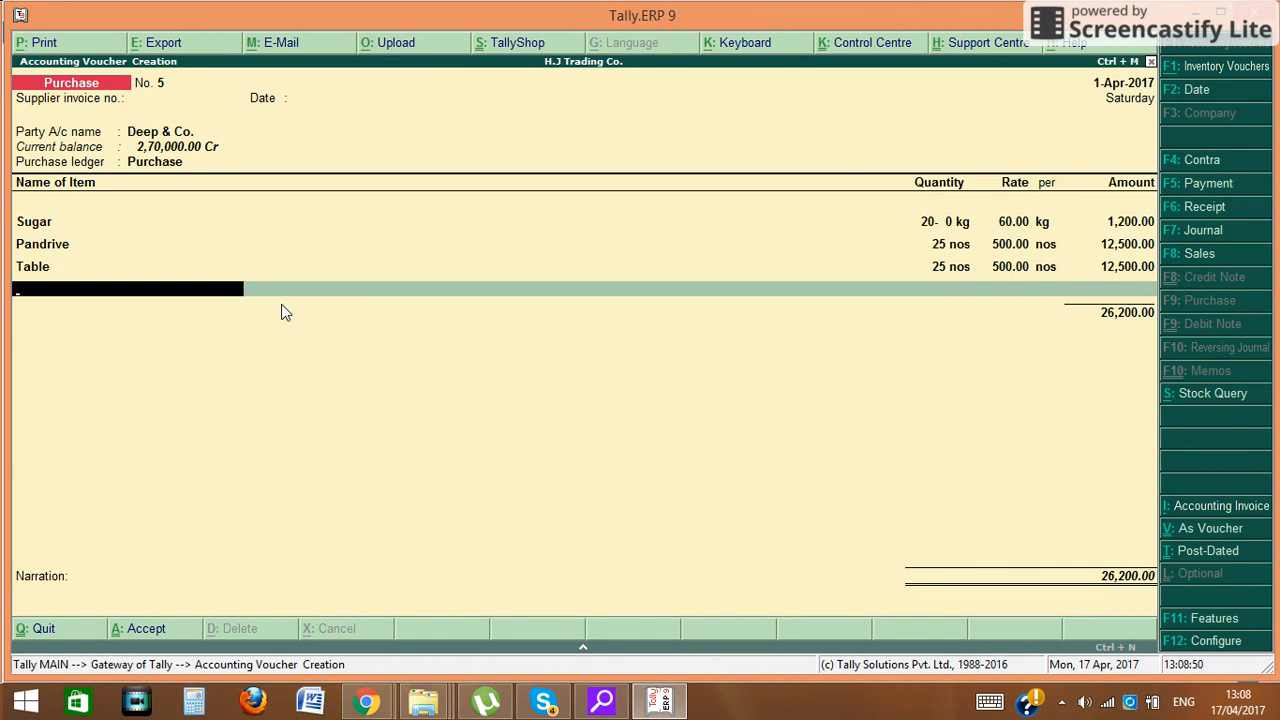
Step: Add Table again as the fourth voucher item and allocate it to the Room No 2 Ambala godown
type("T")
key("Return")
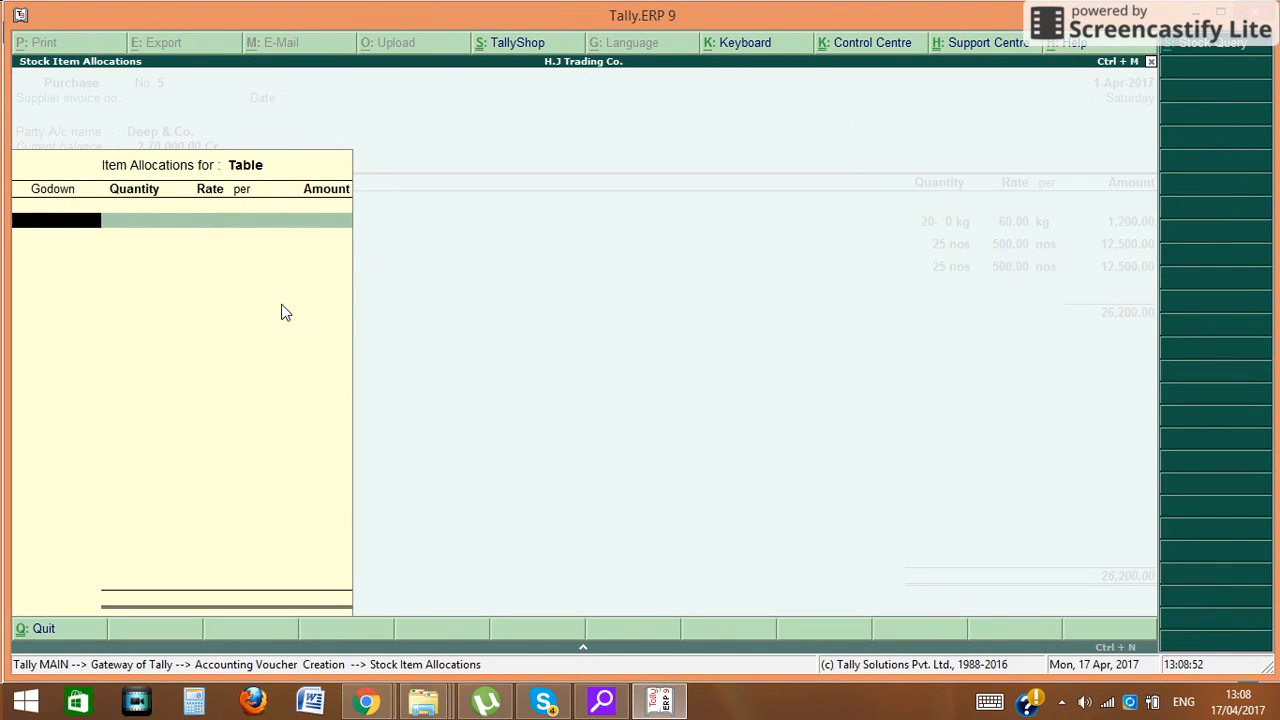
type("A")
key("Down")
key("Down")
key("Down")
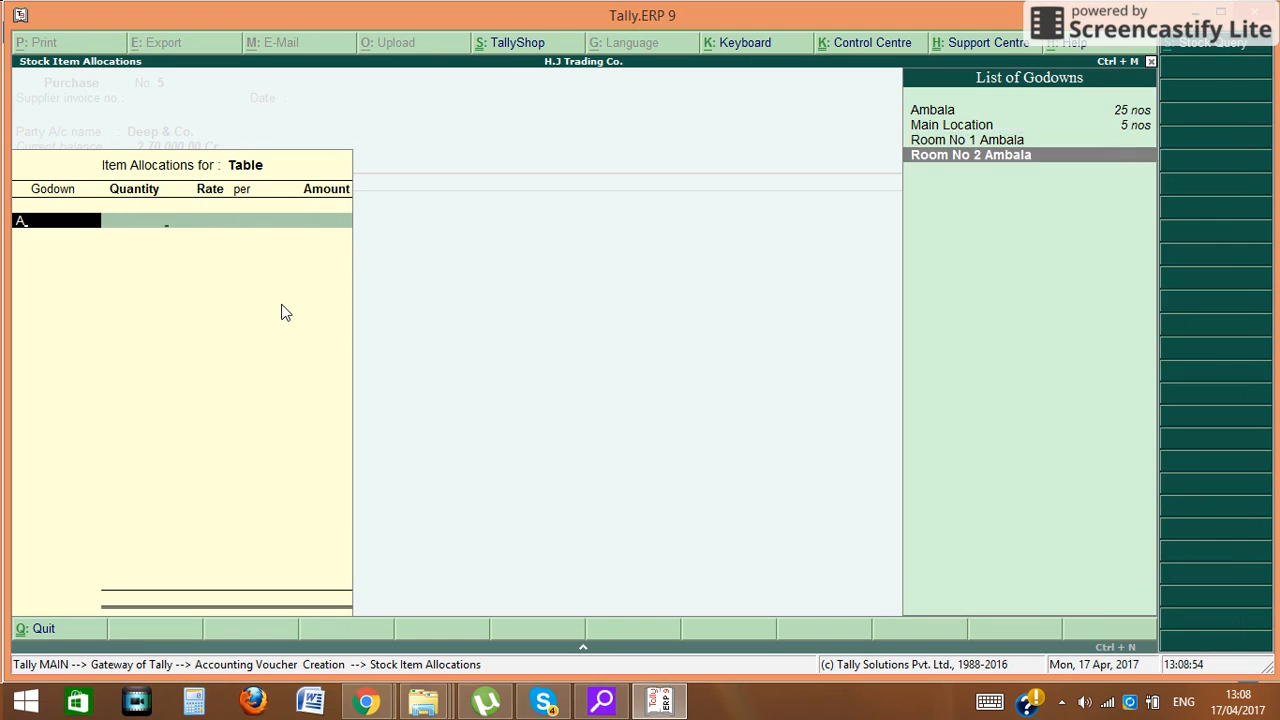
key("Return")
Step: Set the Room No 2 Ambala allocation to 25 nos at a rate of 500.00 and accept the item line
type("25 nos")
key("Return")
key("Return")
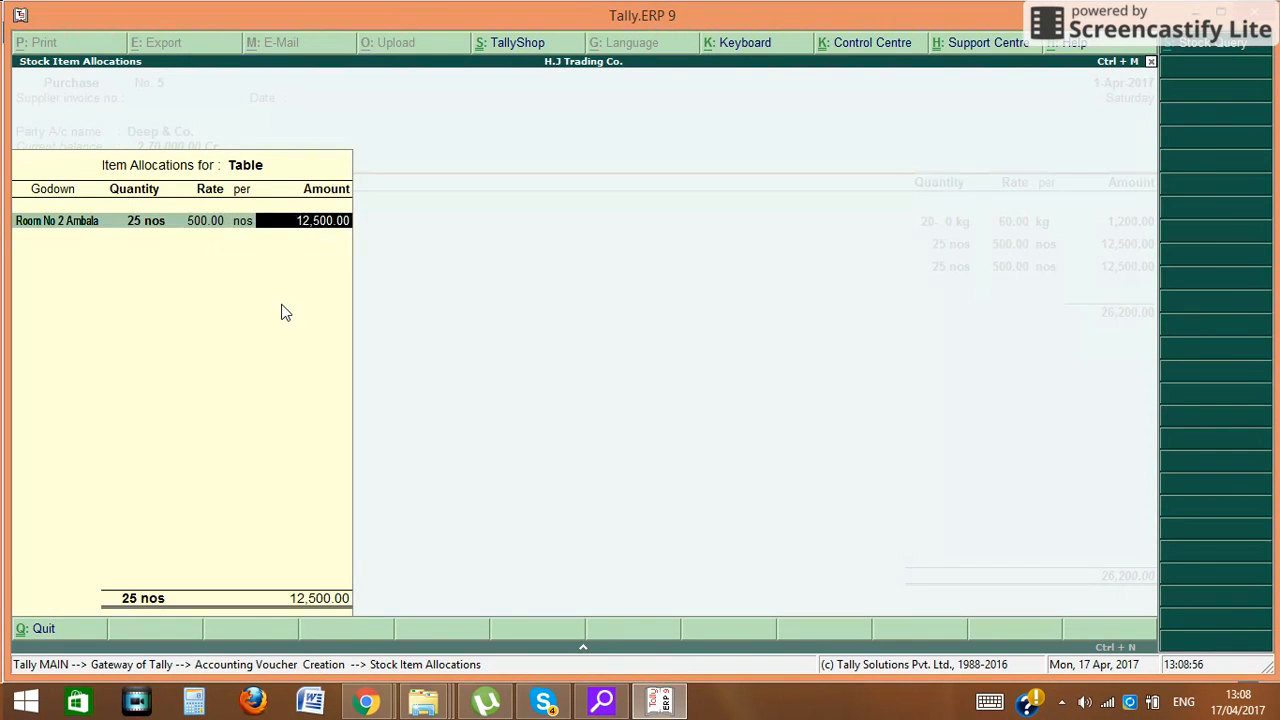
key("Return")
key("Return")
key("Return")
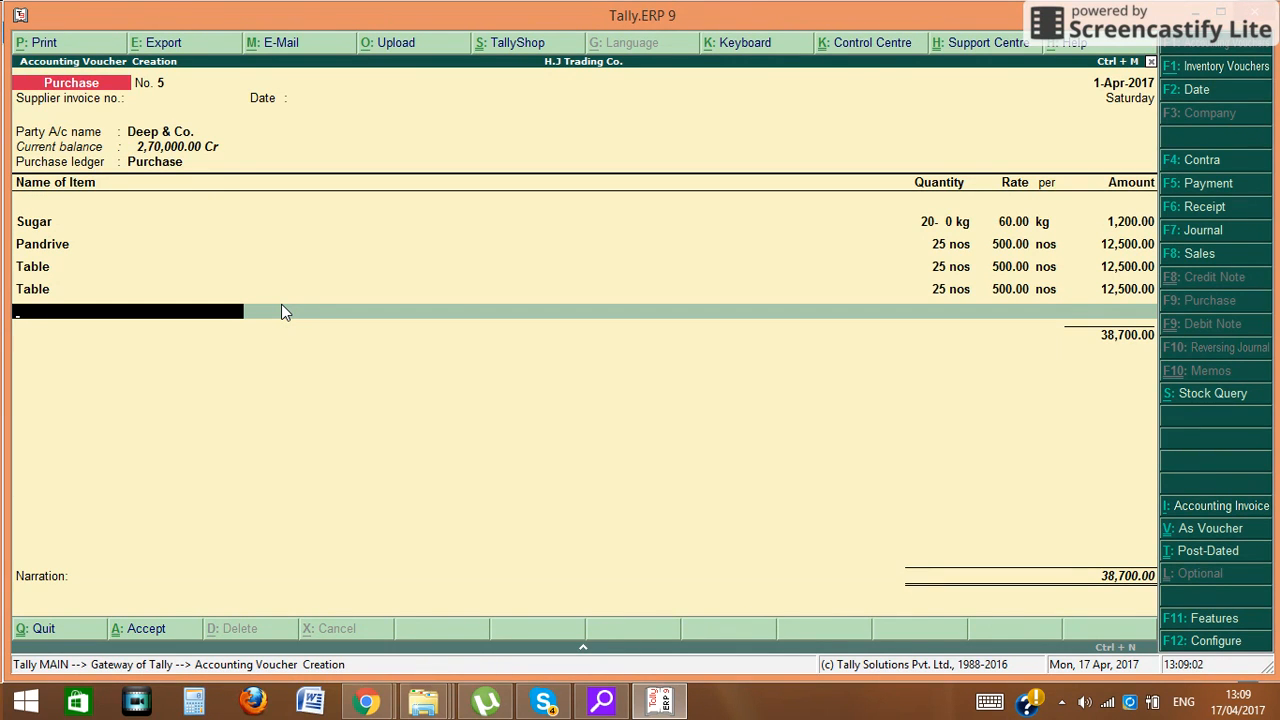
Step: Finish the item list, save the Deep & Co. purchase voucher and leave voucher entry
key("Return")
key("Return")
key("Return")
key("Escape")
key("Return")
Step: Open the Statements of Inventory among the display reports
key("Down")
key("Down")
key("Down")
key("Down")
key("Down")
key("Down")
key("Down")
key("Down")
key("Down")
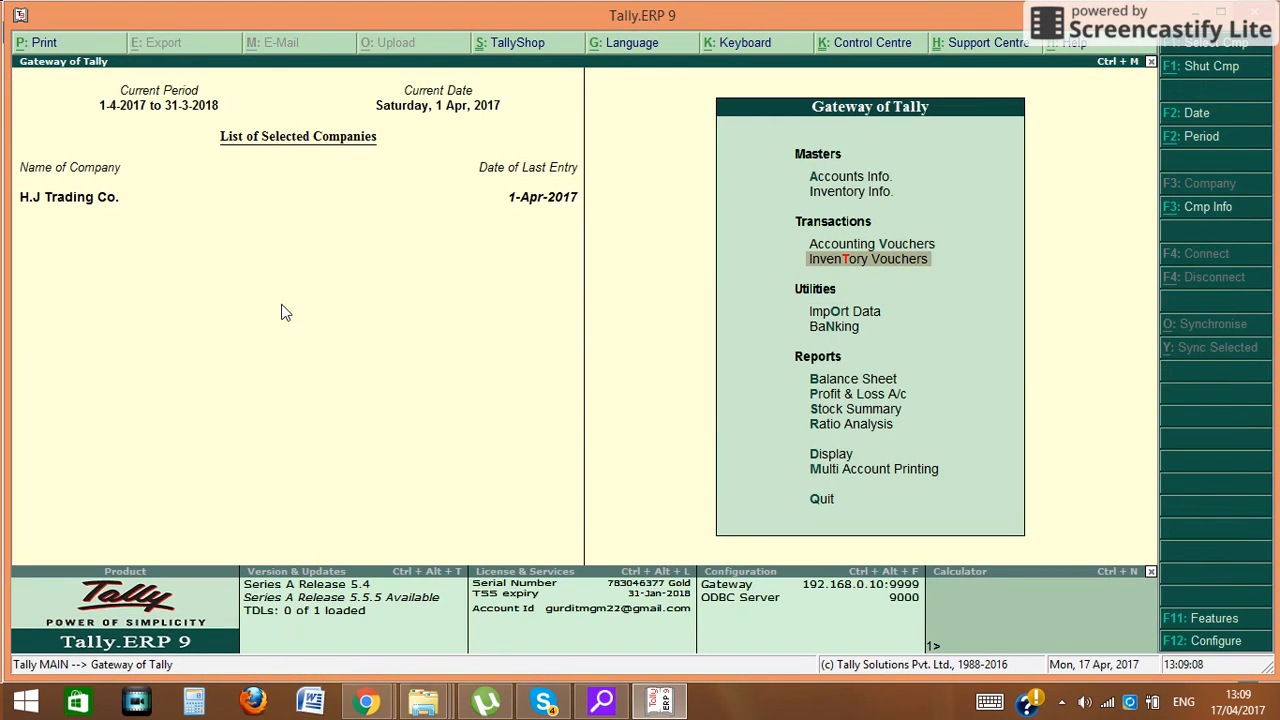
key("Up")
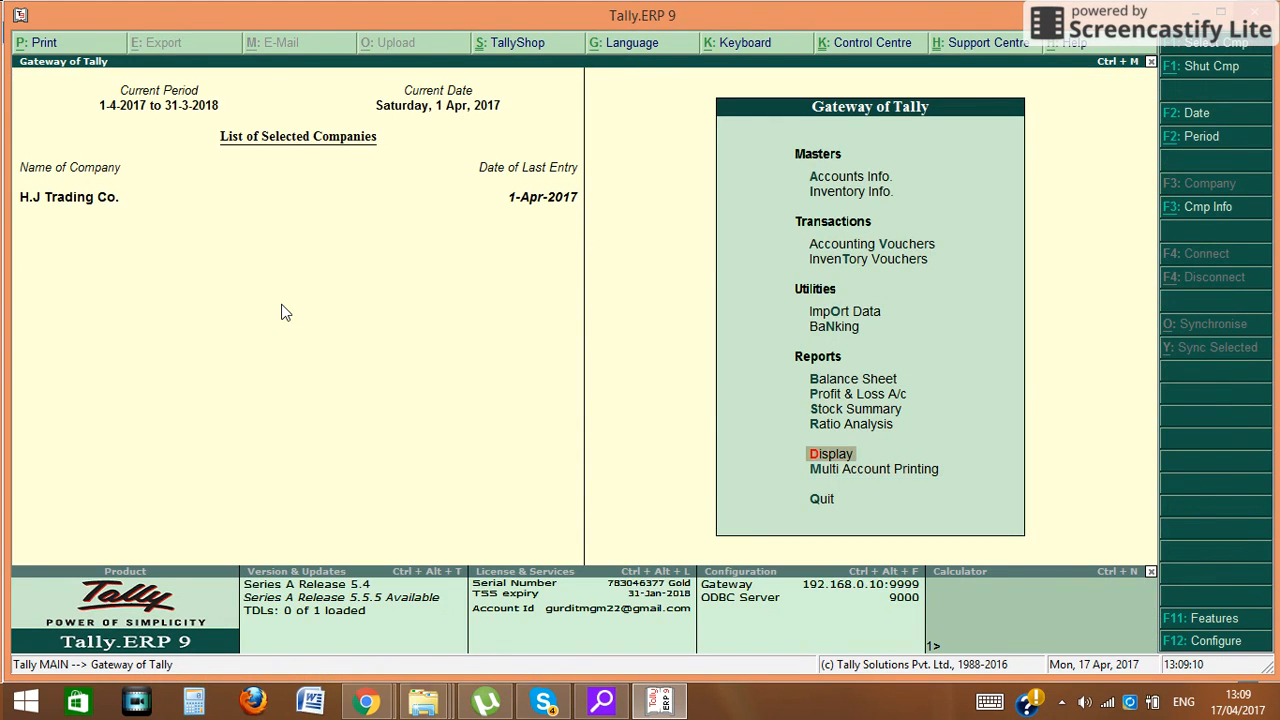
key("Return")
key("Down")
key("Down")
key("Down")
key("Down")
key("Down")
key("Return")
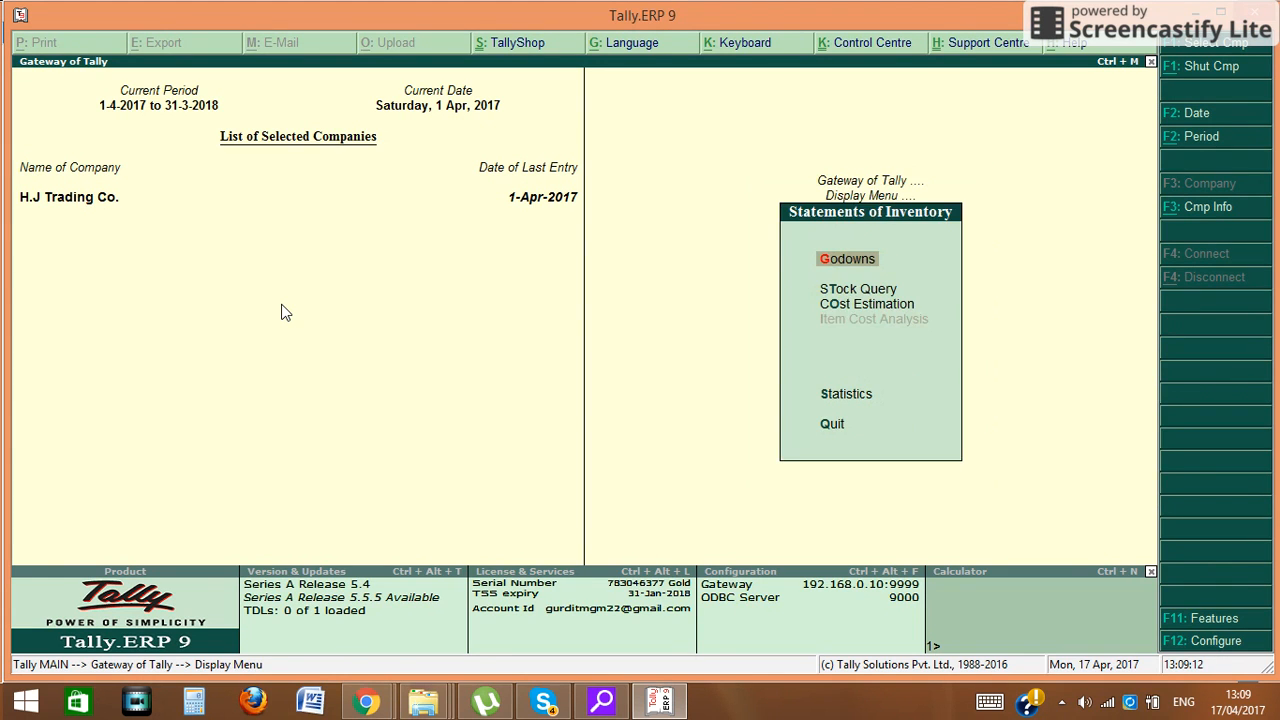
Step: Open the godown summary for Ambala
key("Return")
key("Down")
key("Down")
key("Down")
key("Up")
key("Up")
key("Return")
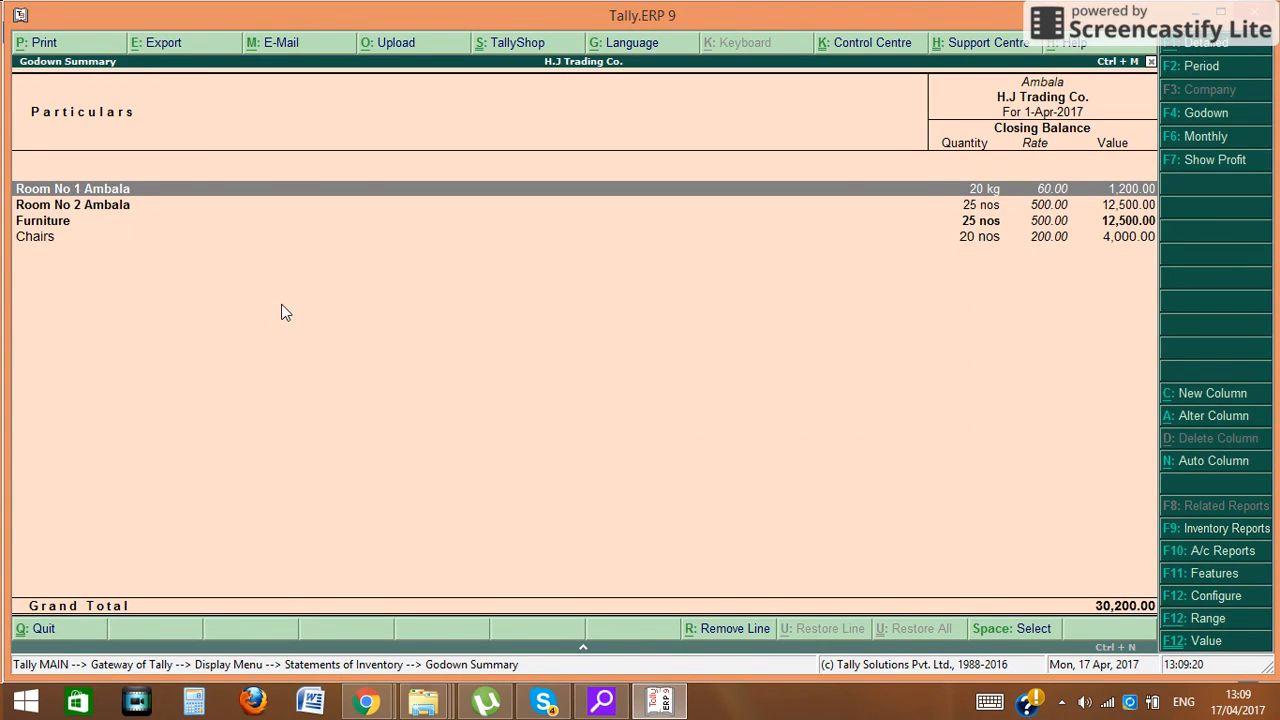
Step: Examine the stock held in Room No 1 Ambala down to item level and return to the Ambala summary
key("Return")
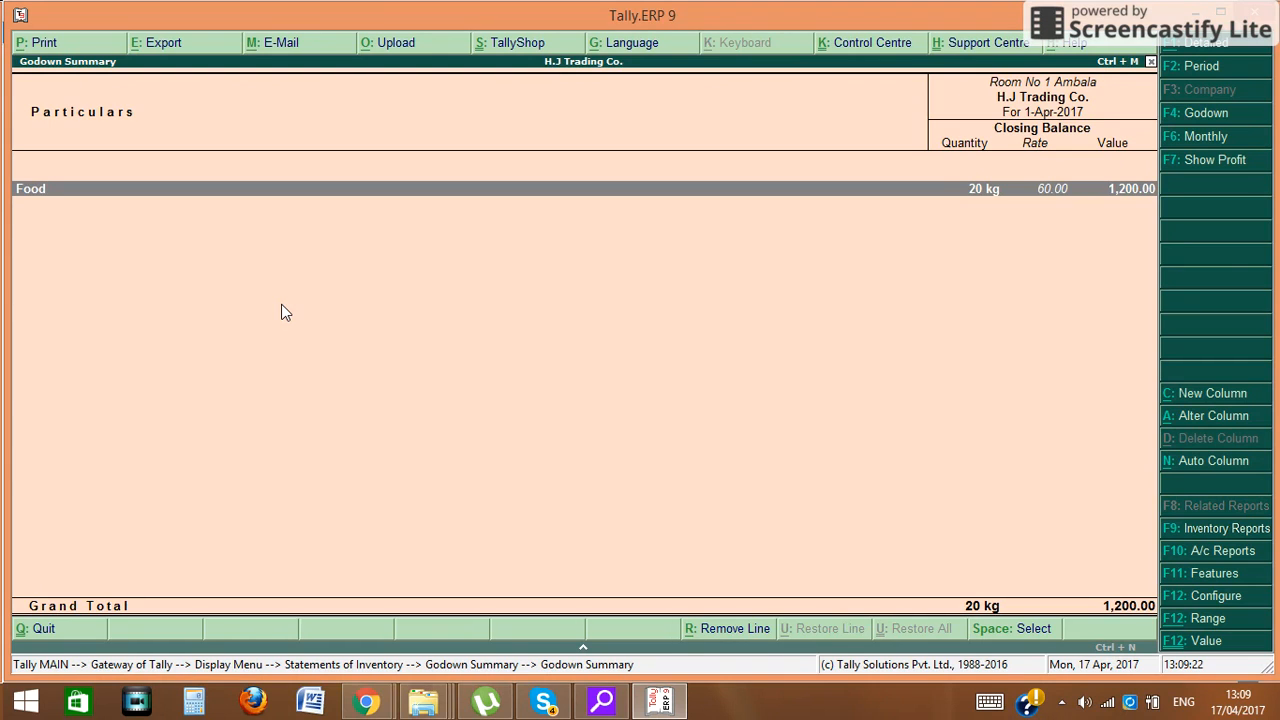
key("Return")
key("Escape")
key("Escape")
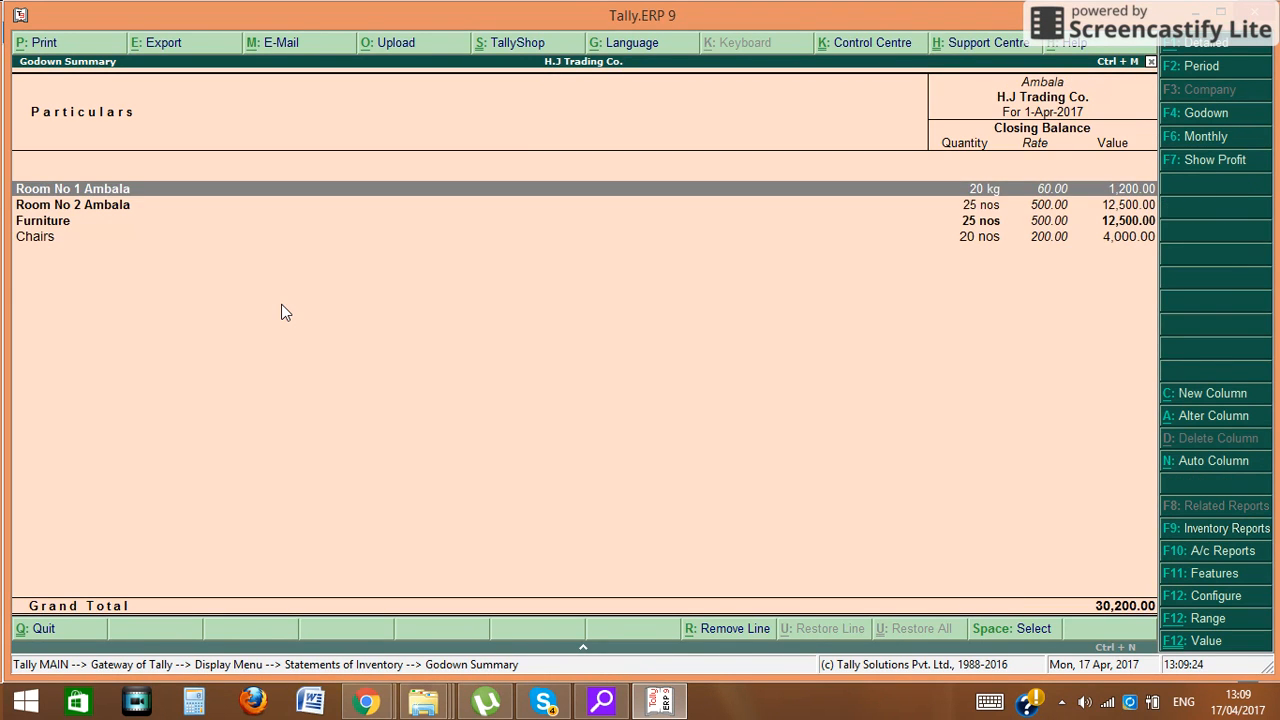
Step: Examine the Furniture stock held in Room No 2 Ambala and return to the Ambala summary
key("Down")
key("Return")
key("Return")
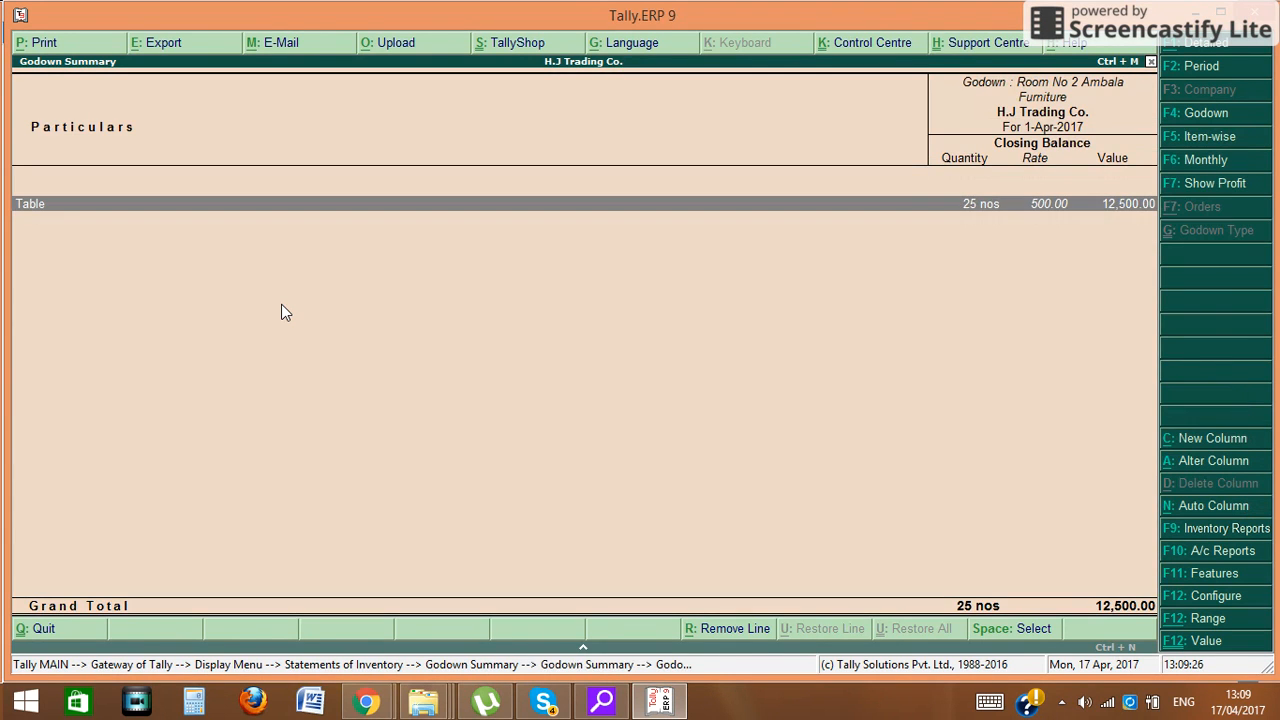
key("Escape")
key("Escape")
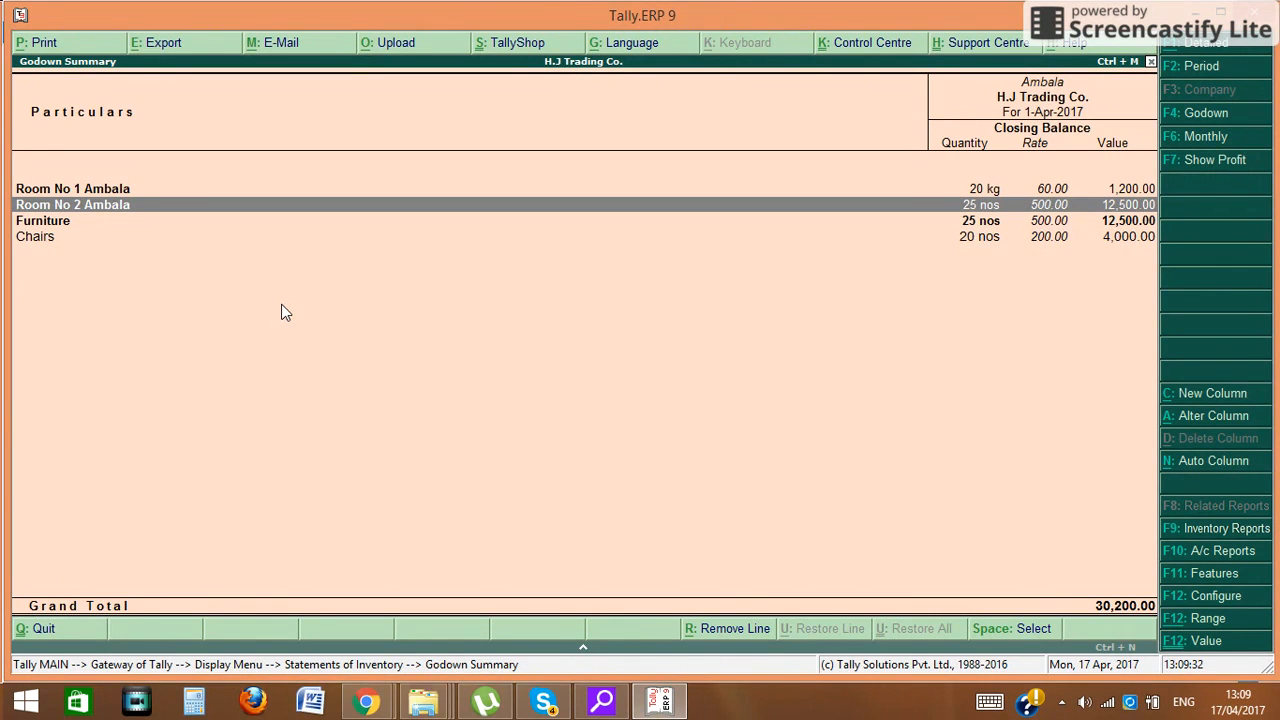
Step: Switch to the Delhi godown summary and examine the stock in its first room
key("Escape")
key("Down")
key("Return")
key("Return")
key("Escape")
Step: Examine the Furniture stock held in Delhi's Room No 2 and return to the list of godowns
key("Down")
key("Return")
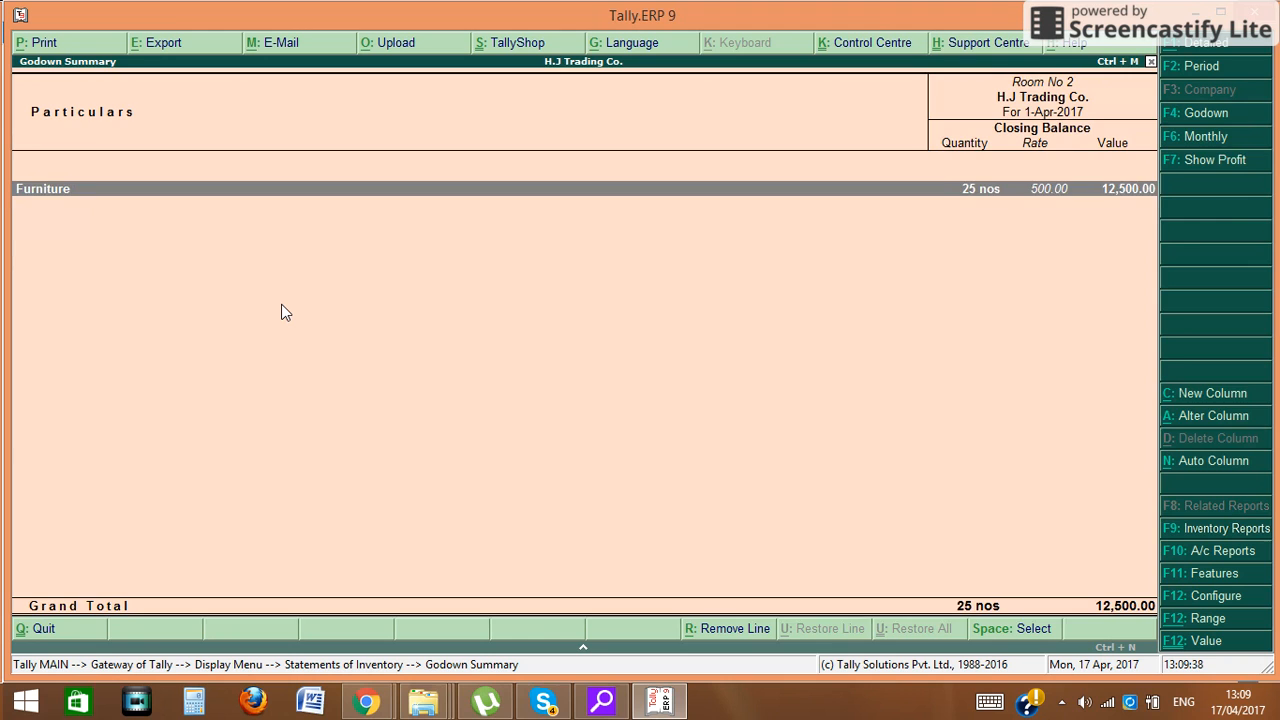
key("Return")
key("Escape")
key("Escape")
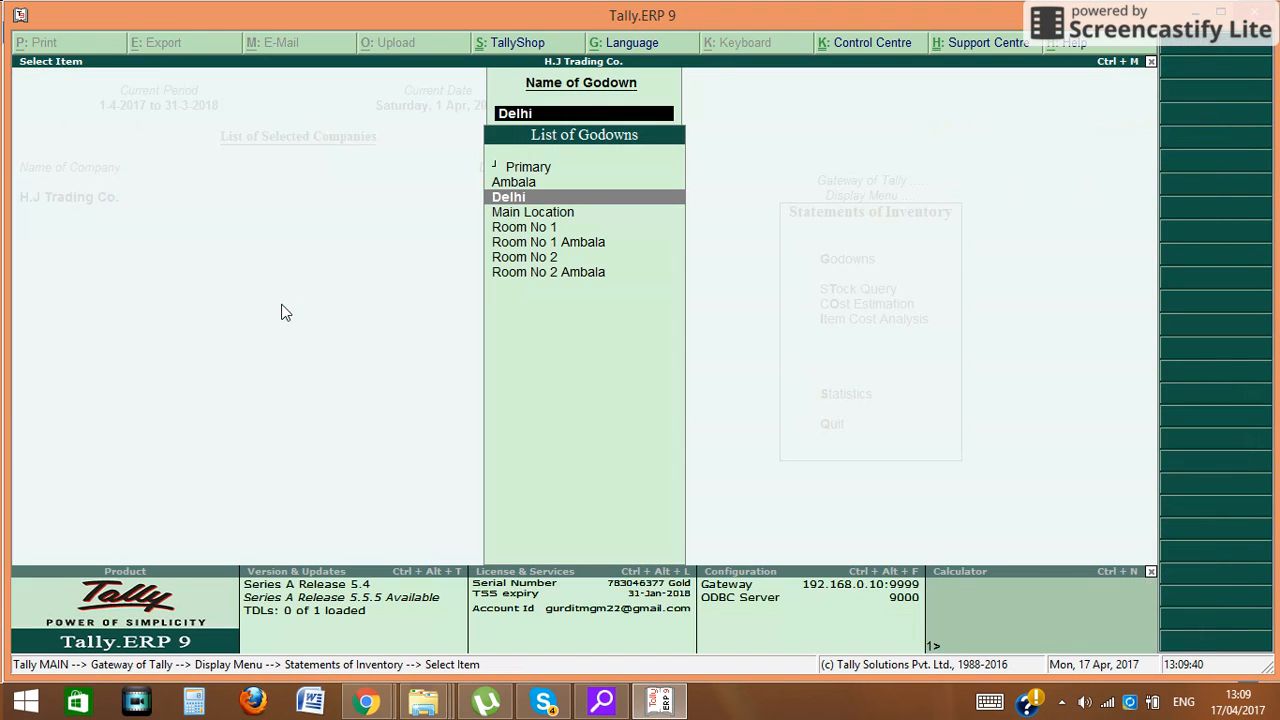